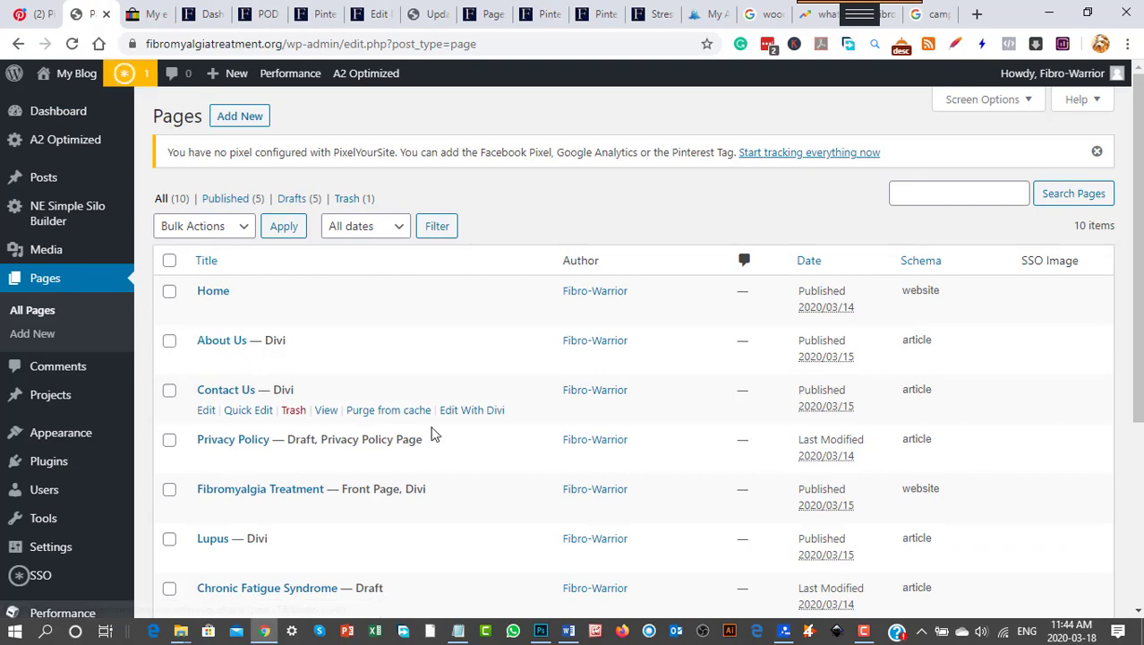
Open the published About Us page from the pages list in a separate browser tab and switch to it
scroll(491, 421, down, 3)
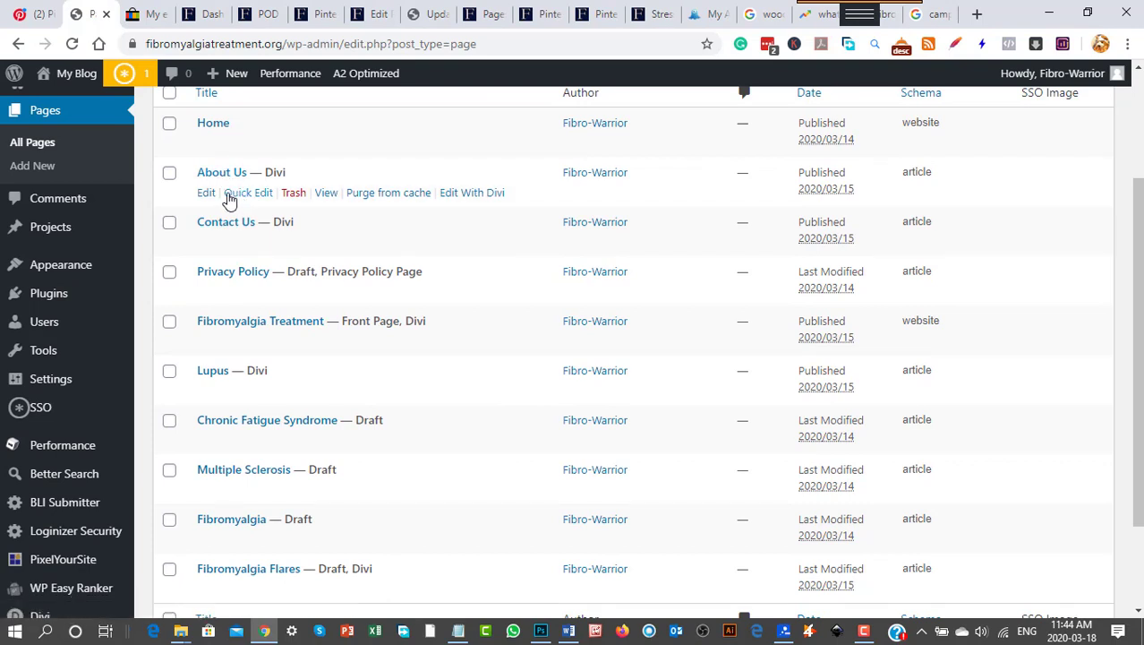
right_click(327, 203)
click(367, 212)
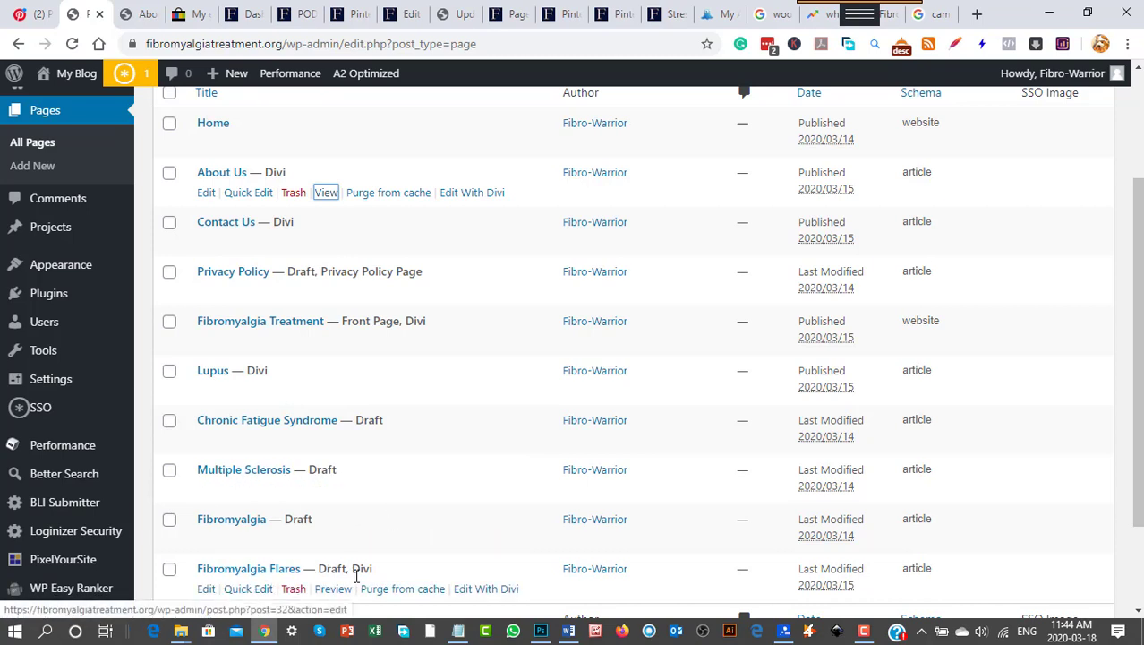
scroll(390, 439, down, 3)
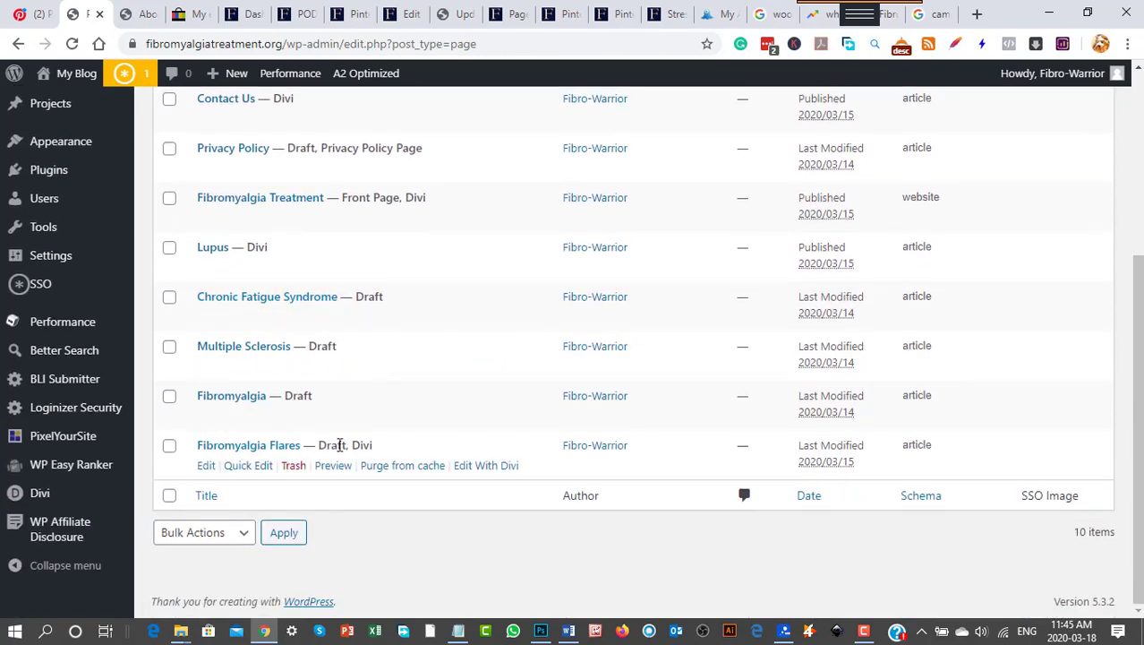
scroll(335, 427, up, 2)
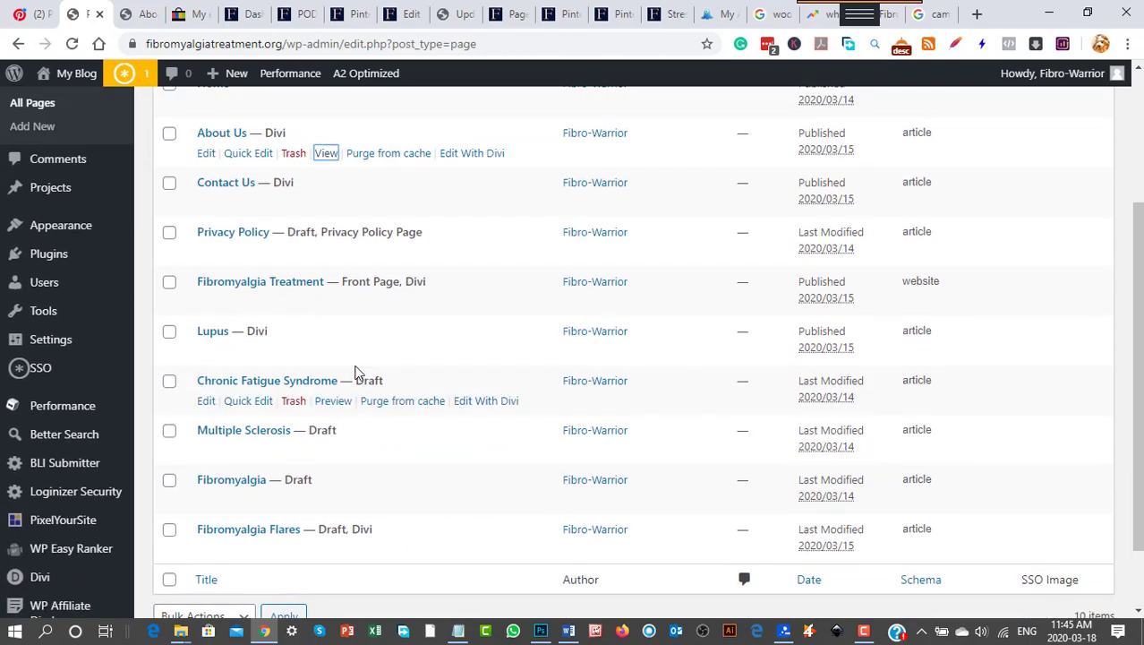
click(144, 14)
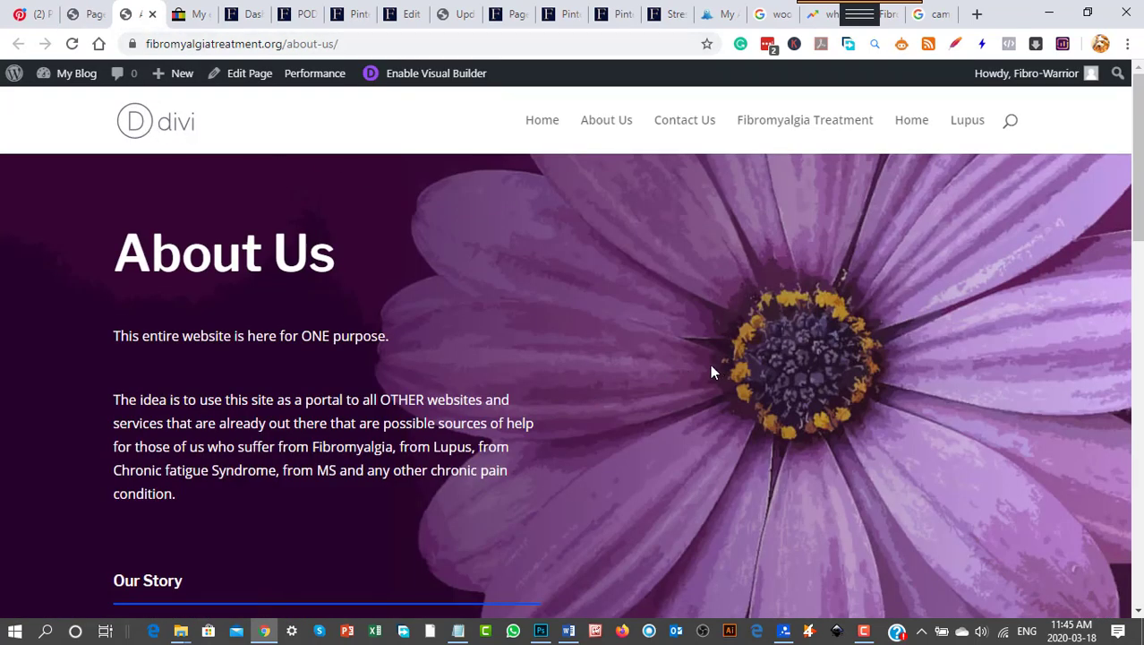
Examine the About Us page from its introduction and Our Story section down to the service sections and footer
scroll(710, 367, down, 3)
scroll(707, 365, up, 3)
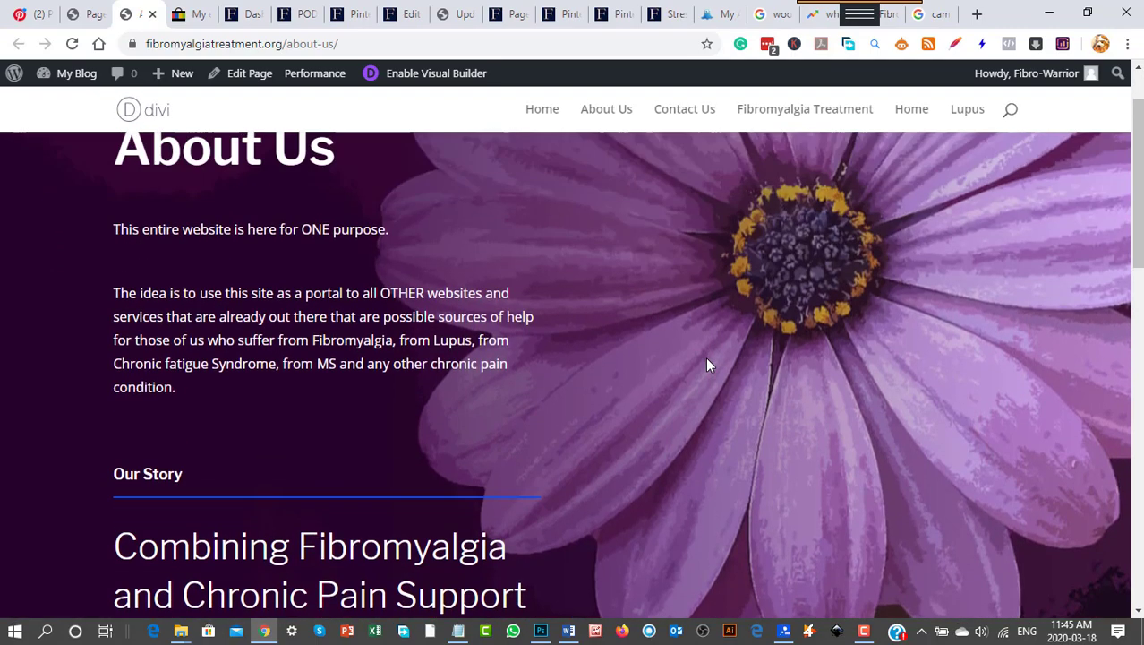
scroll(707, 365, down, 1)
scroll(389, 445, down, 7)
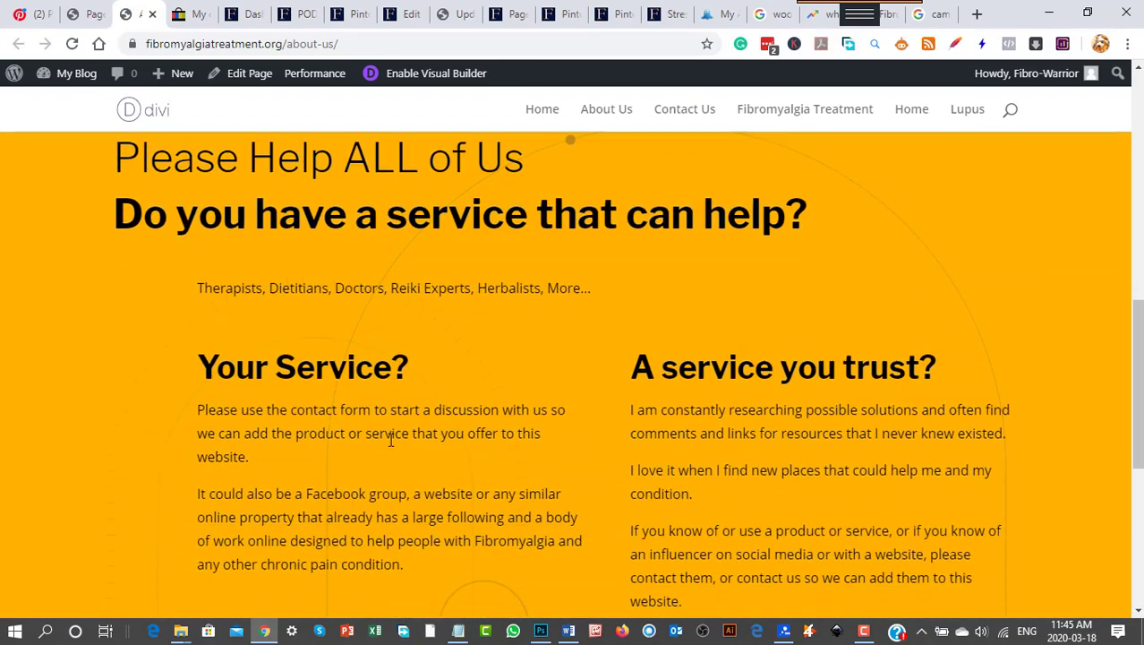
scroll(390, 440, down, 2)
scroll(388, 438, down, 3)
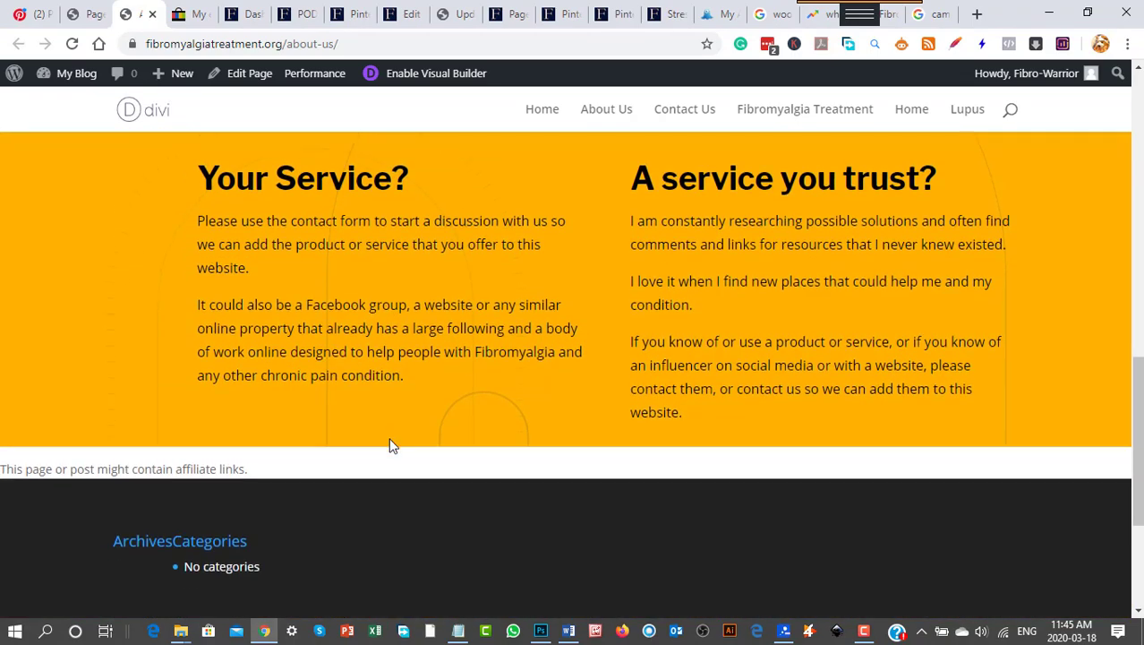
scroll(388, 434, up, 8)
scroll(396, 443, up, 3)
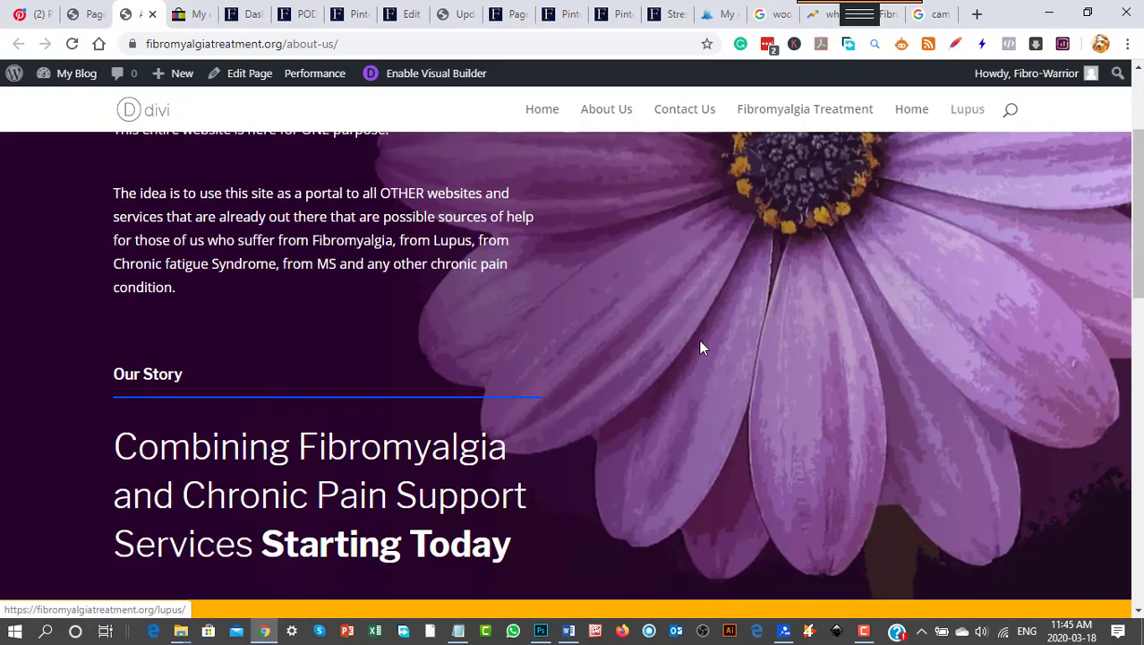
scroll(692, 345, down, 5)
scroll(690, 347, up, 6)
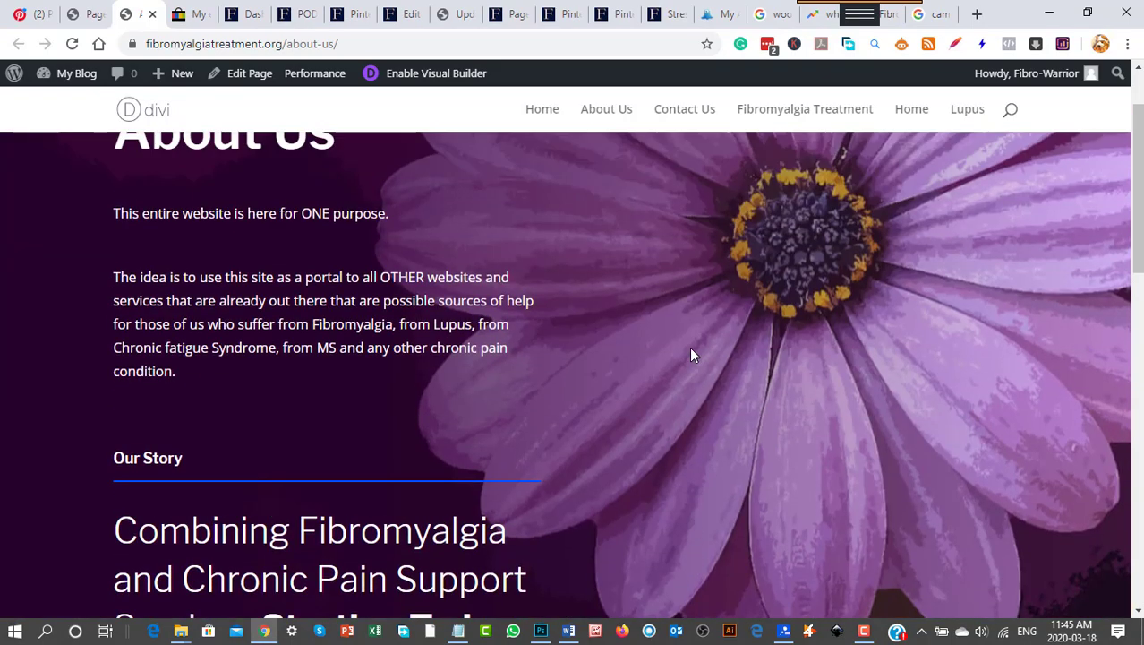
scroll(689, 346, down, 1)
scroll(689, 349, down, 8)
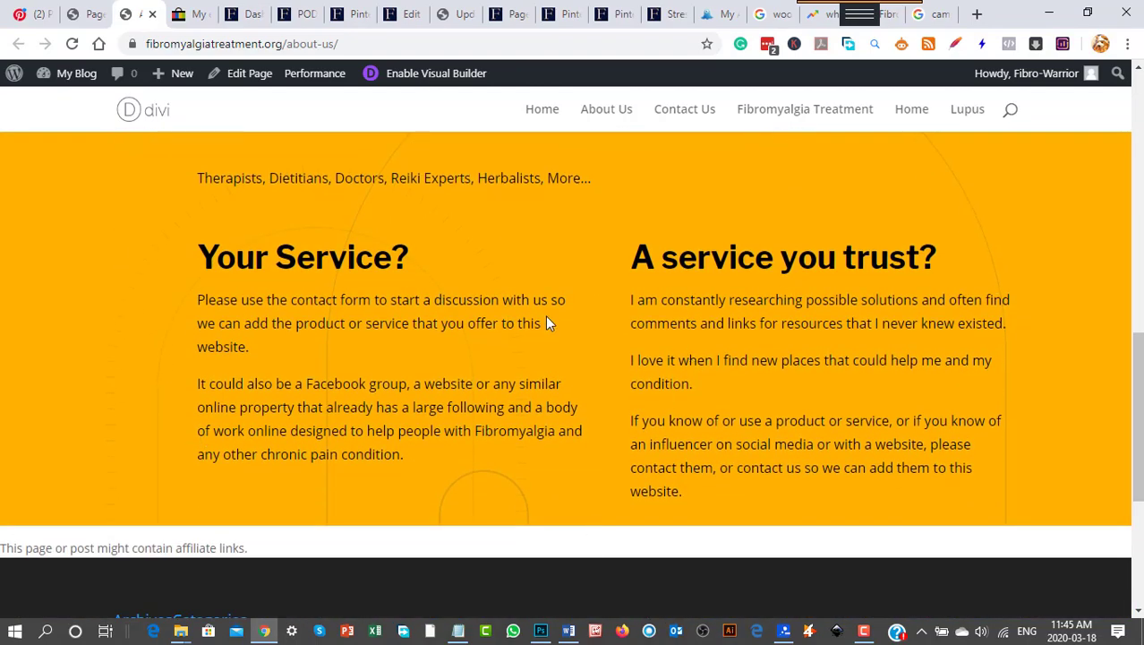
scroll(548, 323, up, 10)
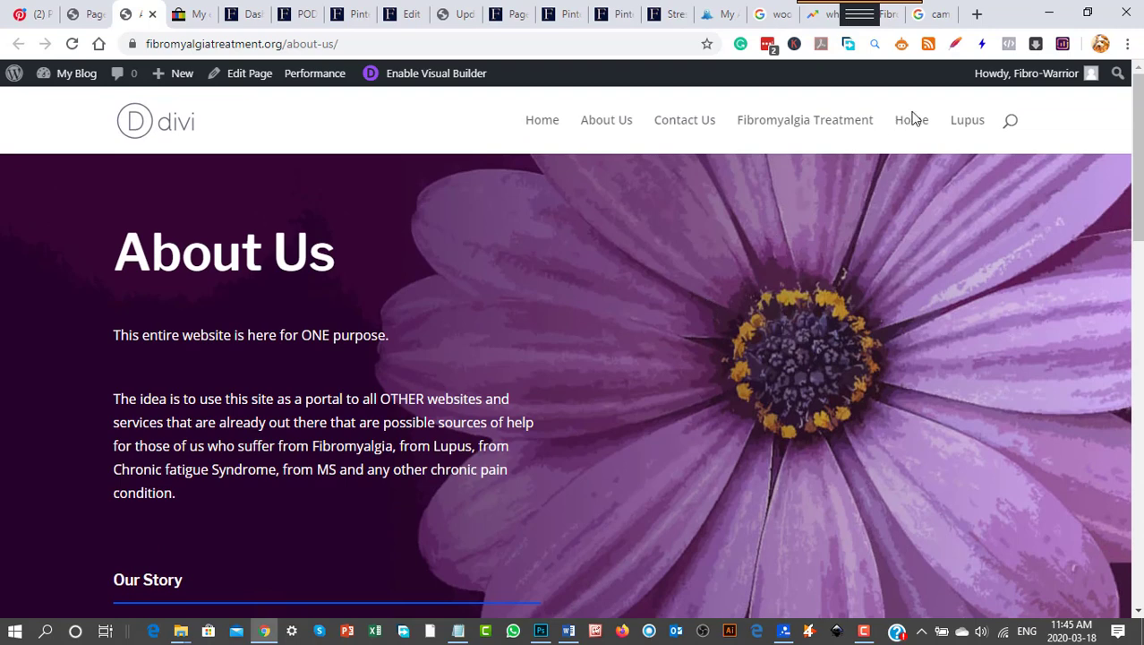
Open the website's Lupus page and keep it in view
click(975, 125)
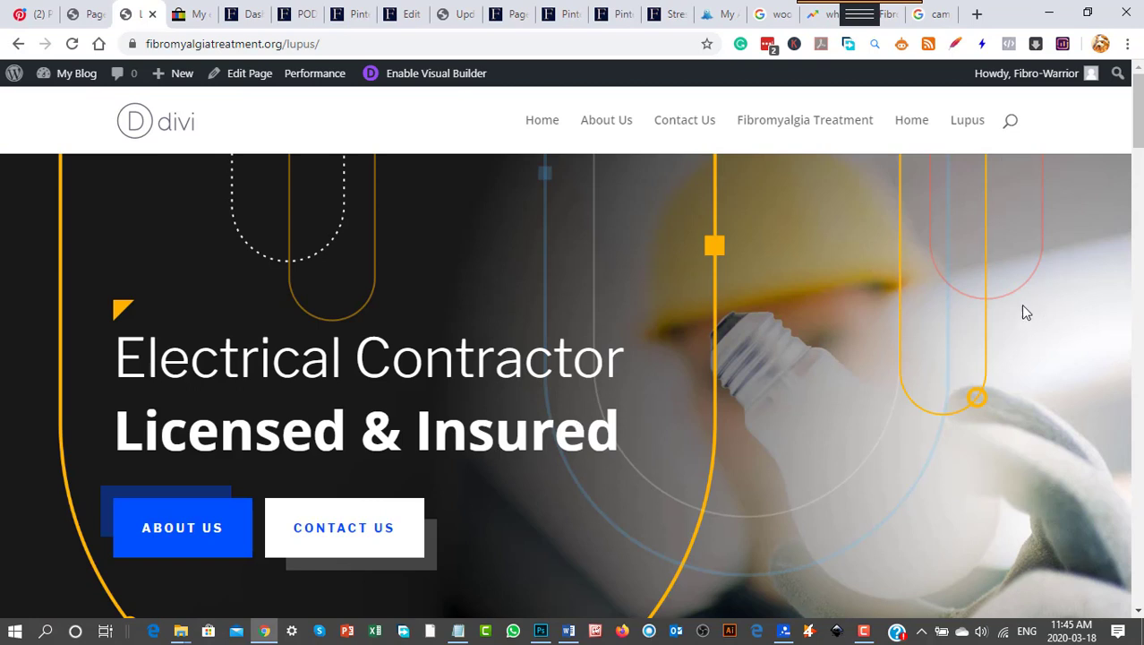
click(95, 25)
click(136, 21)
click(196, 25)
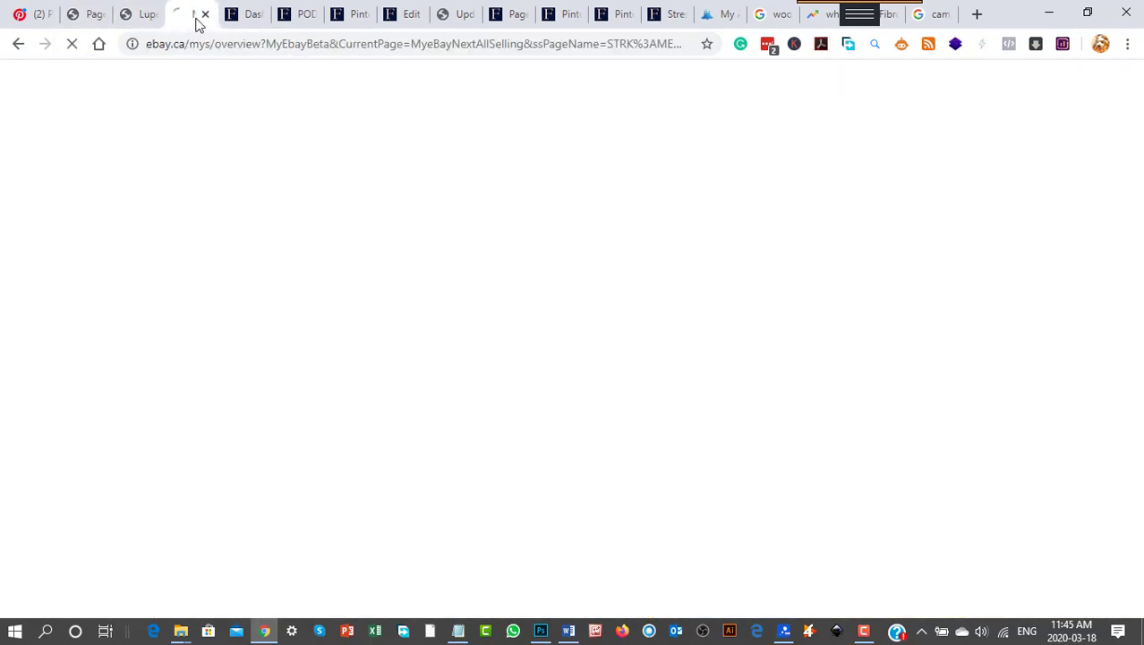
click(140, 21)
Examine the Lupus page's template content, from the Electrical Contractor heading through the About Us, projects and testimonials sections
scroll(441, 451, down, 7)
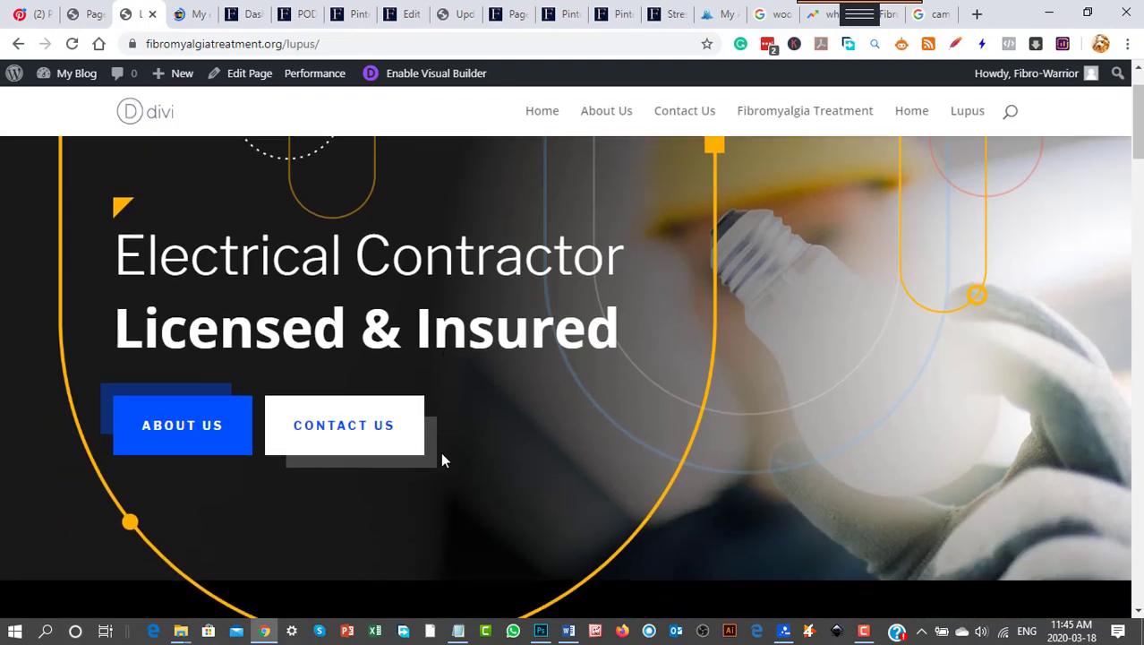
scroll(440, 447, up, 7)
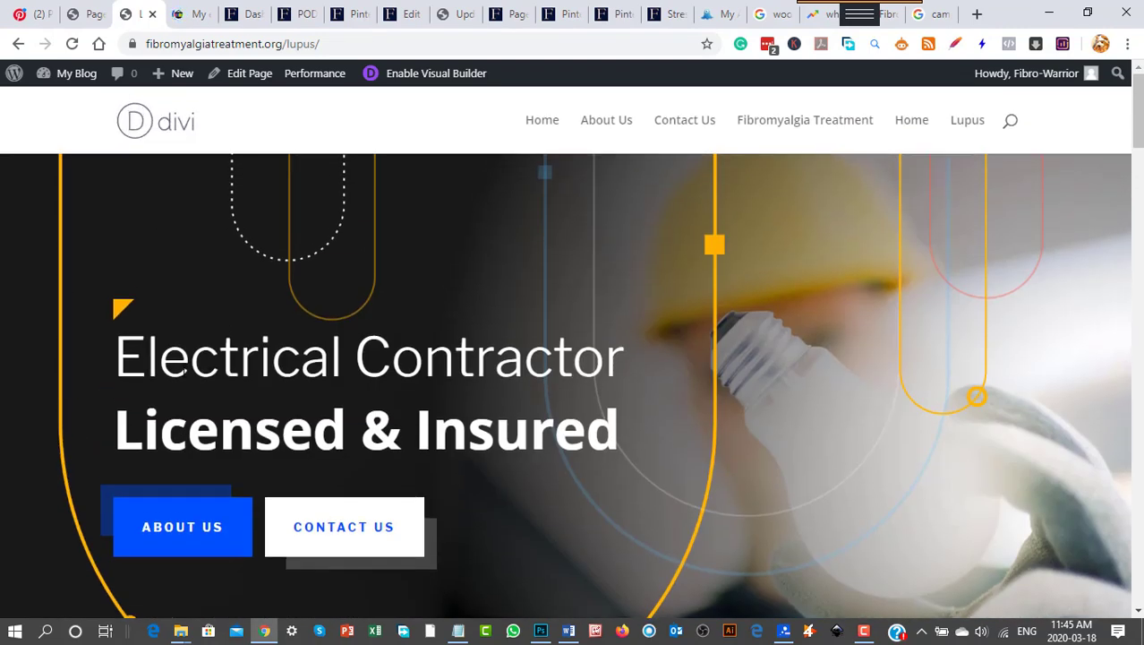
drag(146, 359, 526, 380)
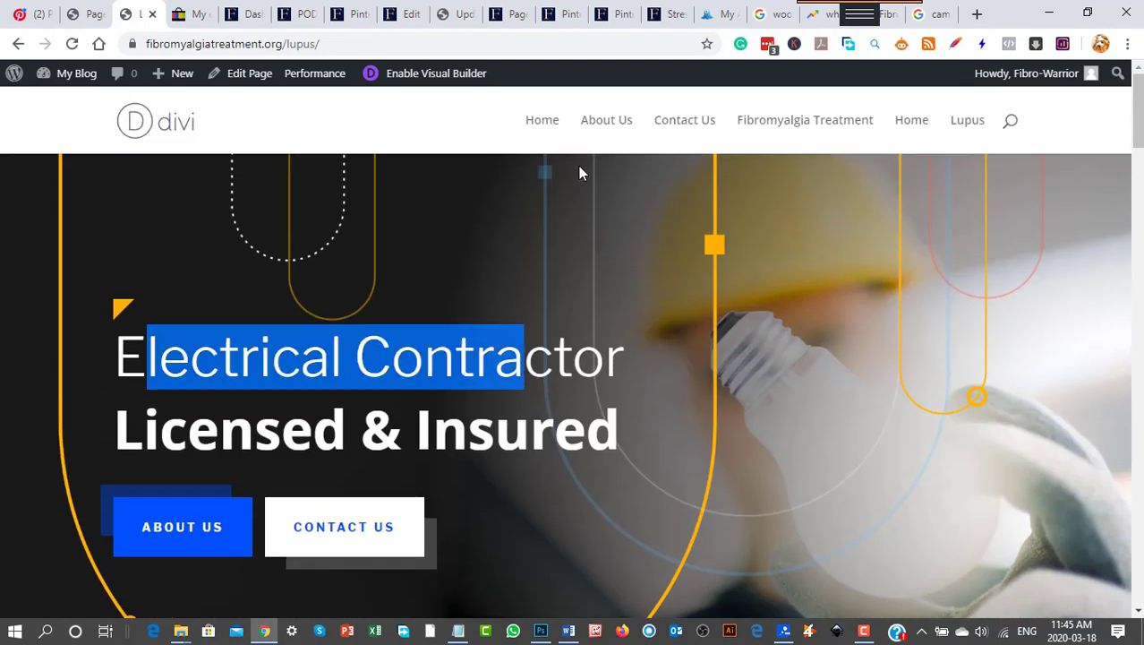
scroll(635, 403, down, 3)
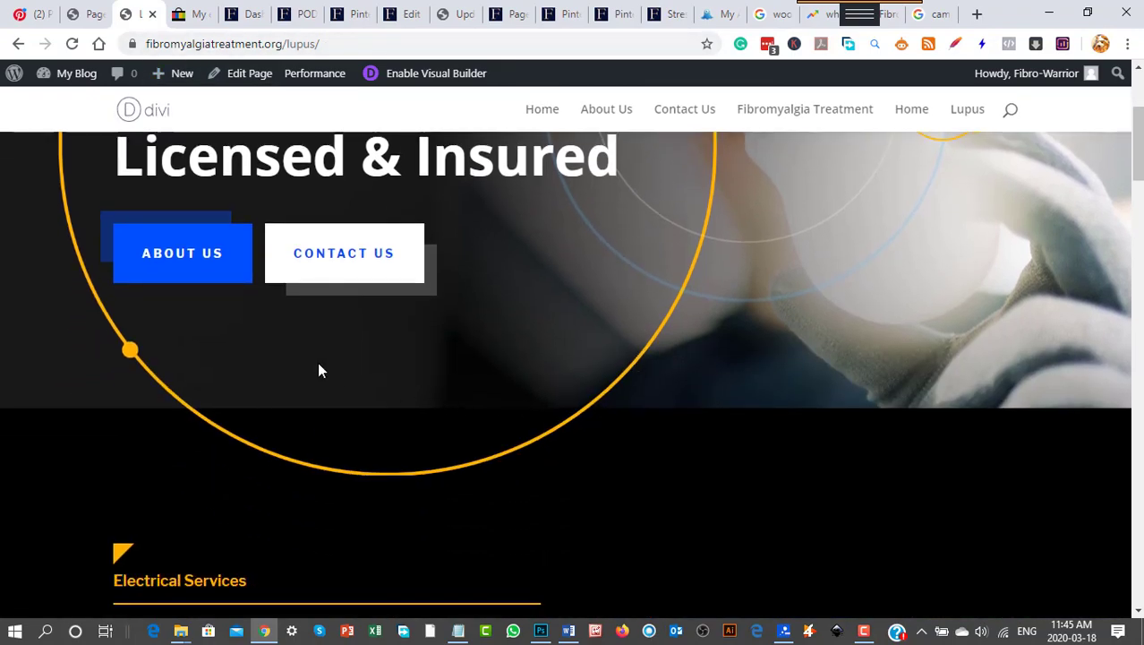
scroll(321, 370, down, 15)
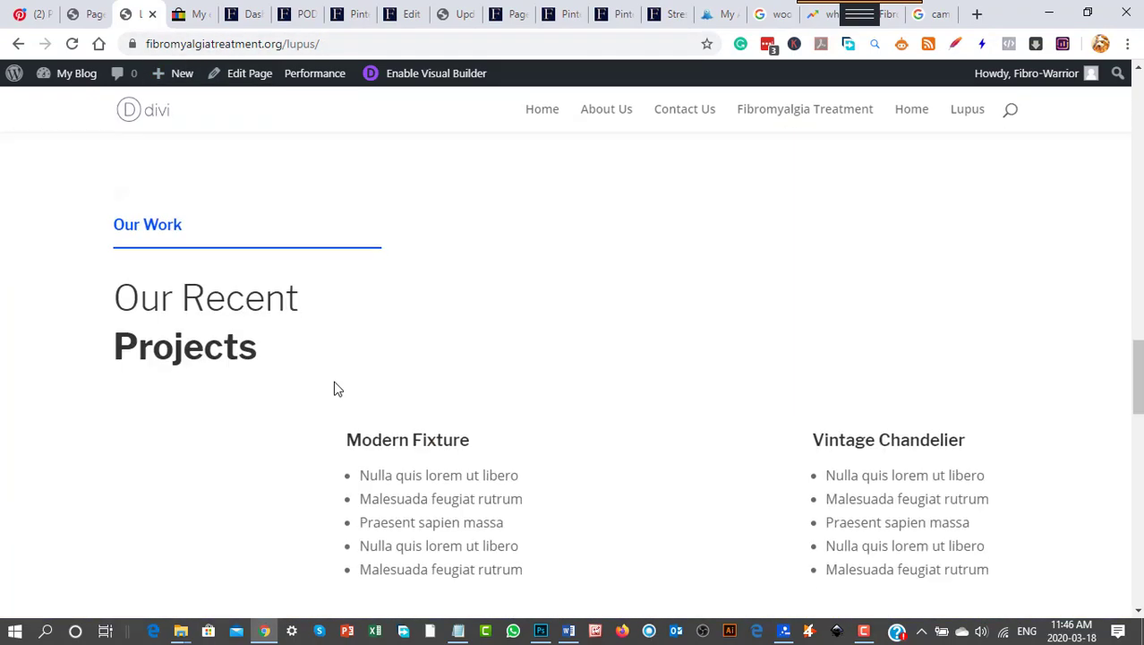
scroll(340, 385, down, 10)
scroll(367, 381, up, 5)
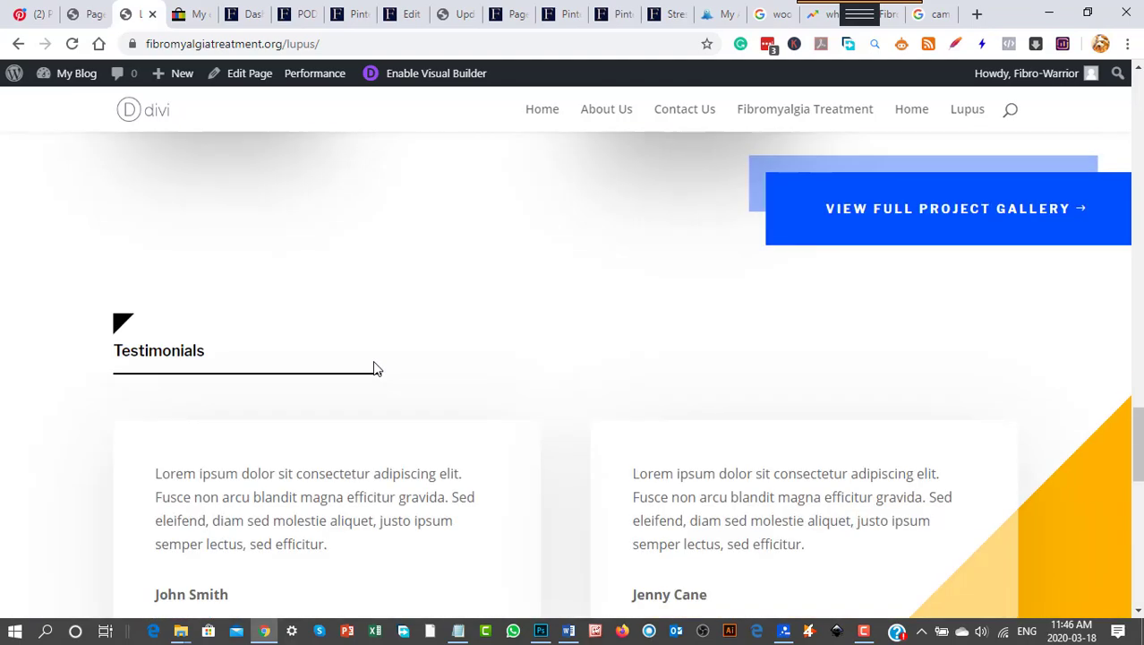
scroll(376, 369, up, 15)
scroll(536, 369, down, 5)
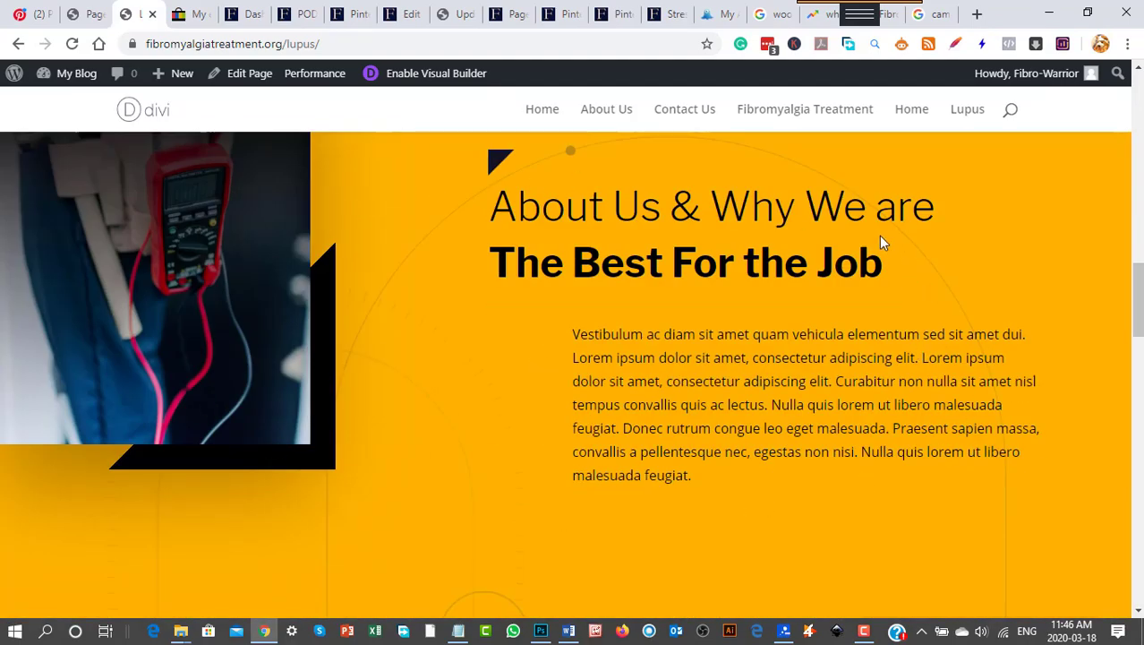
scroll(879, 236, down, 2)
scroll(496, 467, up, 10)
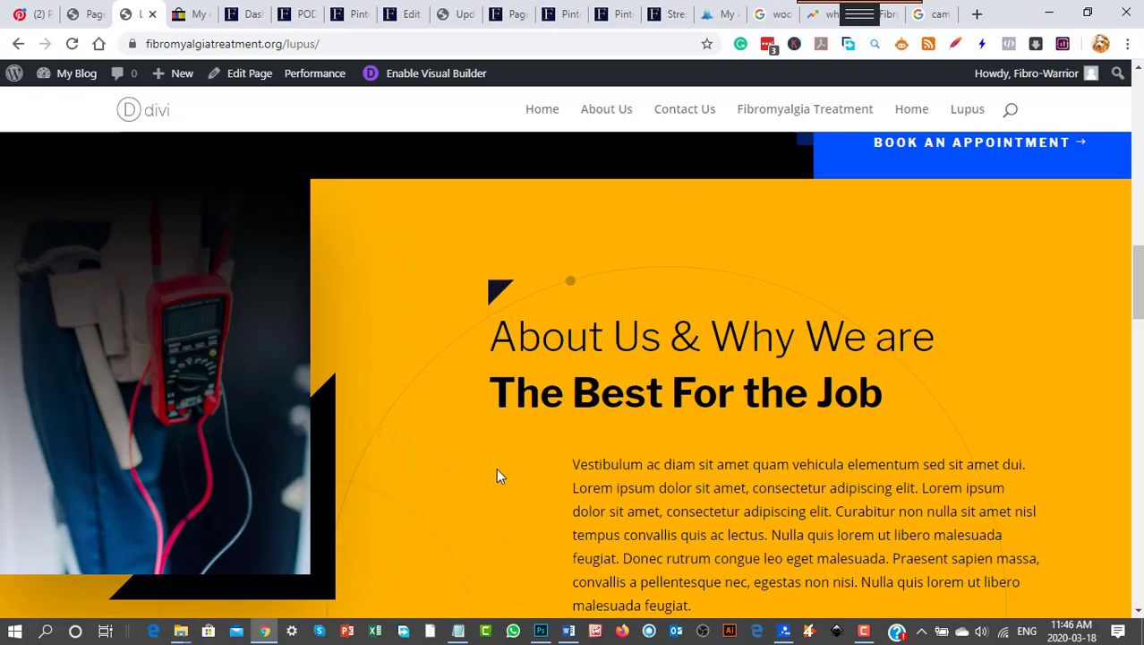
scroll(522, 405, up, 1)
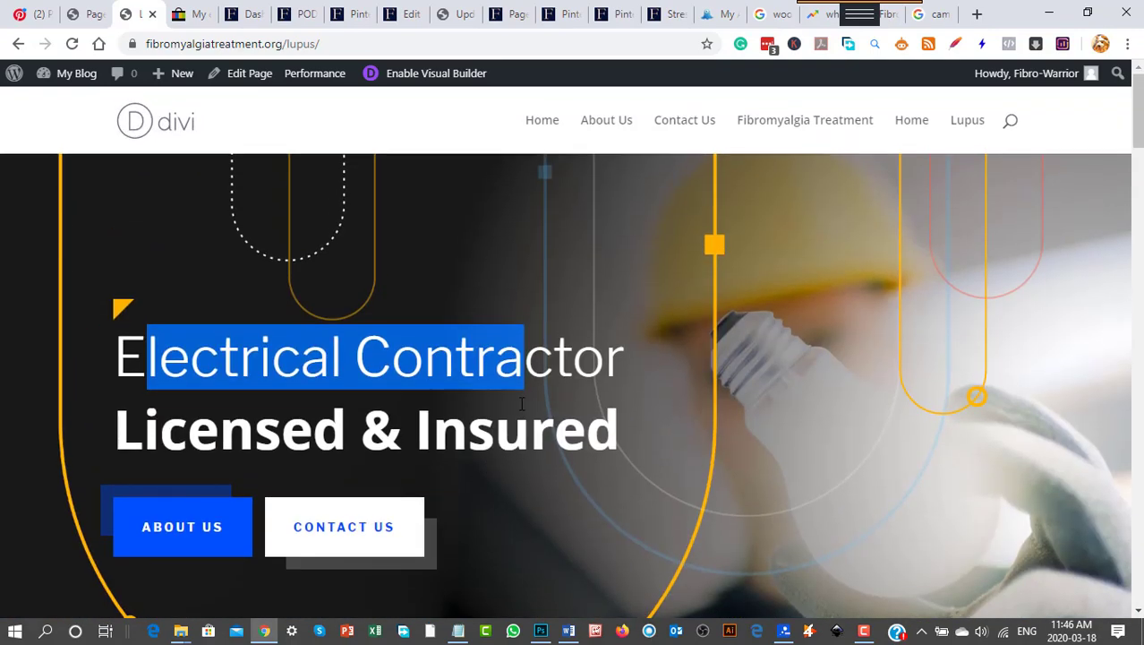
Return to the WordPress admin and open the Manual Silo Builder to review the silos under Home and the options below them
click(90, 14)
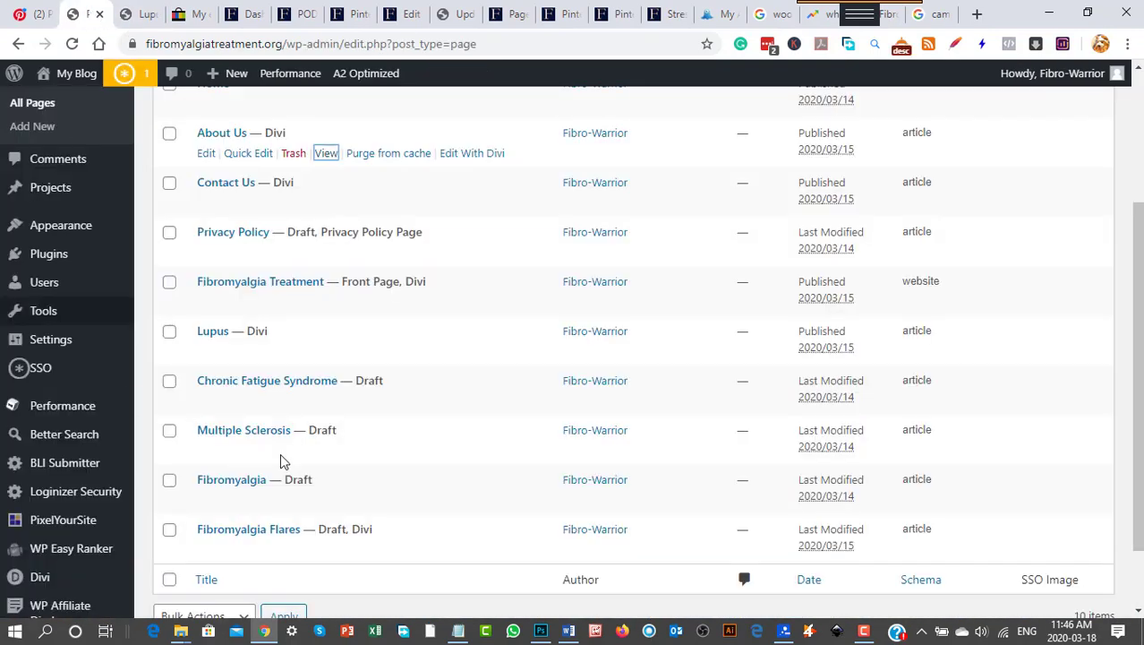
scroll(188, 469, up, 3)
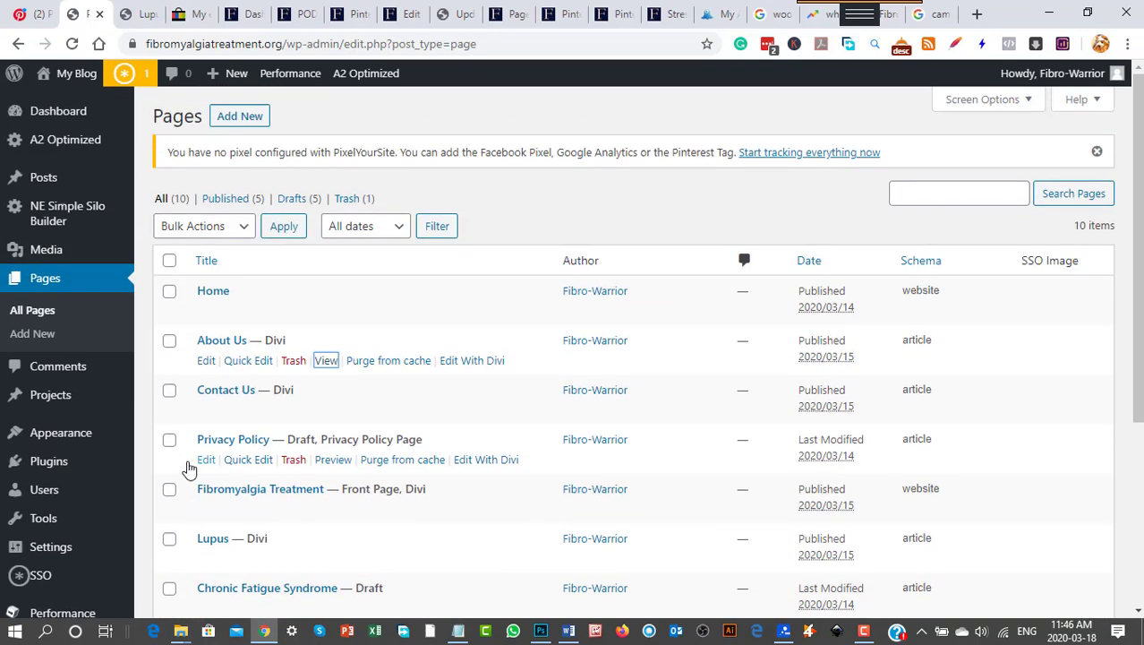
mouse_move(55, 219)
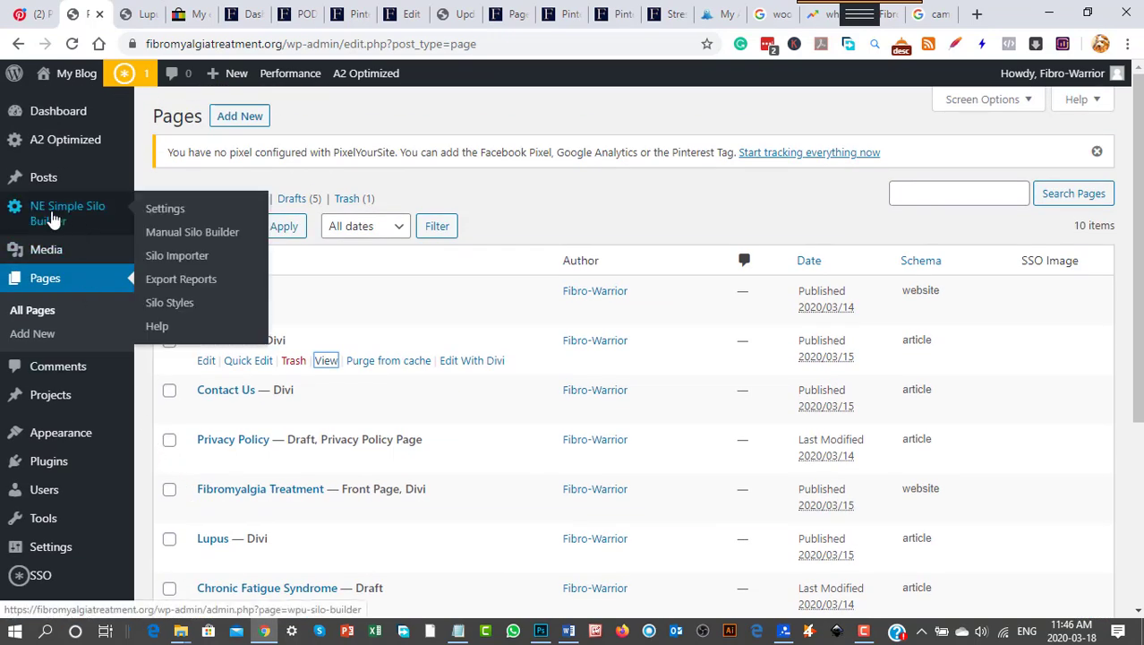
click(175, 234)
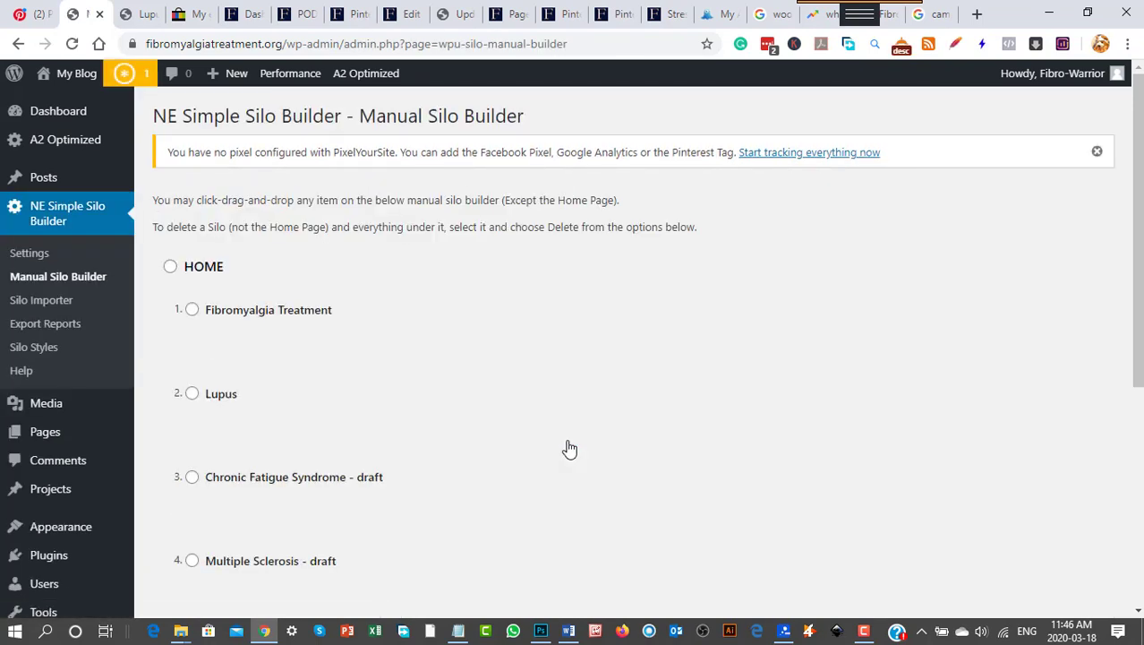
scroll(552, 485, down, 3)
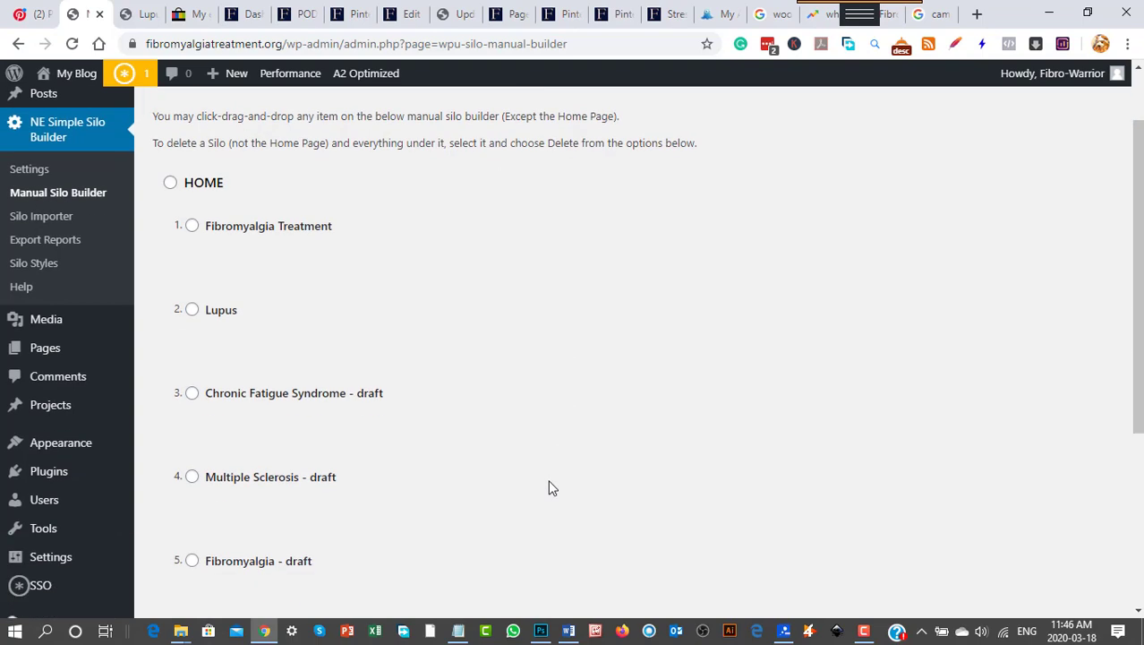
scroll(454, 504, down, 2)
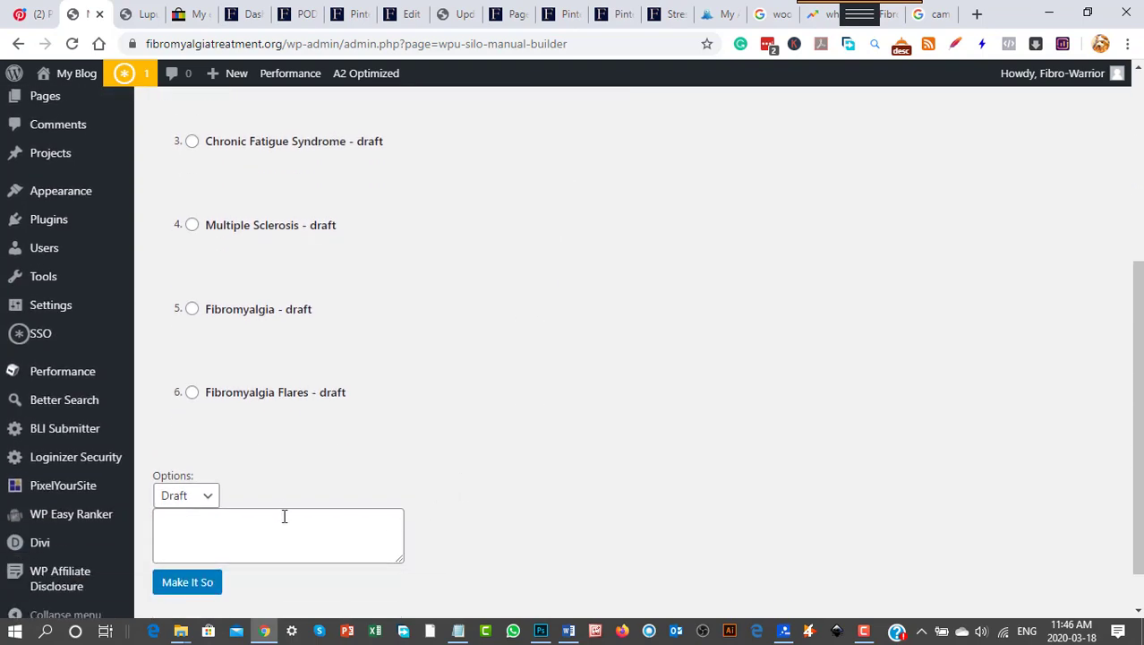
scroll(238, 431, up, 2)
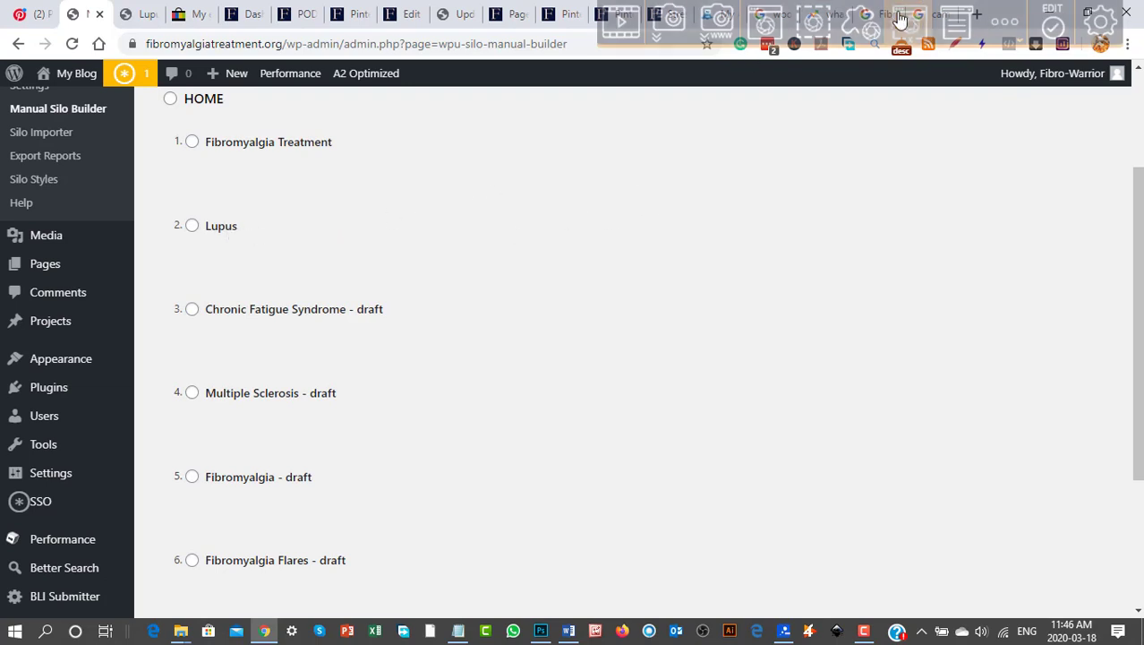
Switch to the Google search tab and replace the query with "lupus" to look up related keyword suggestions
click(947, 17)
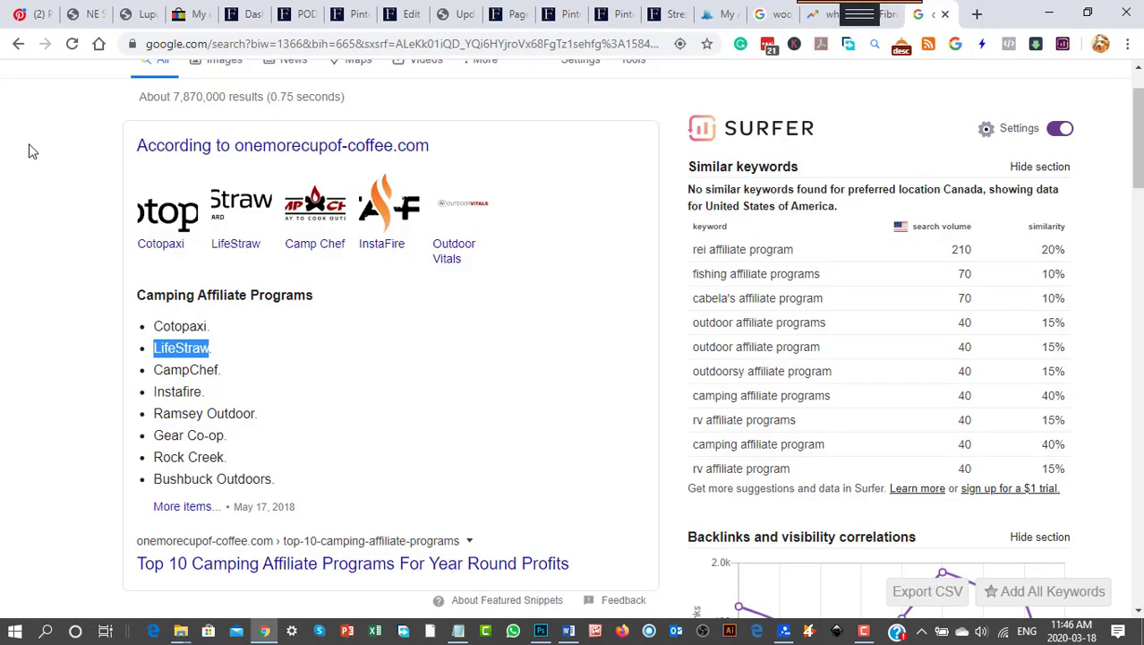
scroll(288, 318, up, 1)
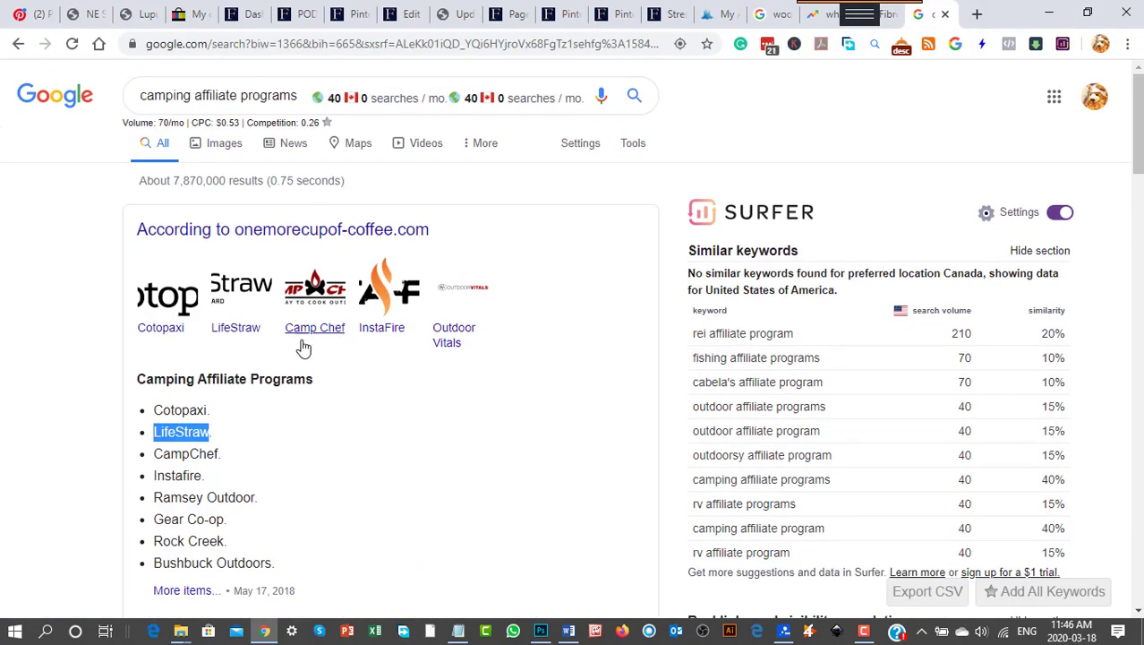
triple_click(300, 100)
text(lu)
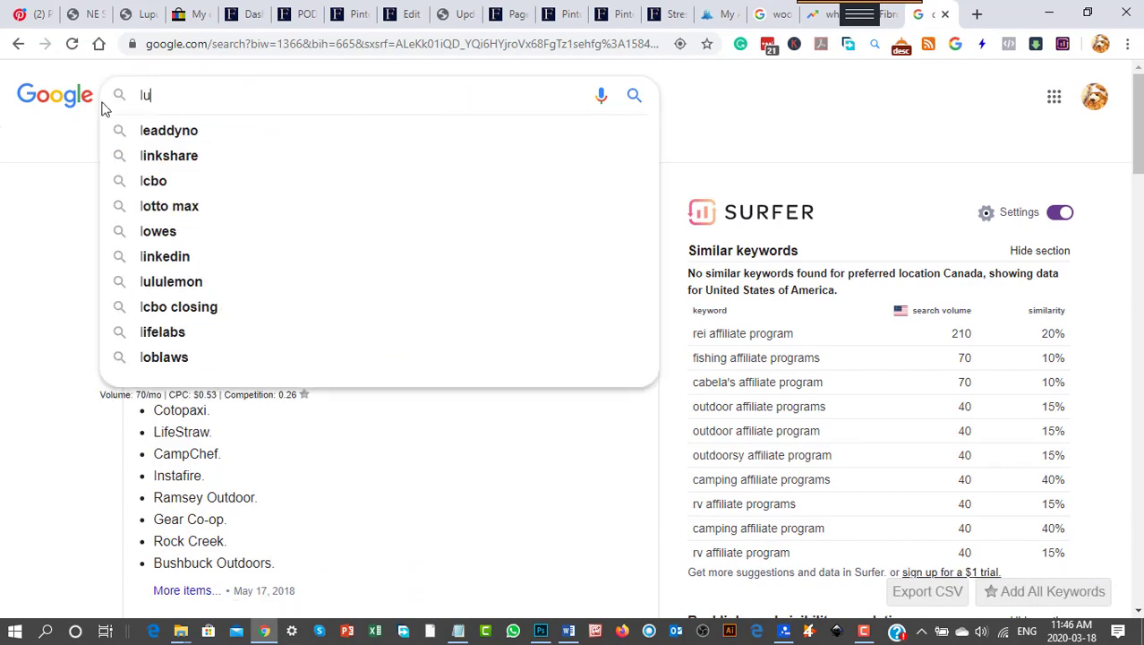
text(p)
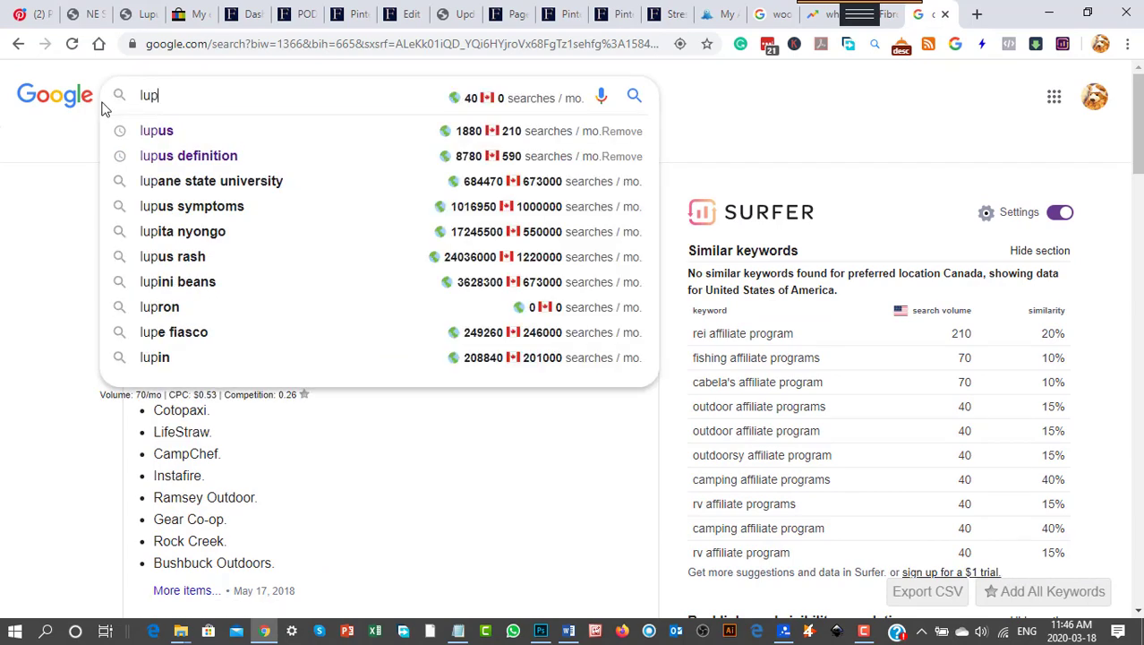
text(us)
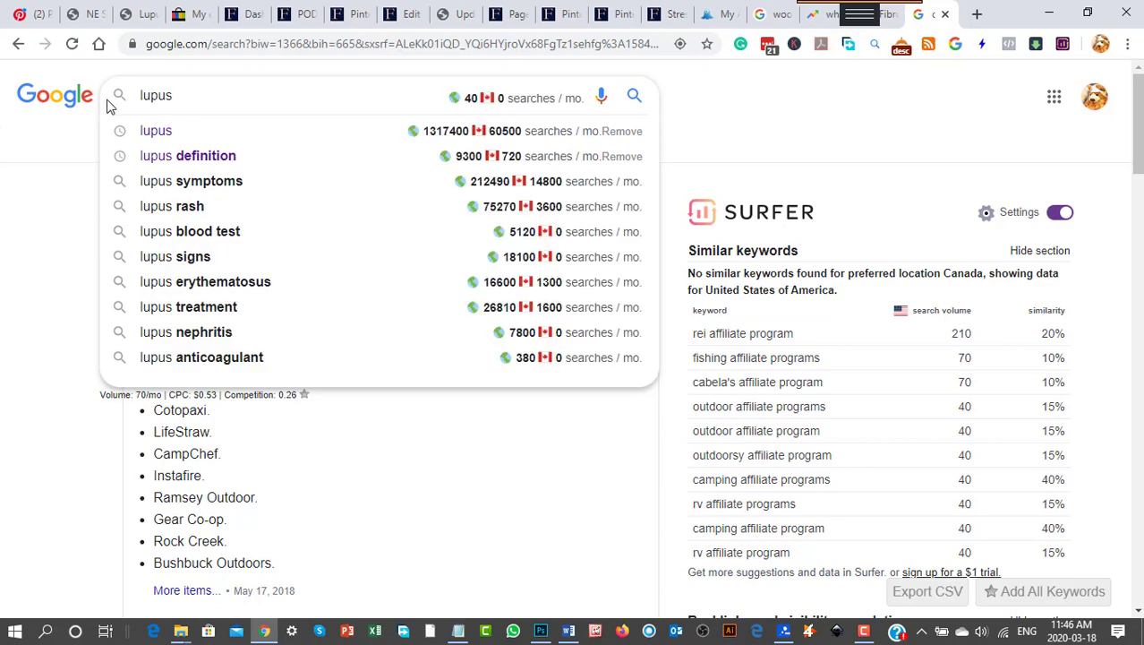
Run the Google search for "lupus" and examine the similar keywords, correlation charts and related keyword lists beside the results
click(163, 133)
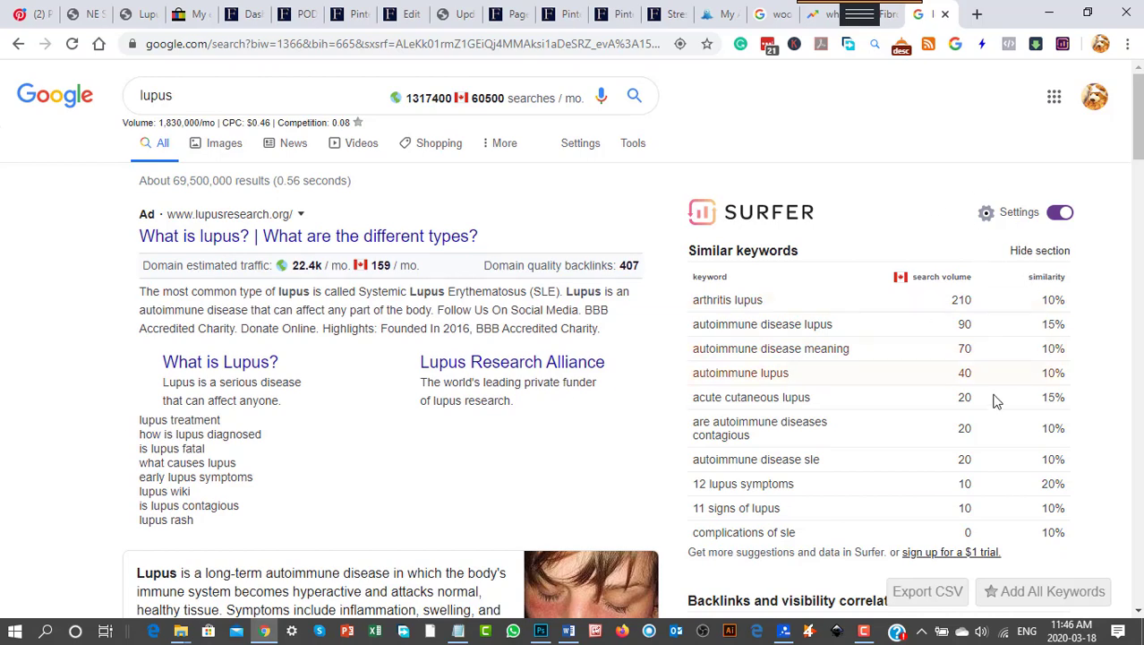
scroll(878, 452, down, 3)
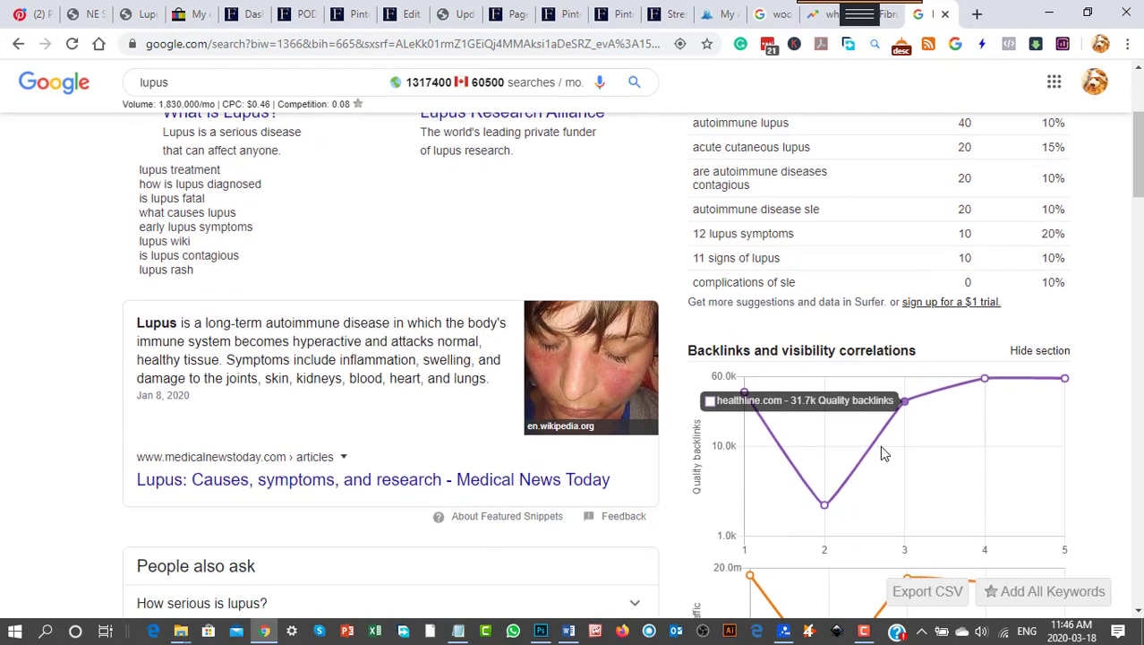
scroll(981, 347, down, 6)
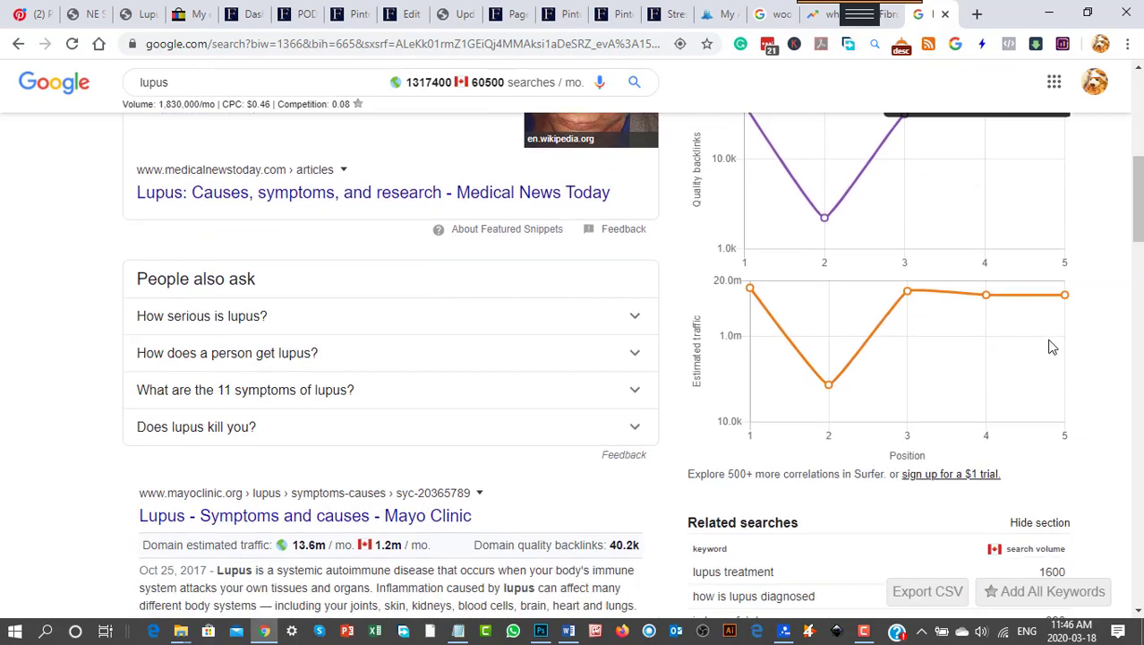
scroll(945, 447, down, 5)
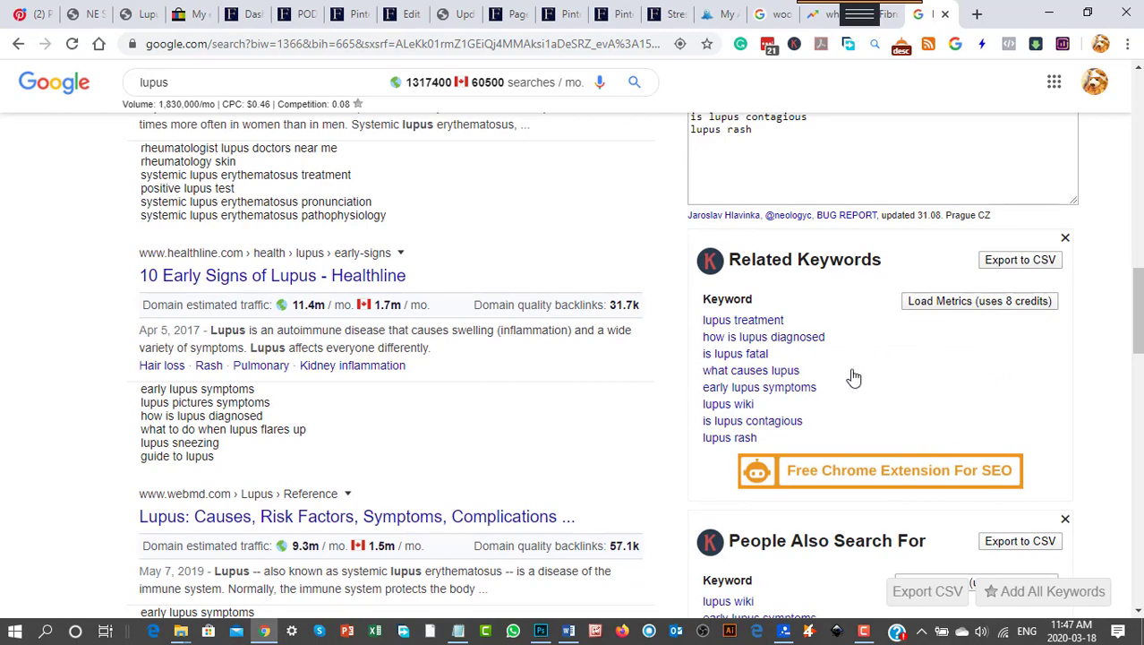
scroll(854, 377, up, 10)
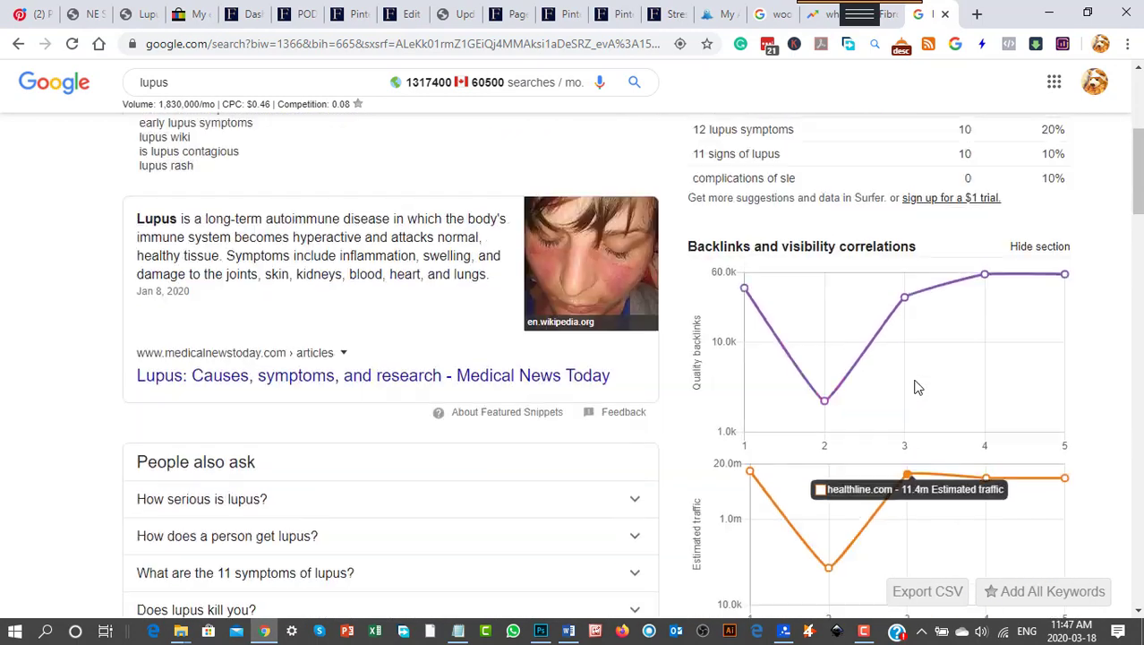
scroll(914, 387, up, 3)
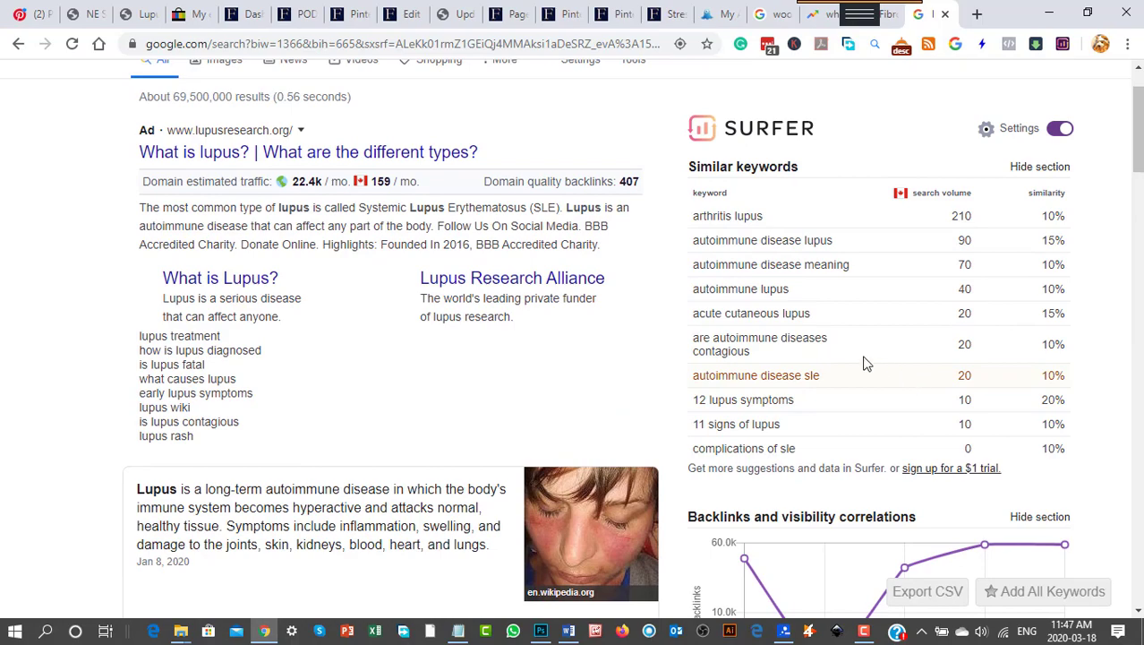
scroll(1050, 225, up, 1)
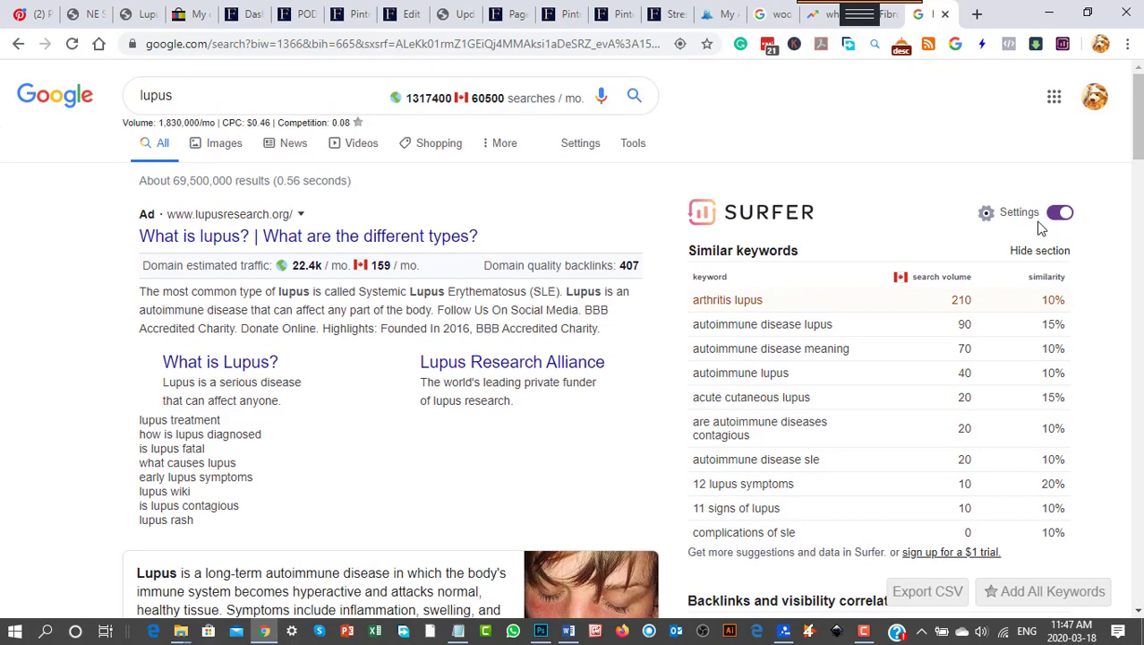
Load the keyword metrics for both the Related Keywords and the People Also Search For lists
scroll(1038, 241, down, 4)
scroll(1038, 248, down, 5)
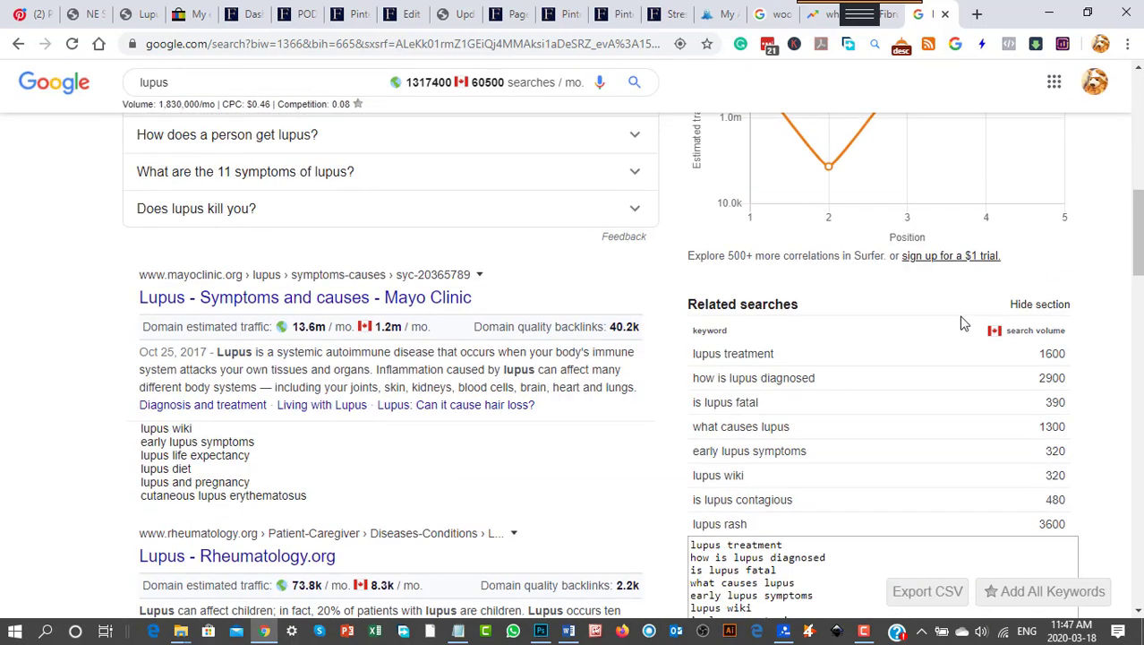
scroll(961, 323, down, 4)
scroll(962, 323, down, 4)
scroll(953, 357, up, 7)
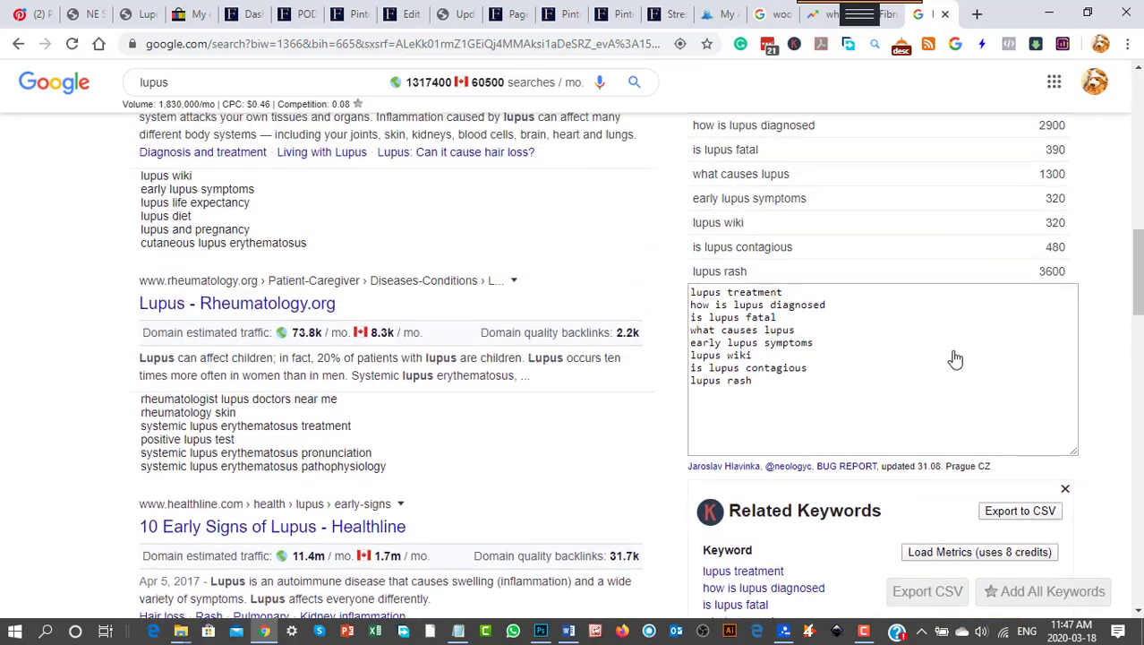
scroll(956, 357, down, 6)
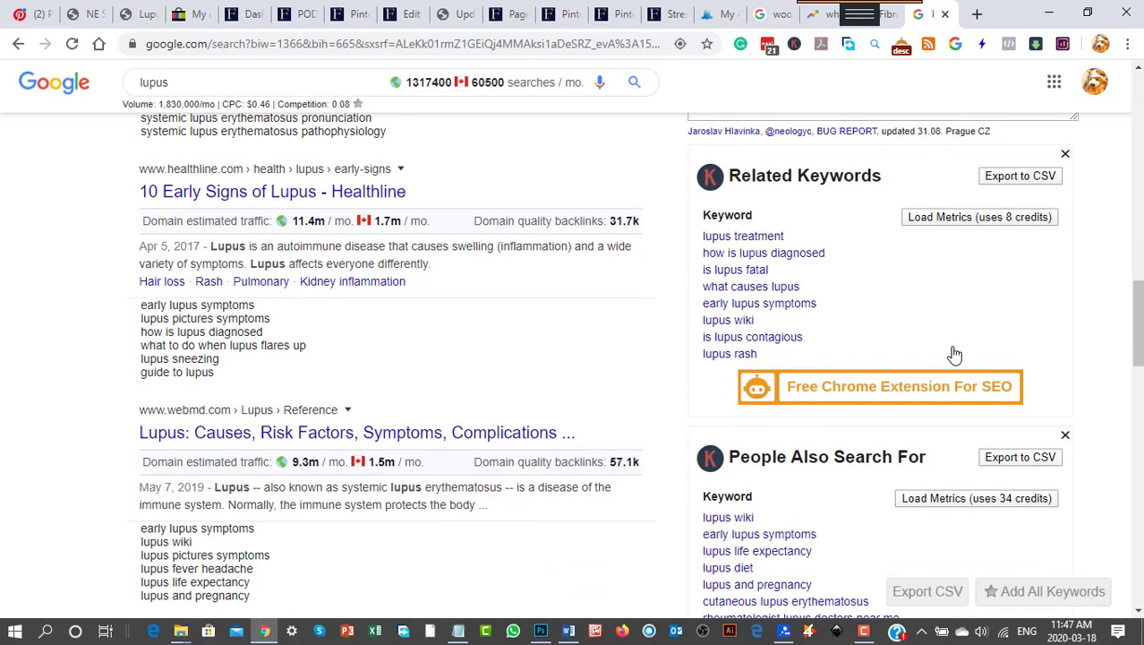
click(974, 219)
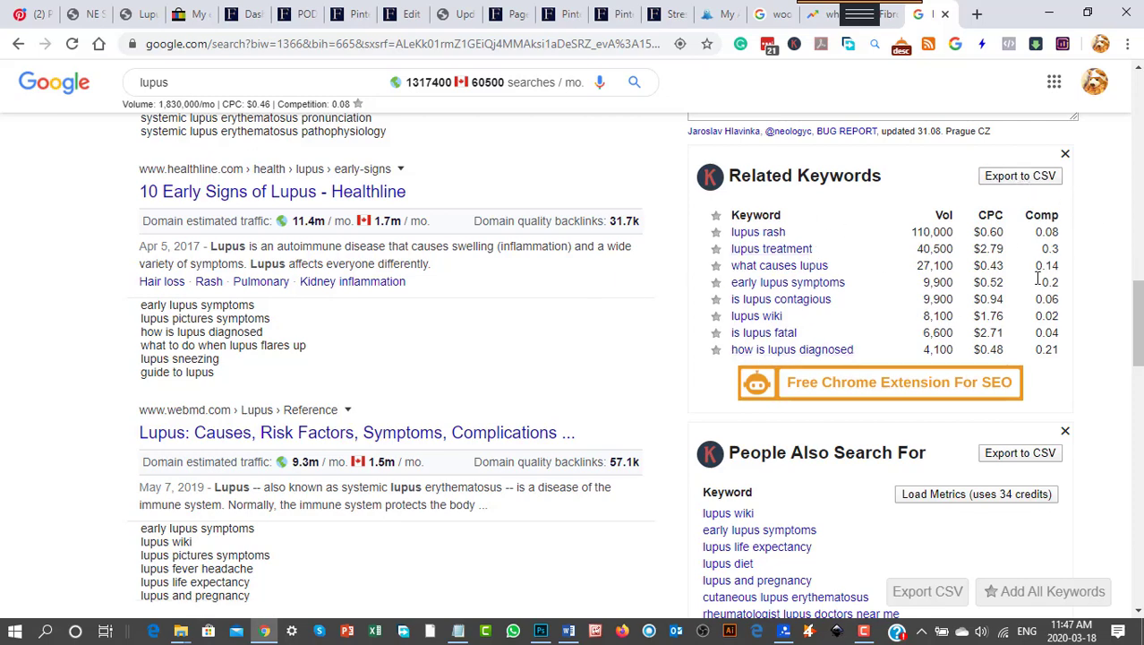
scroll(1039, 278, down, 3)
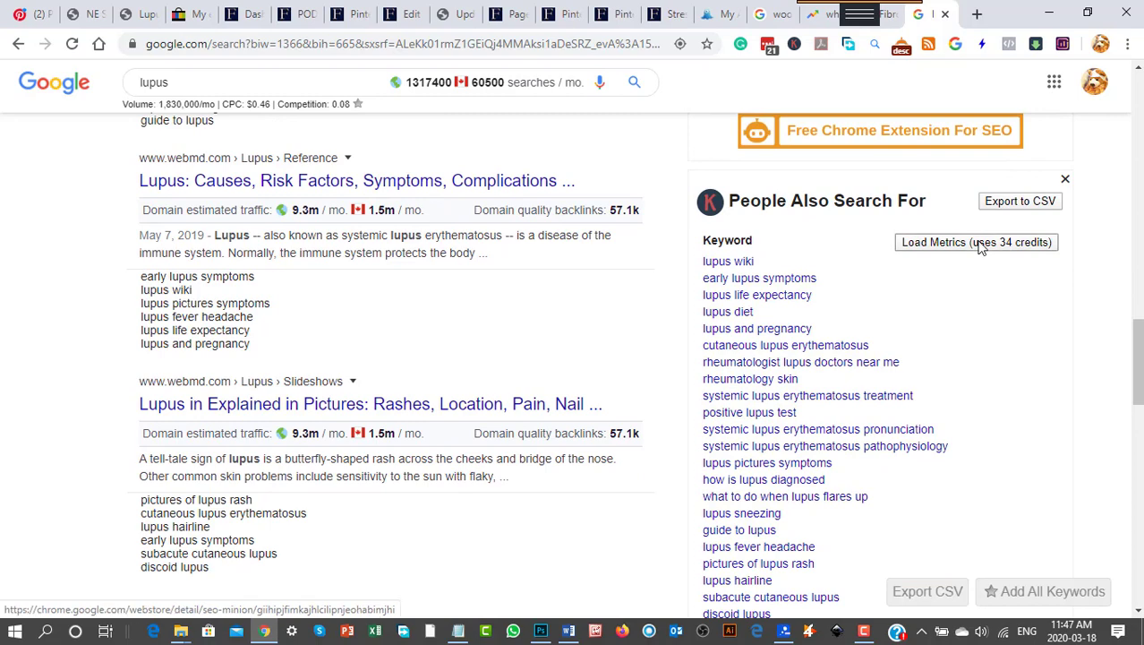
click(971, 243)
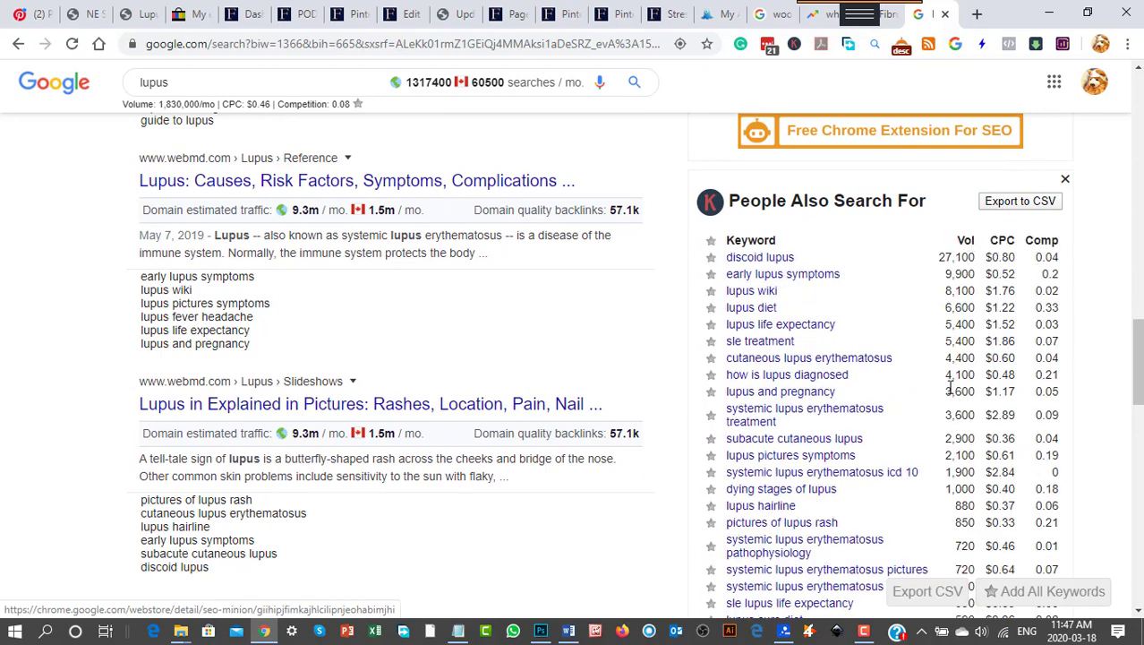
Export the People Also Search For list and the Related Keywords list to CSV files
click(1030, 203)
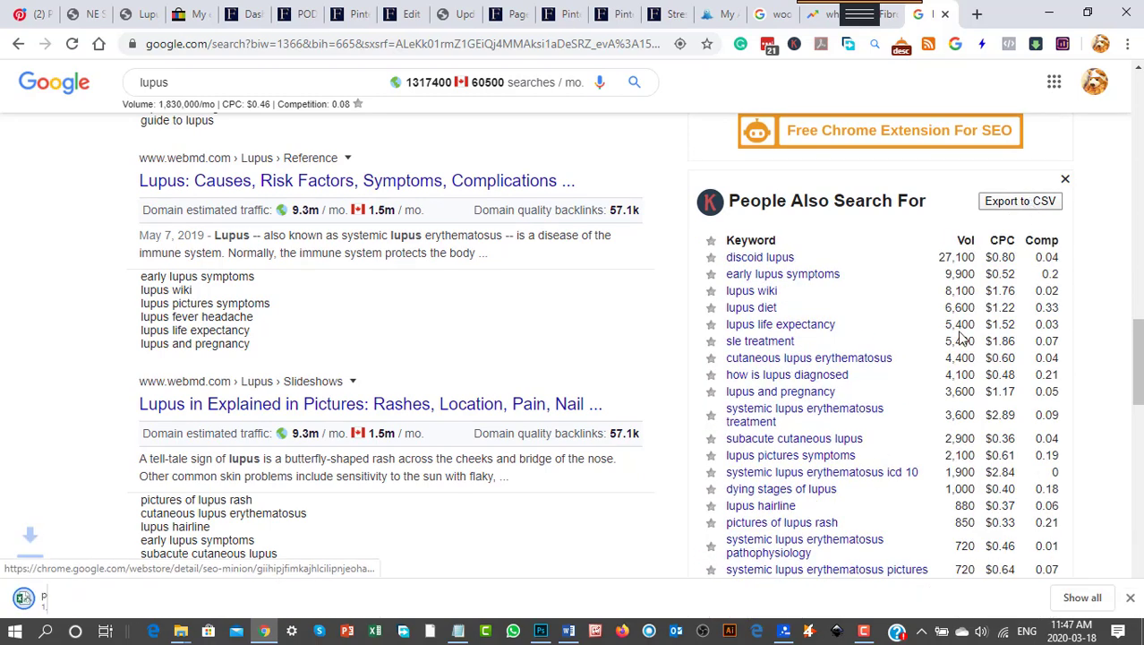
scroll(881, 339, up, 4)
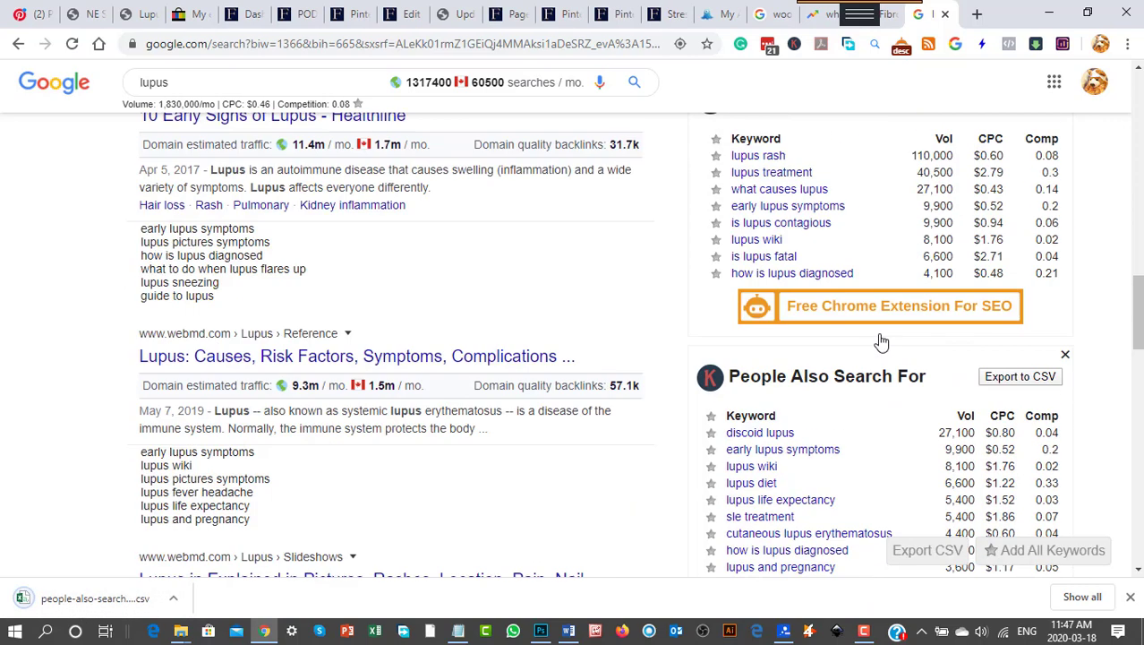
click(1029, 261)
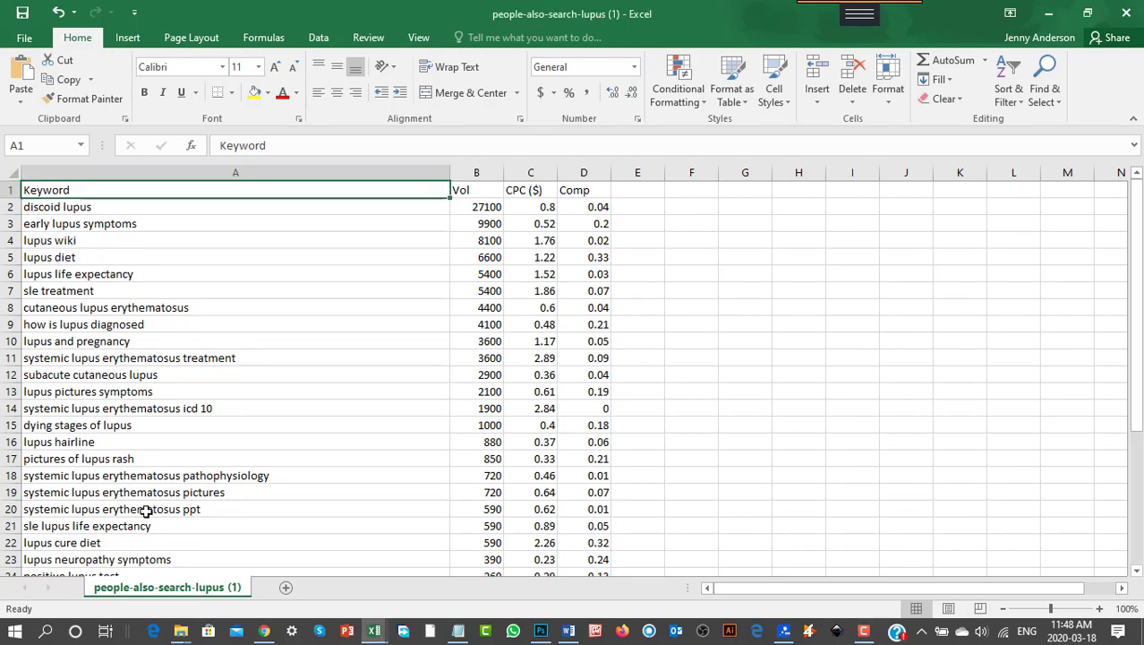
In the people-also-search-lupus sheet in Excel, copy all keywords from "discoid lupus" to "what are the 5 types of lupus", without the header
scroll(179, 403, down, 7)
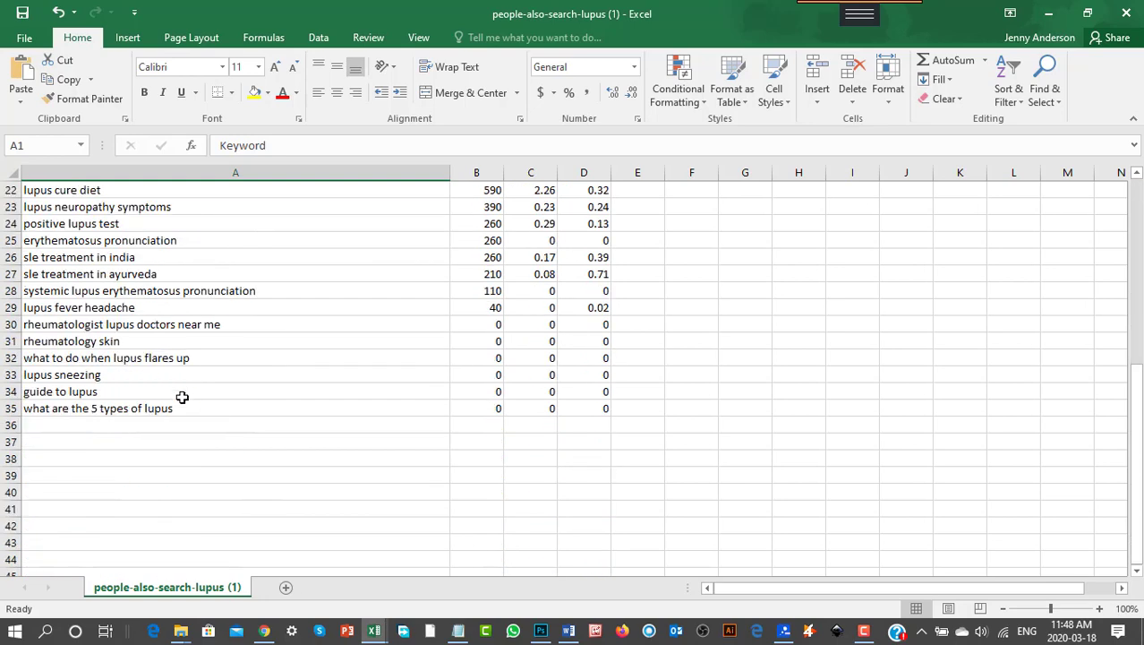
scroll(206, 457, up, 1)
drag(294, 457, 90, 210)
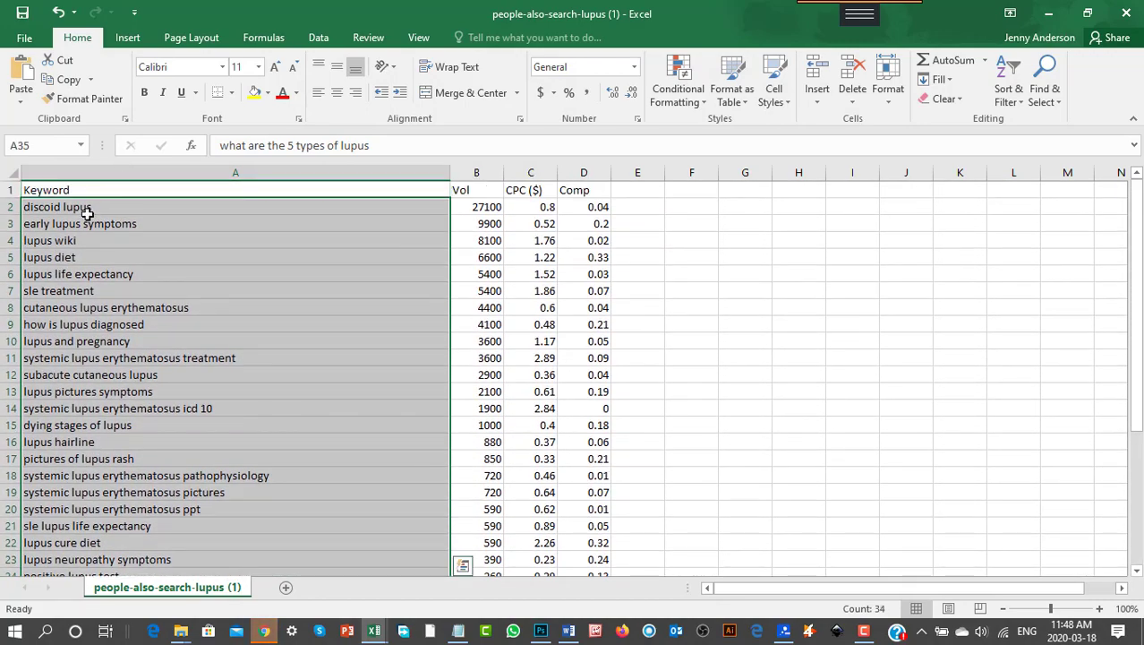
right_click(87, 213)
click(125, 243)
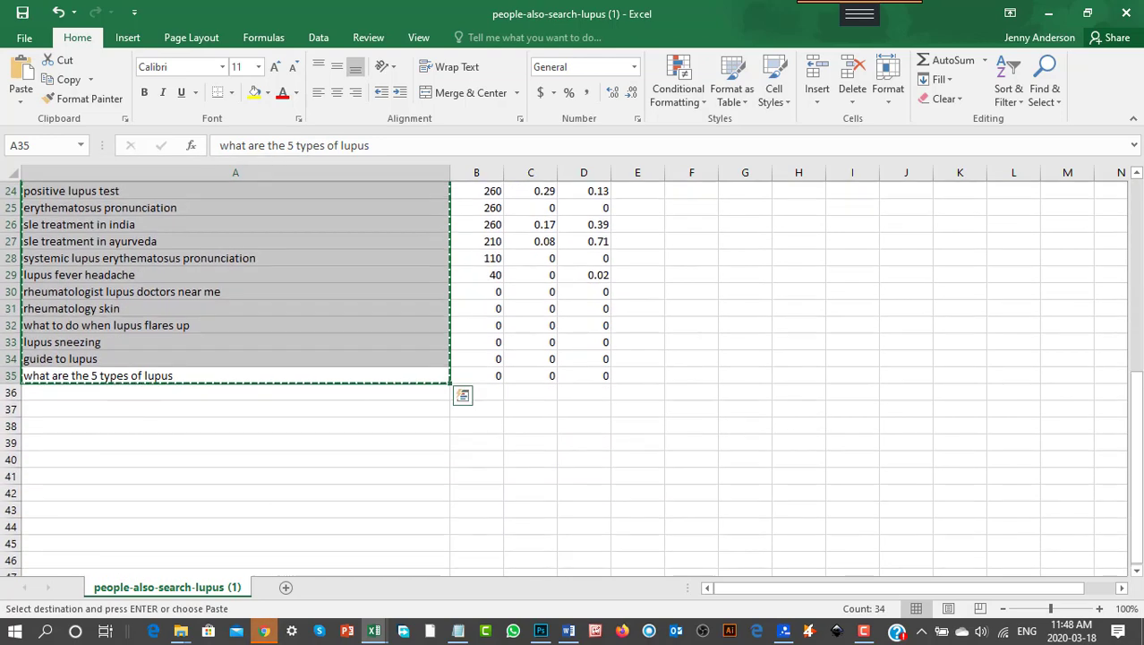
Switch to the untitled Notepad document, paste the copied keywords, and reposition its window to show the whole list
key(alt+Tab)
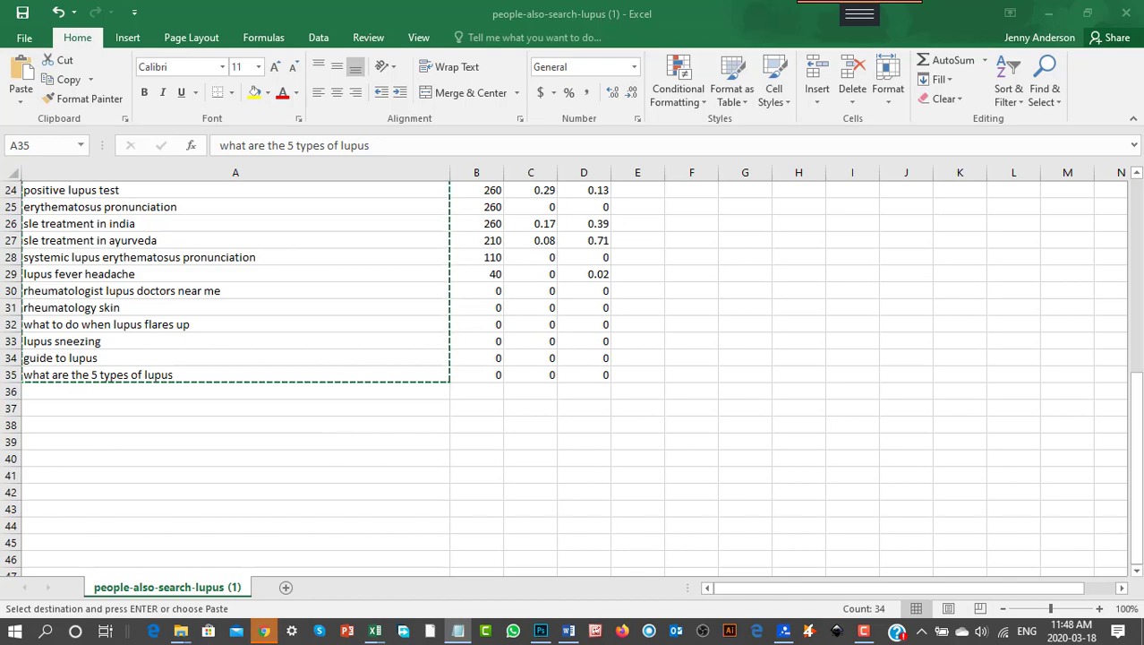
key(ctrl+v)
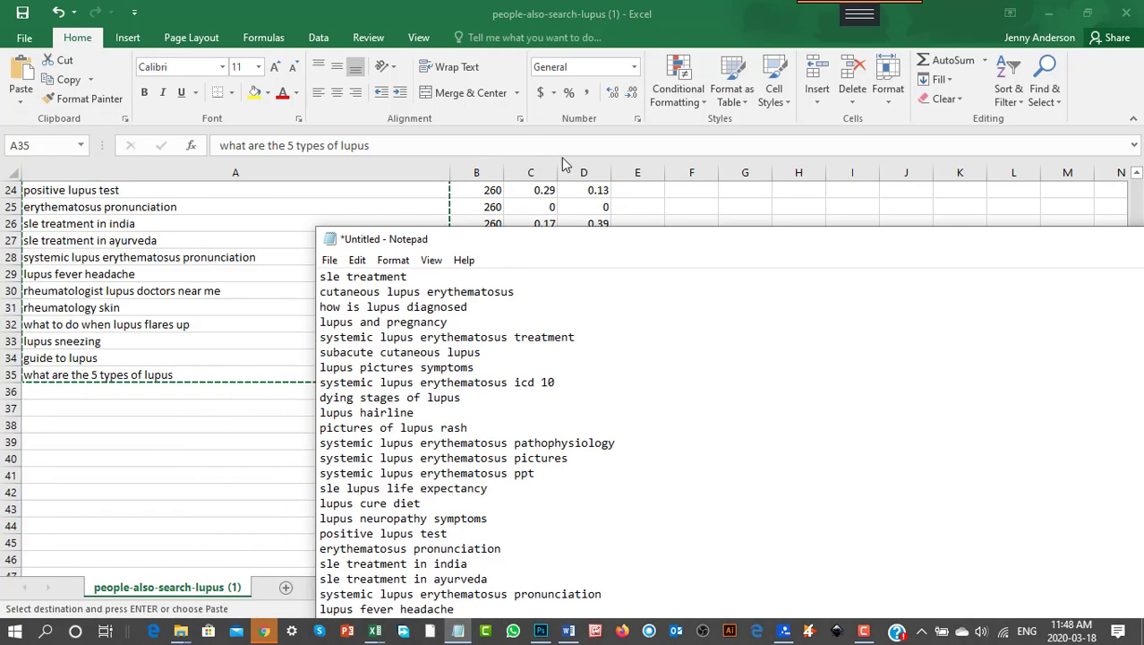
drag(519, 244, 426, 53)
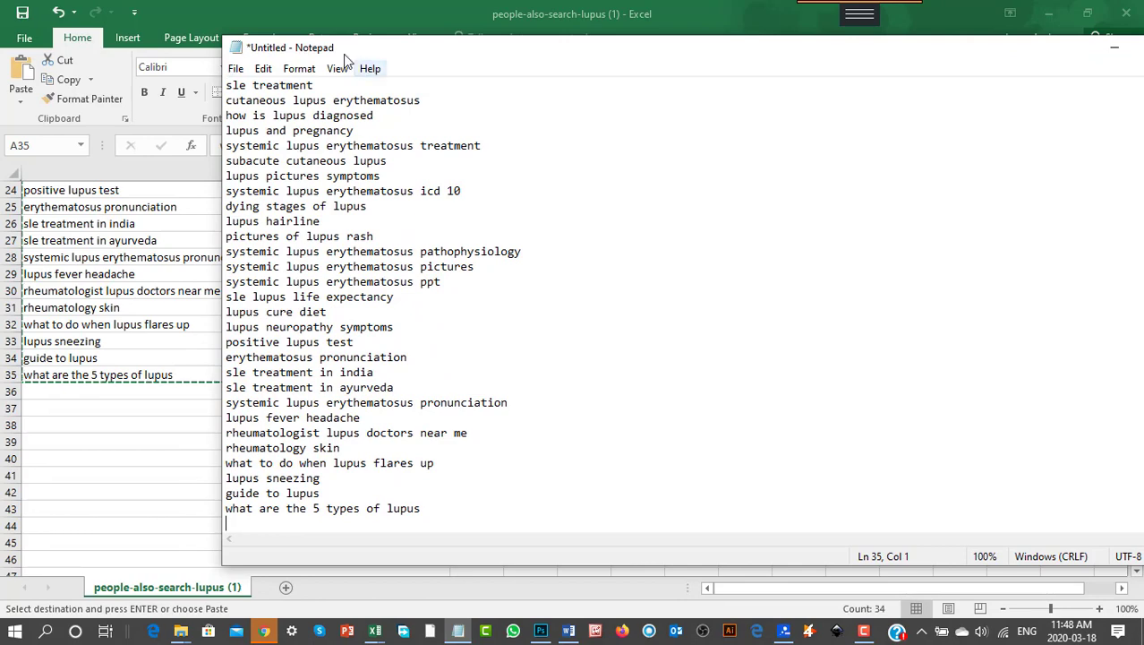
scroll(487, 423, up, 2)
scroll(494, 418, down, 2)
Return to the Excel sheet and examine the keywords' search volumes down to the last row
key(alt+Tab)
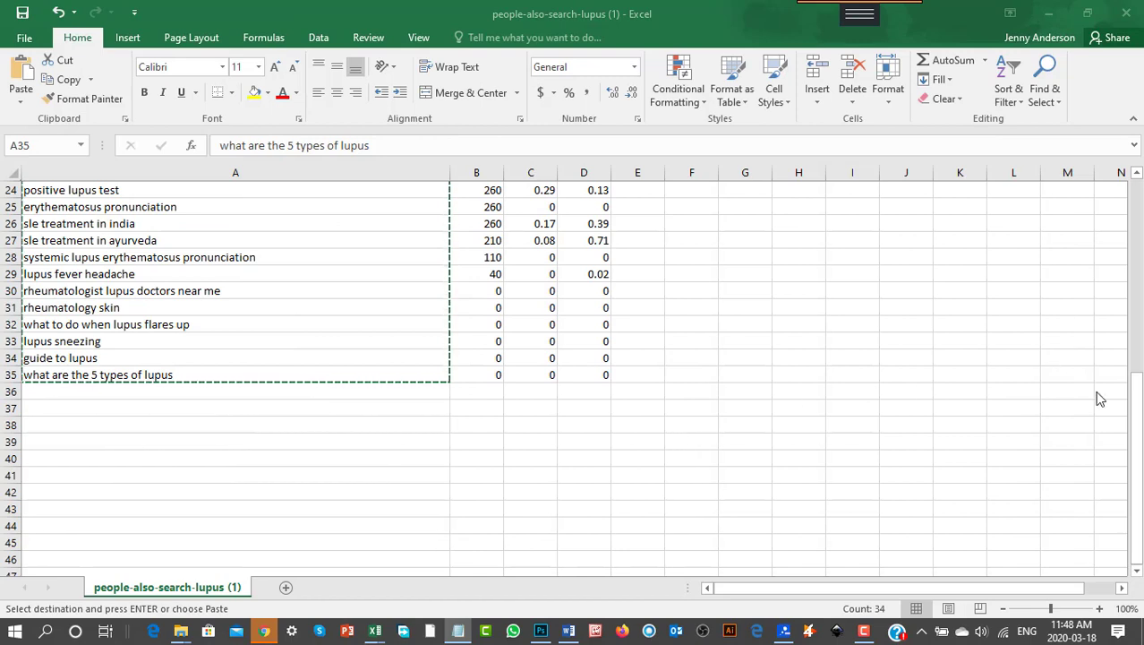
click(1138, 468)
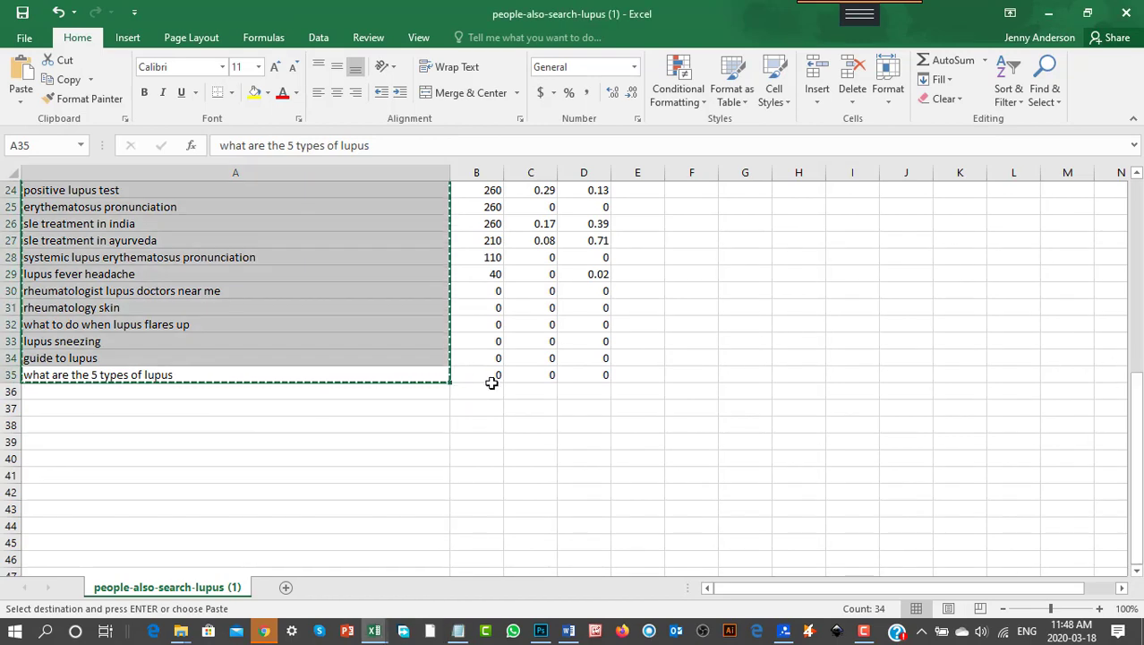
drag(1137, 466, 1138, 361)
scroll(557, 355, up, 3)
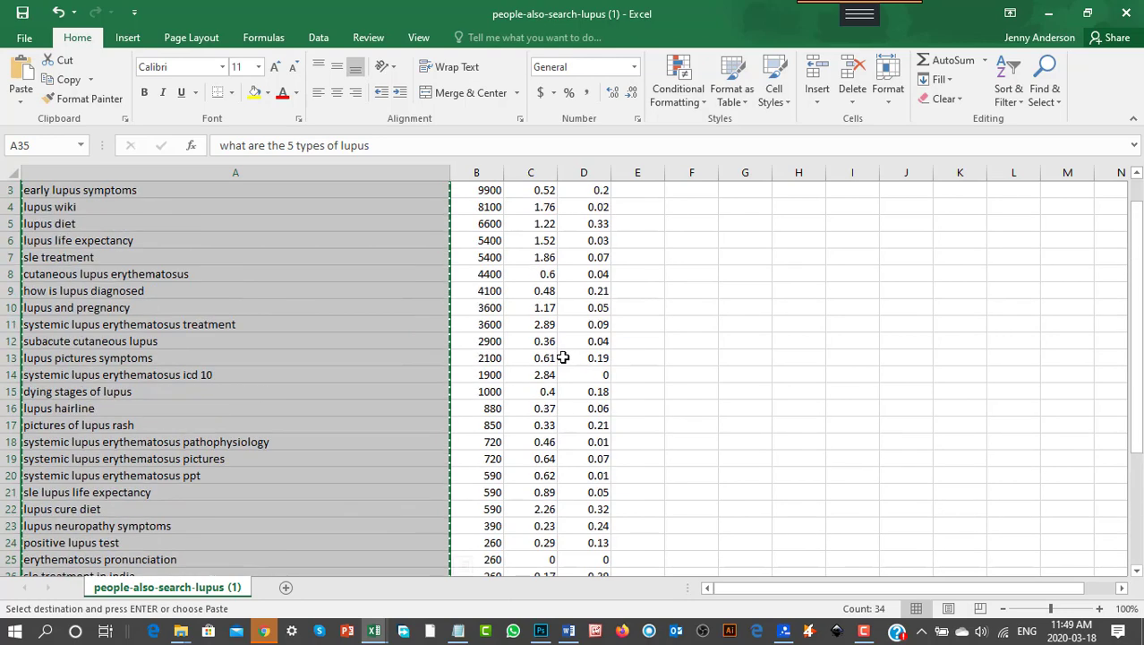
scroll(557, 356, down, 4)
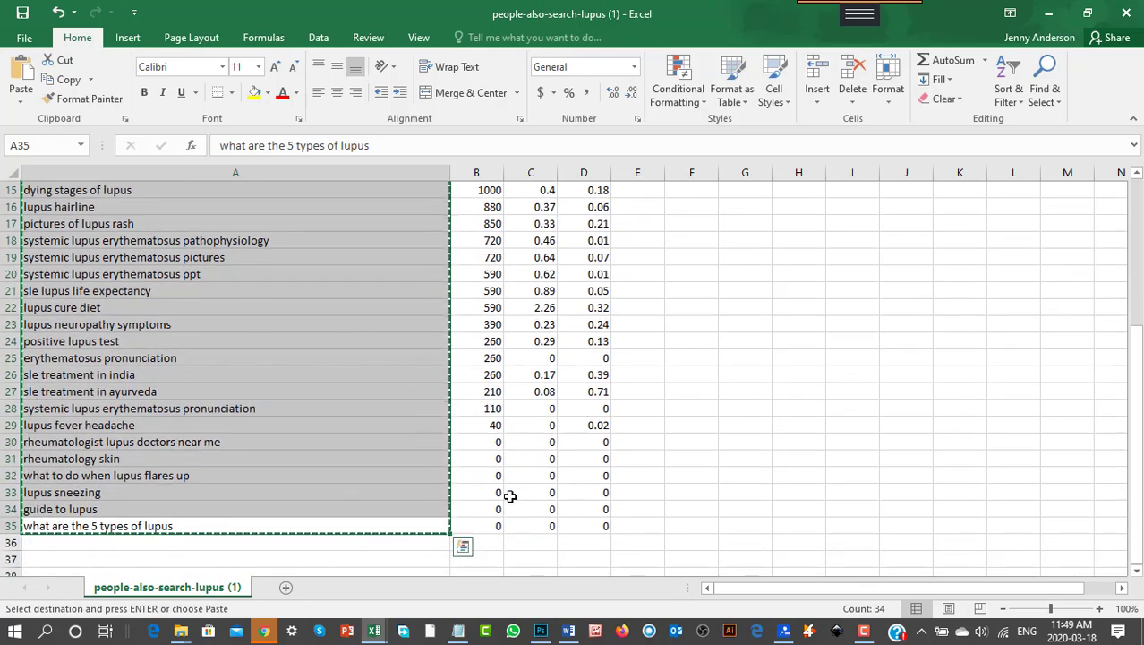
Switch back to the Notepad keyword list and delete the "lupus wiki" line, leaving no blank line
key(alt+Tab)
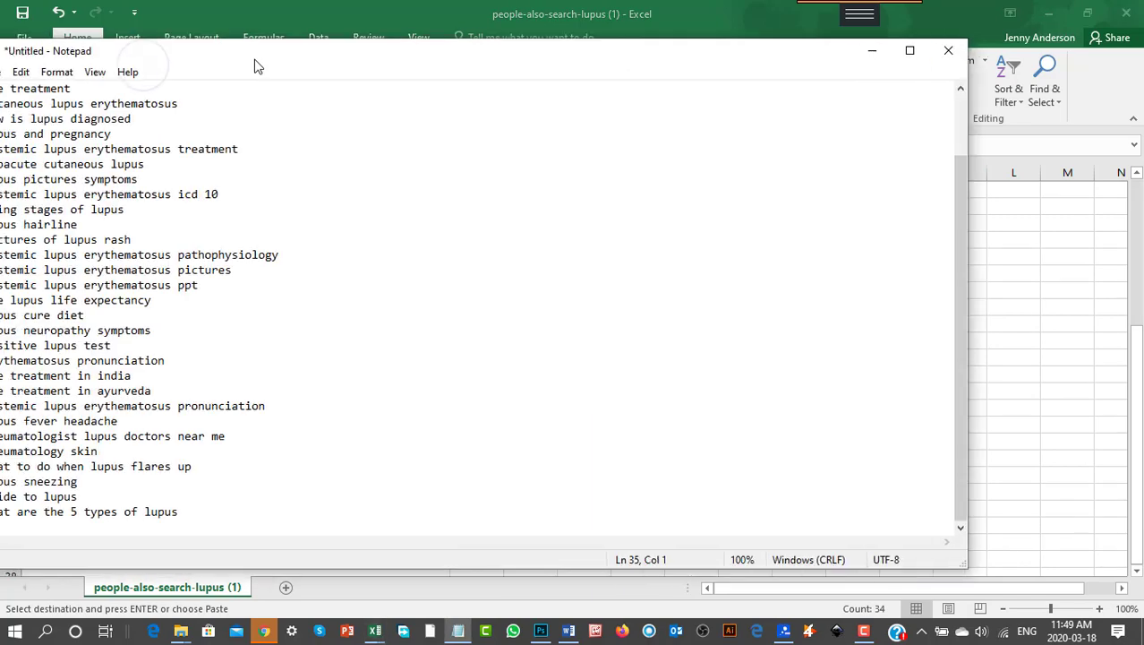
drag(255, 64, 395, 89)
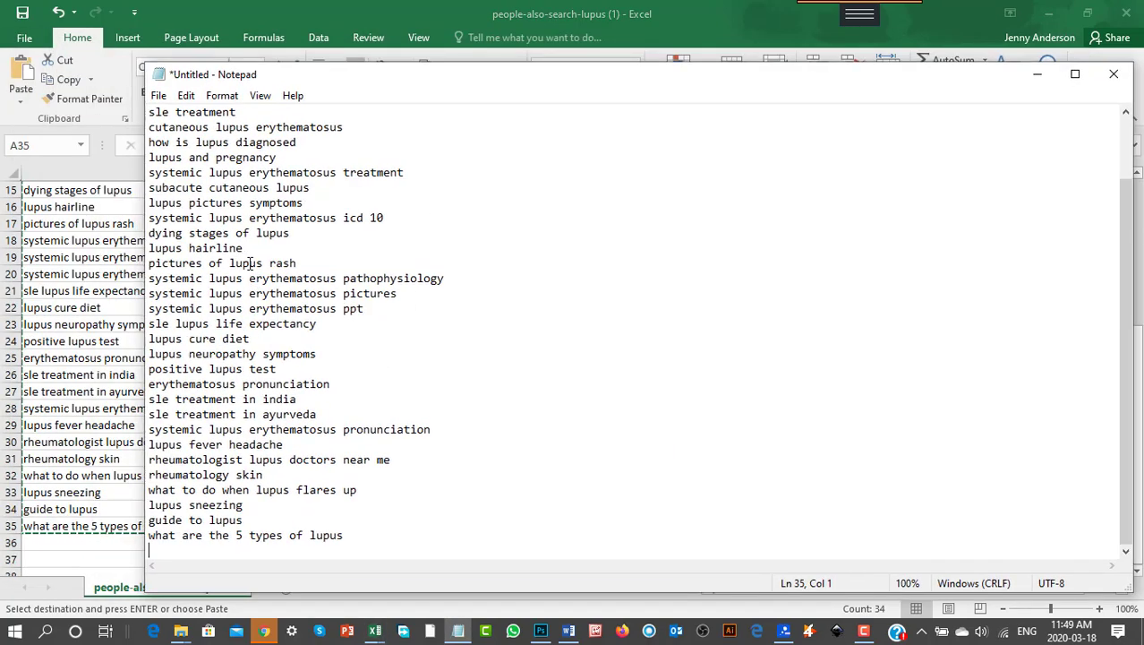
scroll(250, 262, up, 2)
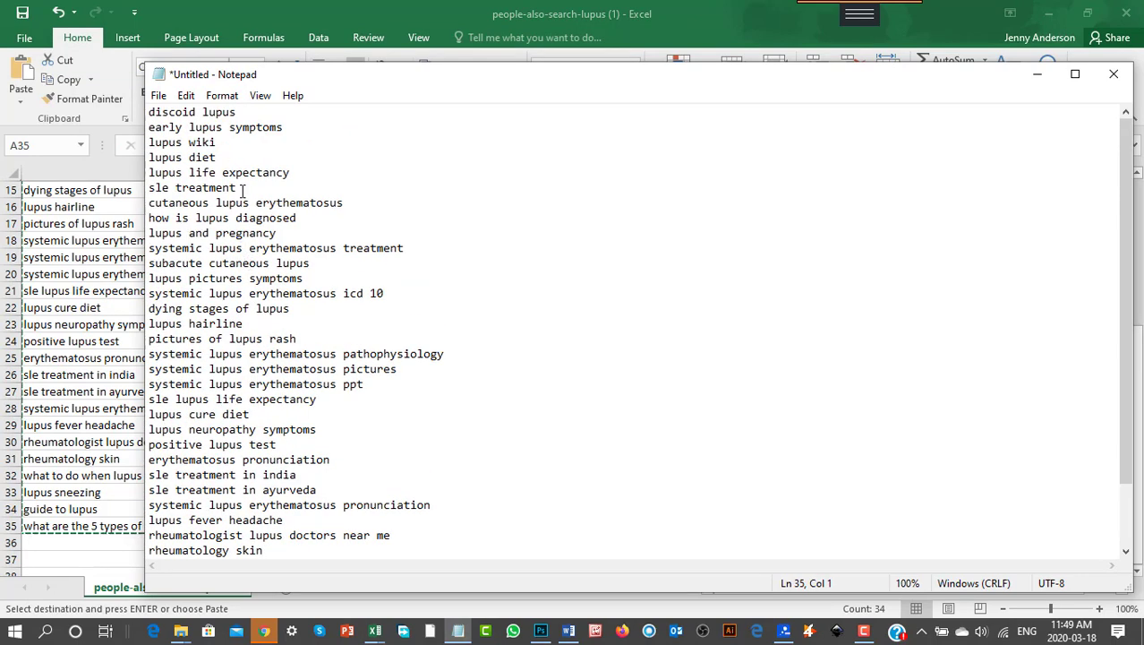
drag(230, 141, 128, 142)
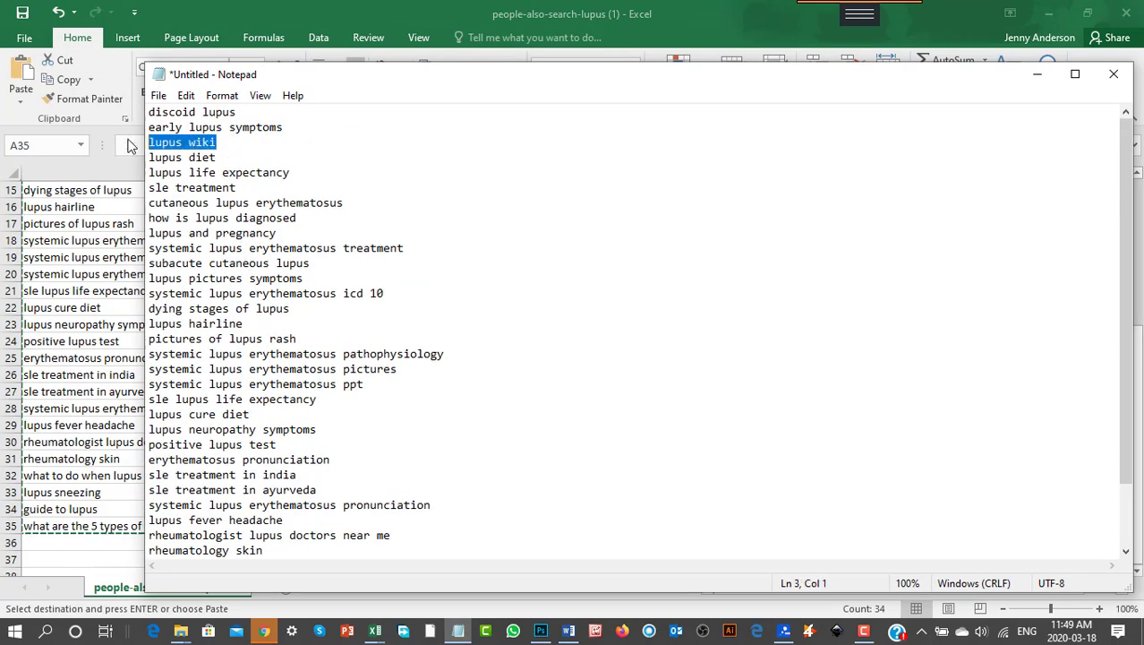
key(Delete)
key(BackSpace)
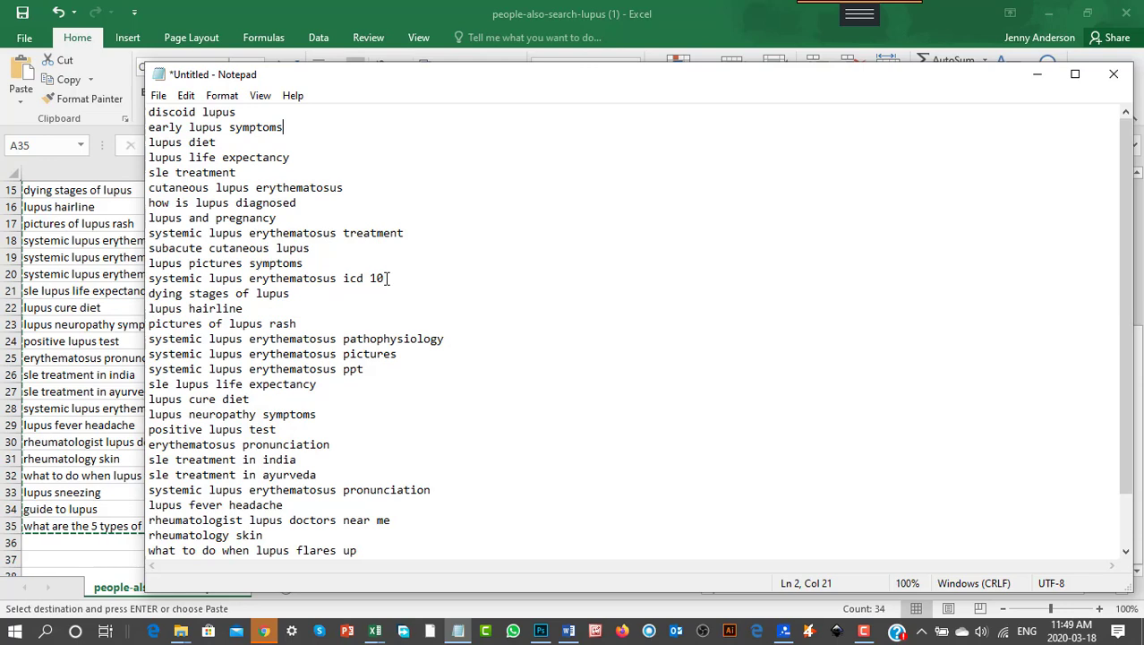
Check the "systemic lupus erythematosus icd 10" line in Notepad and return to the start of the Excel keyword sheet
drag(386, 279, 123, 281)
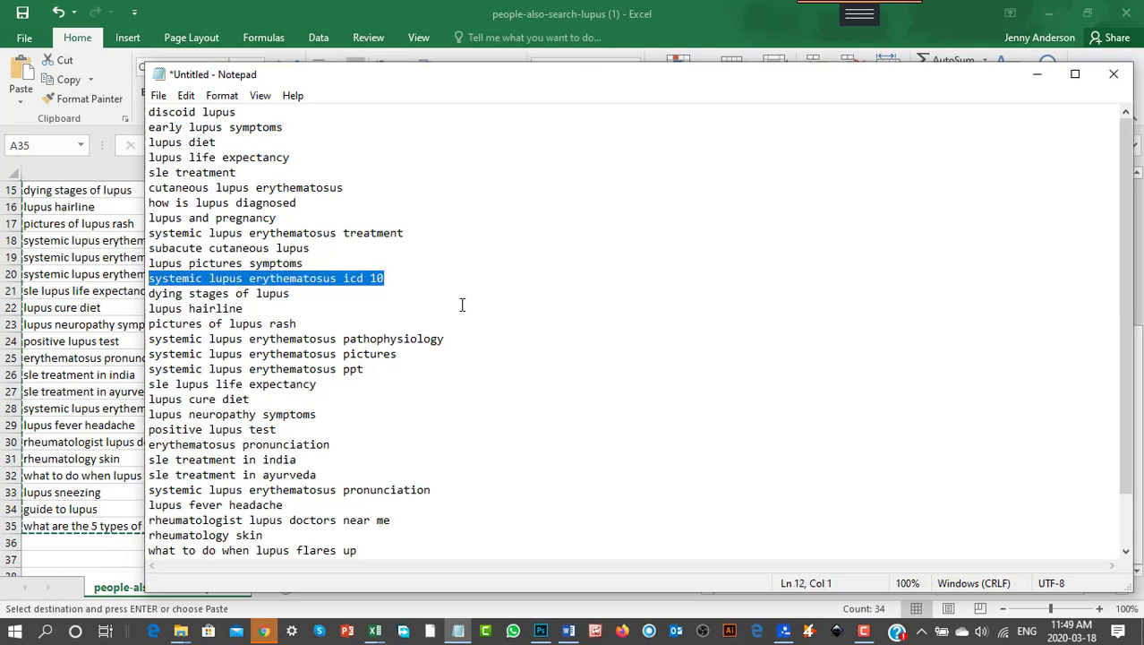
click(504, 274)
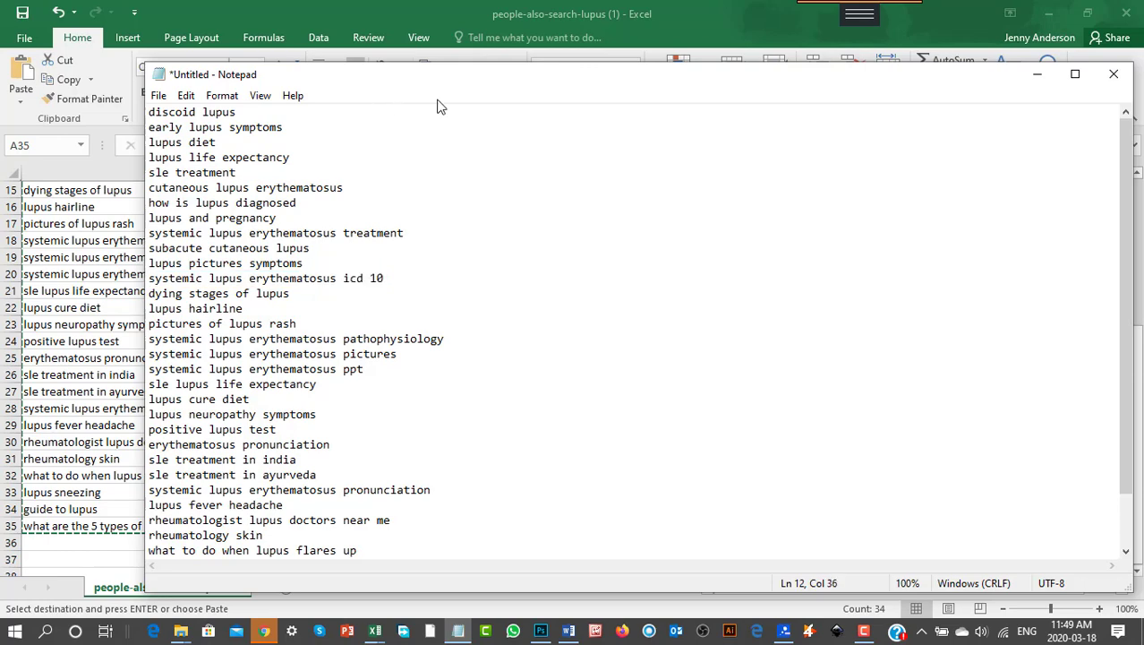
drag(421, 76, 224, 524)
key(alt+Tab)
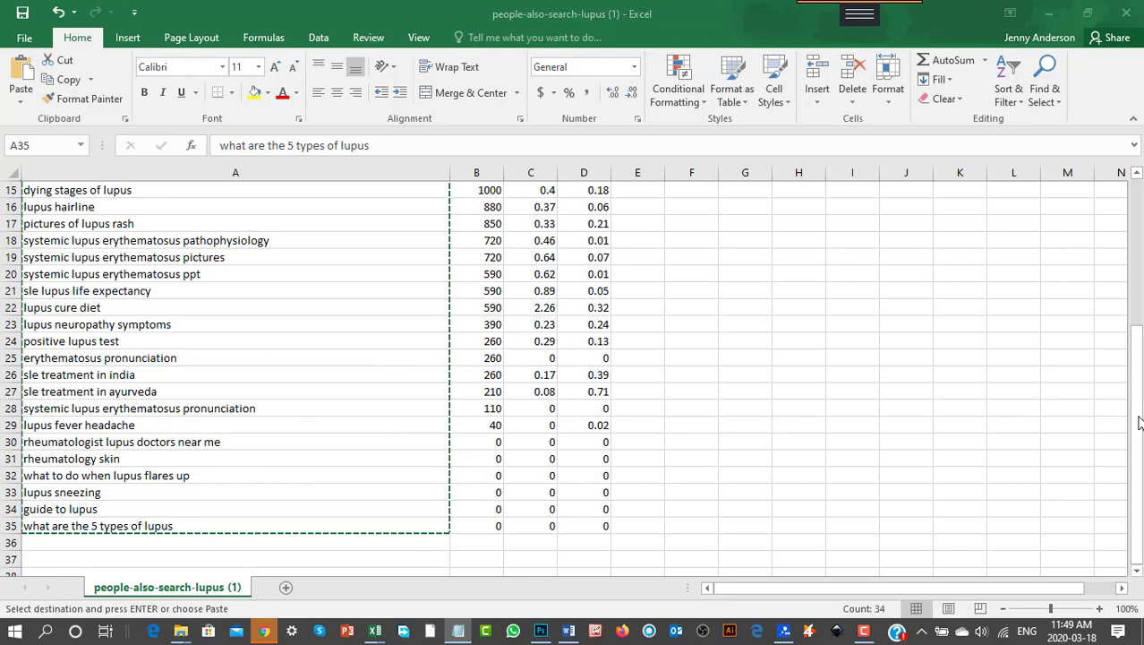
scroll(631, 347, up, 5)
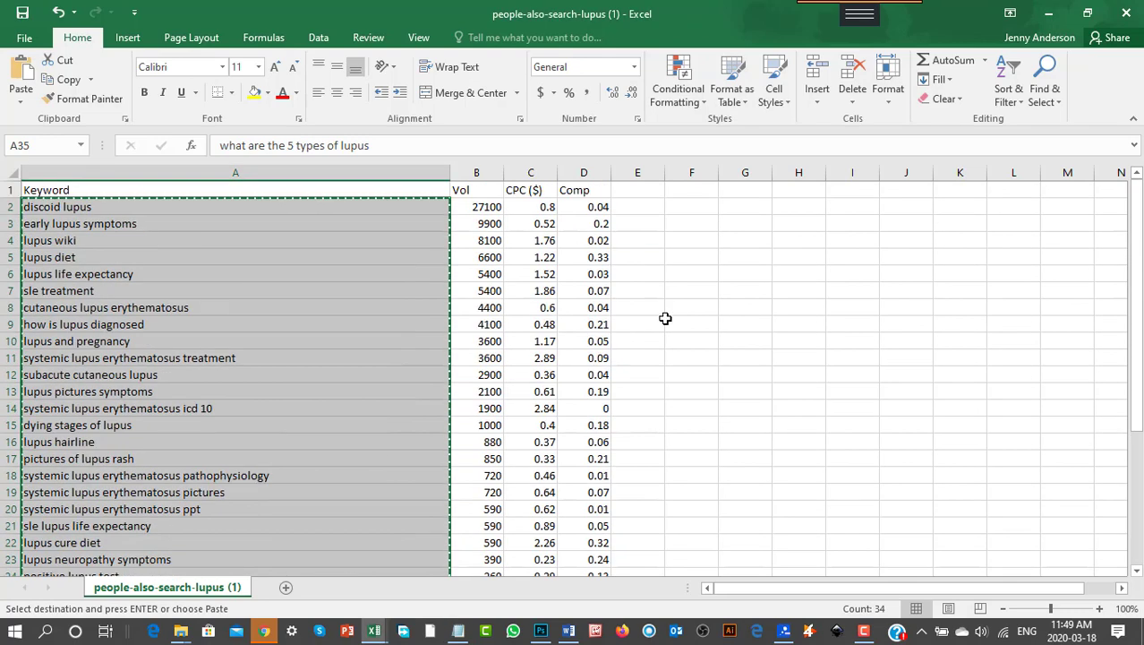
Check the "systemic lupus erythematosus icd 10" row in Excel, reposition the Notepad keyword list, and review it to the end
click(340, 389)
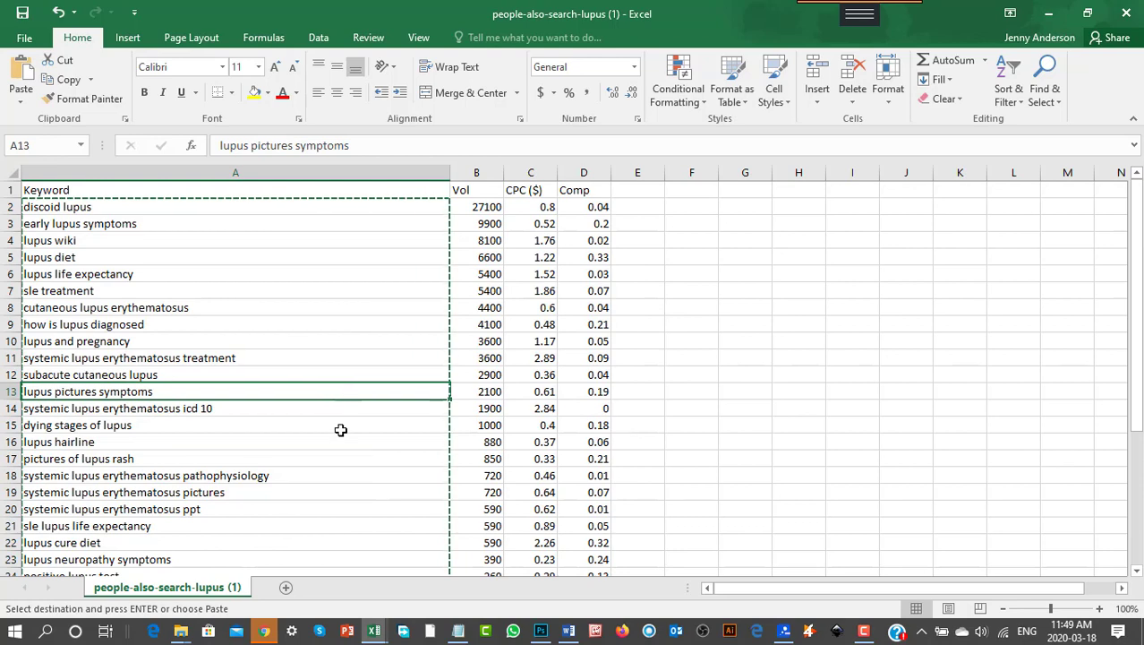
click(489, 408)
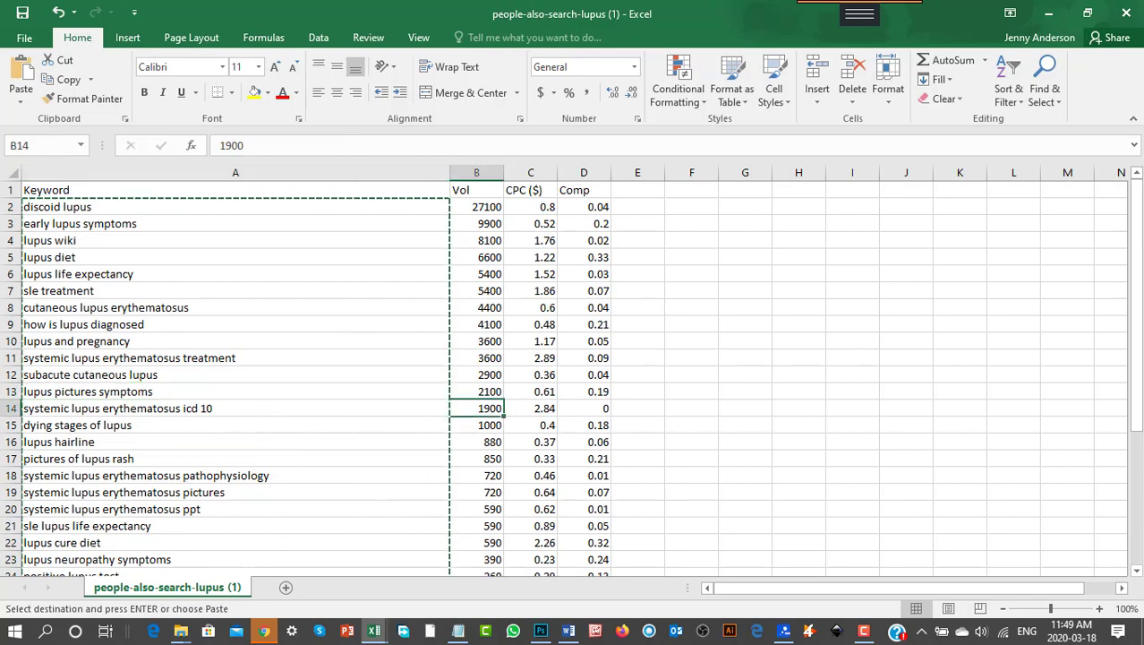
key(alt+Tab)
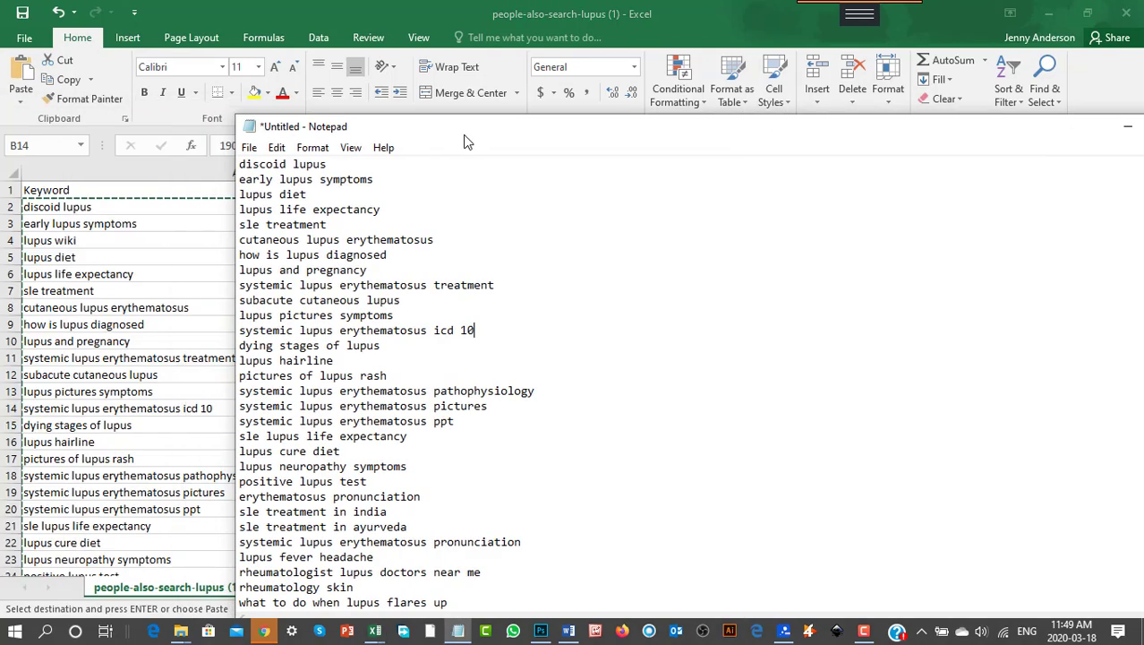
drag(466, 142, 436, 87)
scroll(417, 396, down, 2)
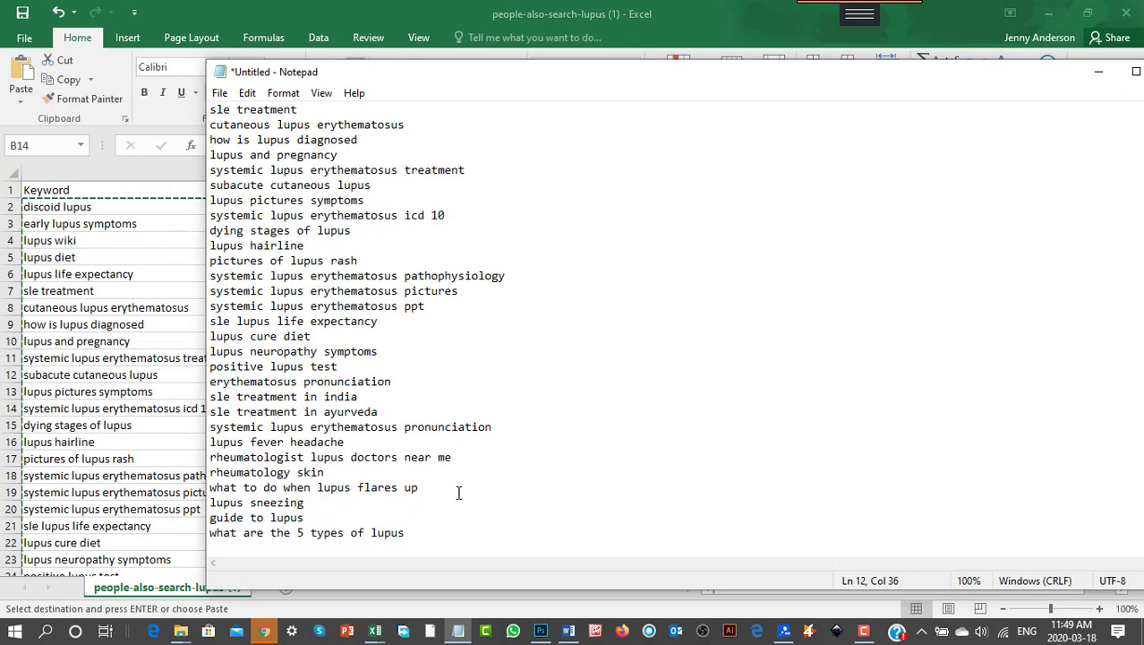
Switch back to Excel and close the people-also-search-lupus workbook without saving changes
key(alt+Tab)
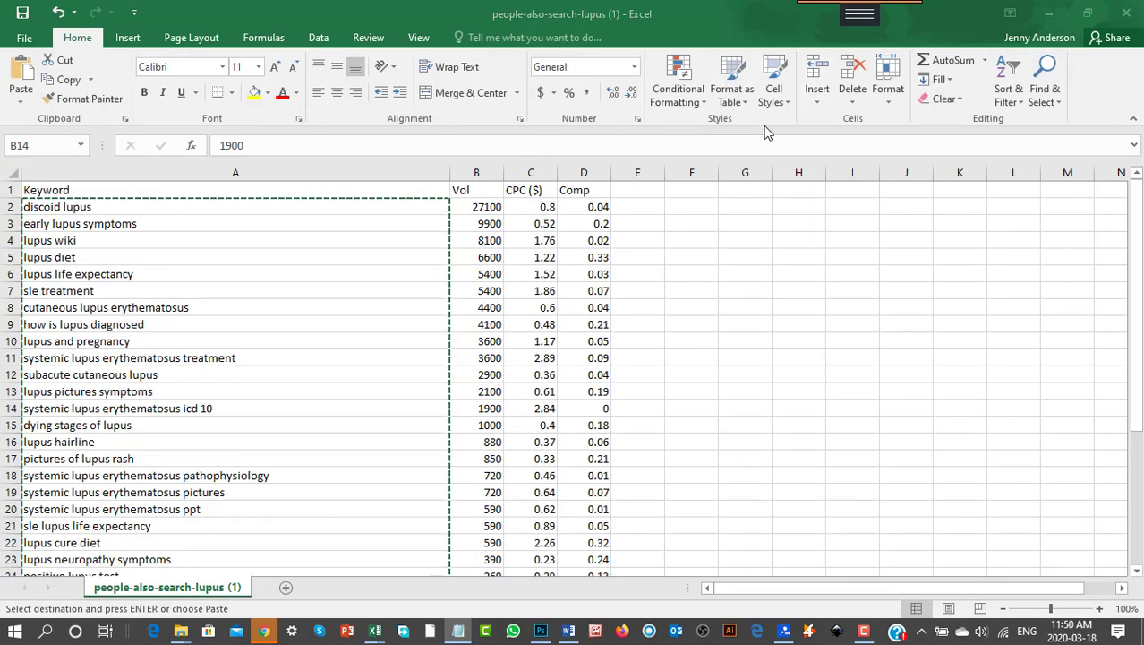
click(1125, 15)
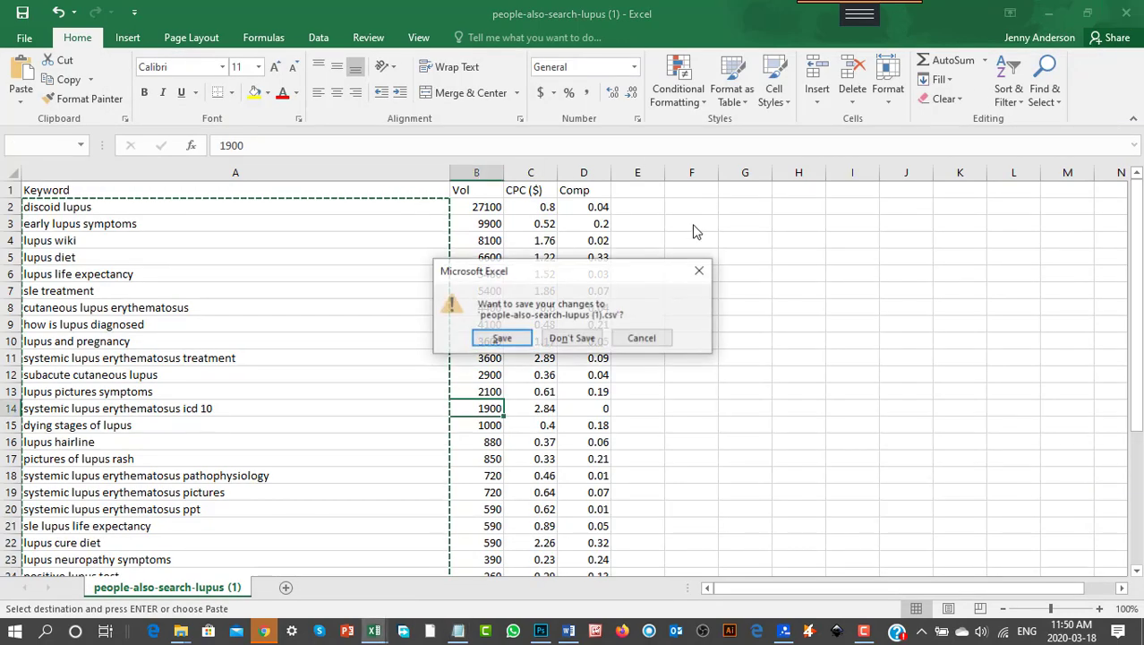
click(569, 339)
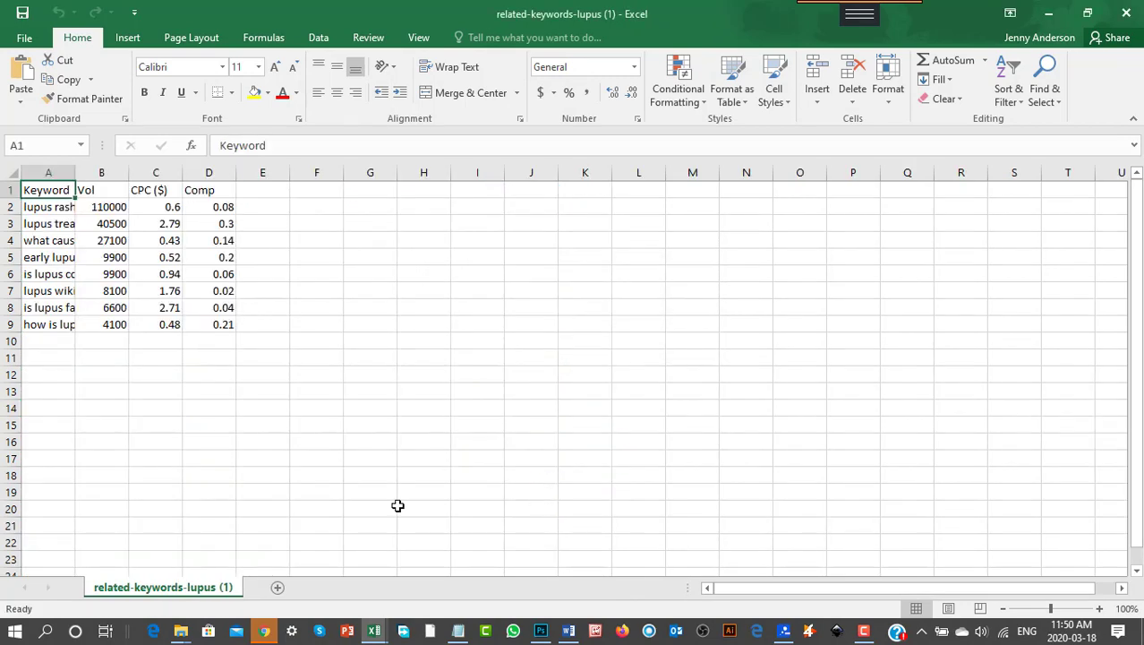
Widen the Keyword column of the related-keywords-lupus sheet so the full keywords are readable, and look through its last entries
drag(71, 174, 479, 176)
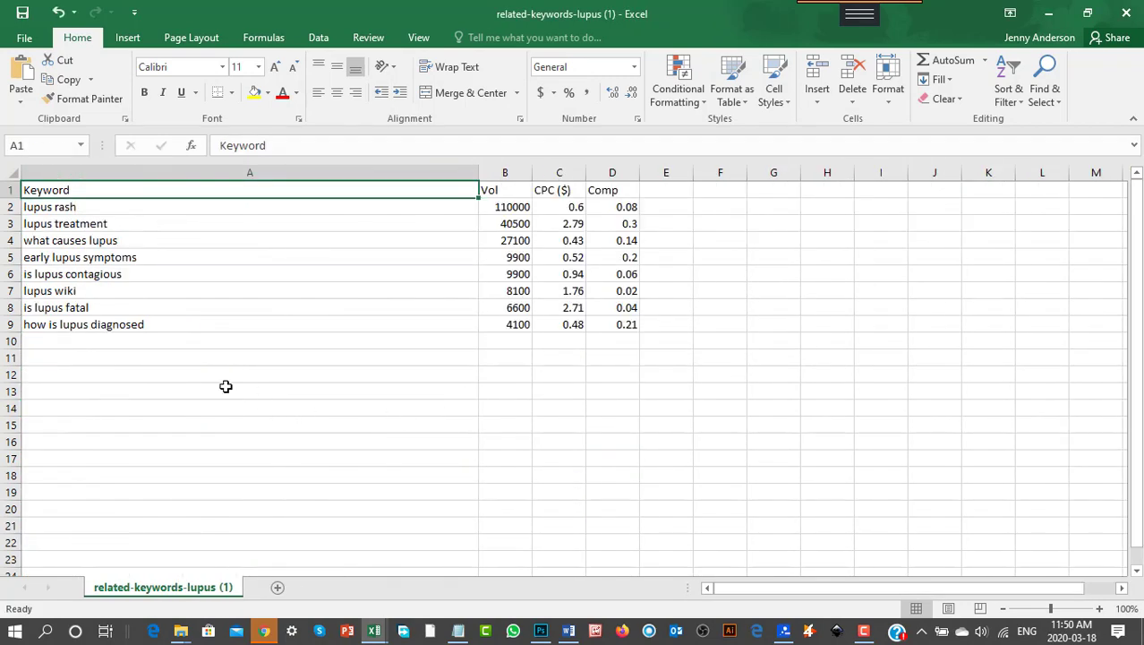
click(80, 292)
click(184, 326)
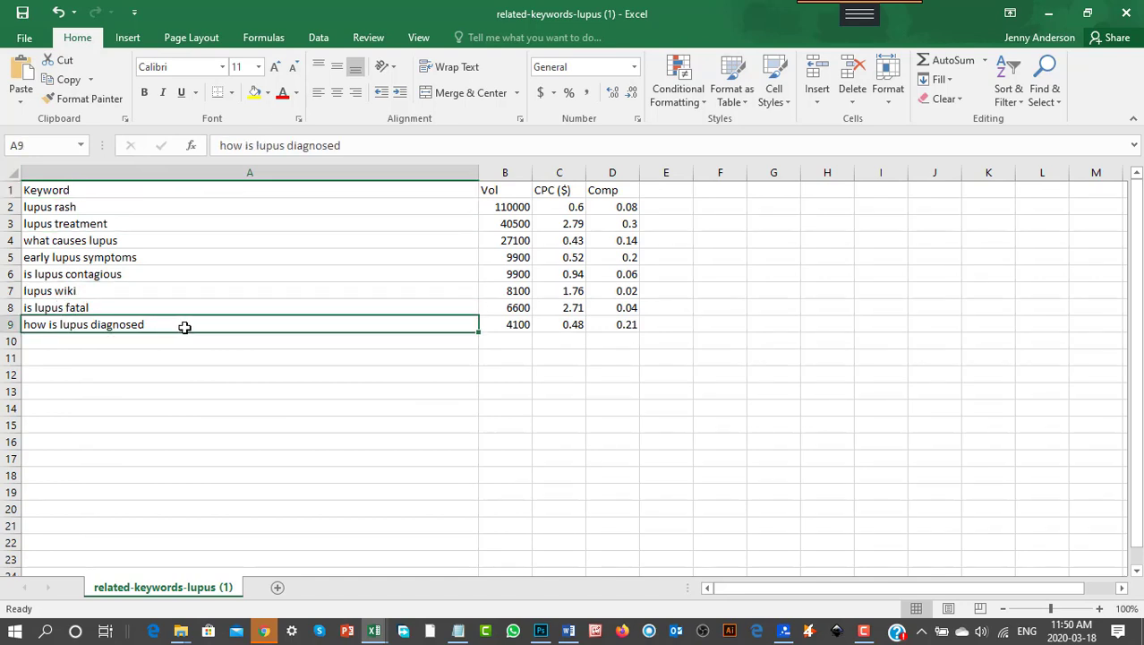
Copy the related keywords in column A, from "lupus rash" through "how is lupus diagnosed"
drag(176, 332, 115, 224)
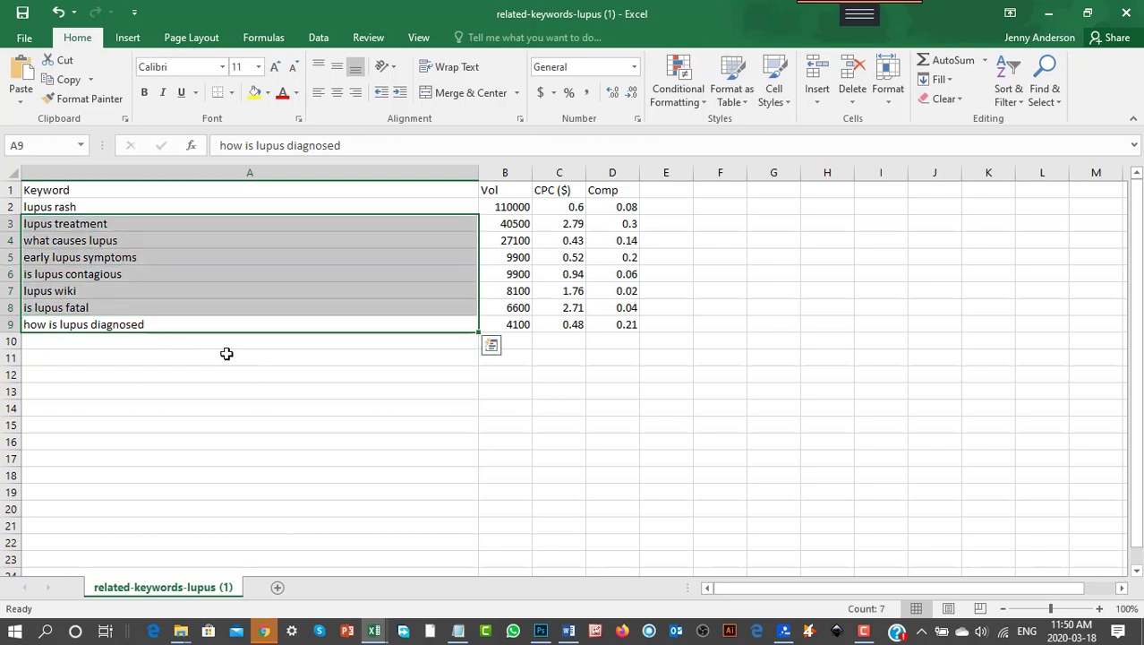
click(222, 356)
drag(193, 341, 123, 211)
right_click(116, 217)
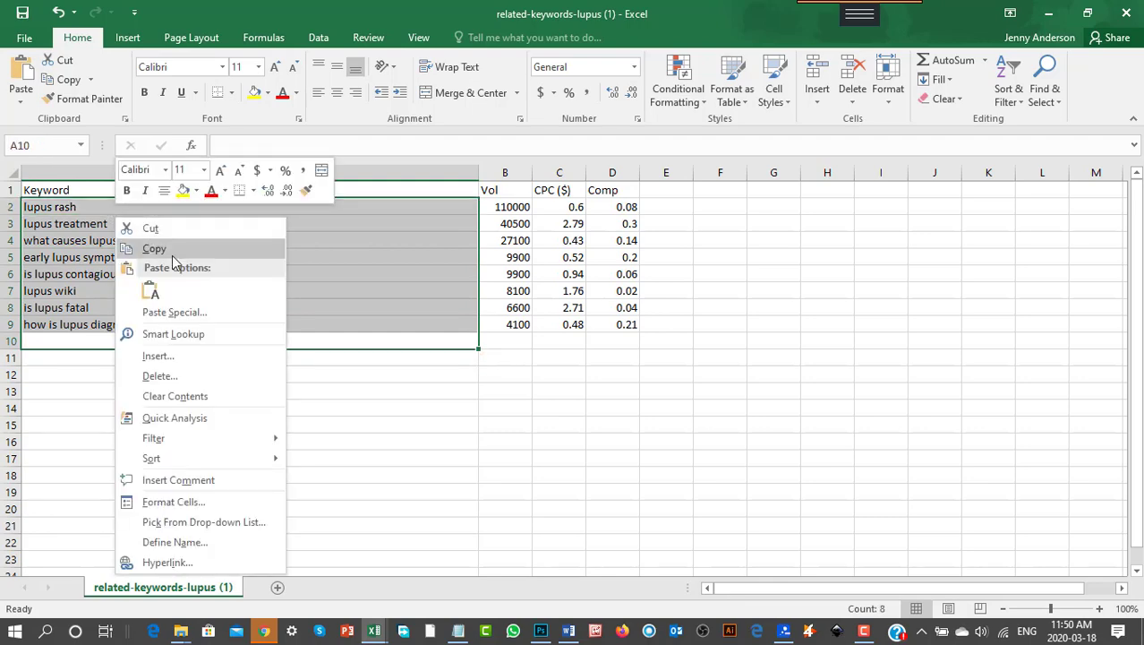
click(154, 248)
Switch to the Notepad keyword list and paste the copied keywords on a new line below "what are the 5 types of lupus"
key(alt+Tab)
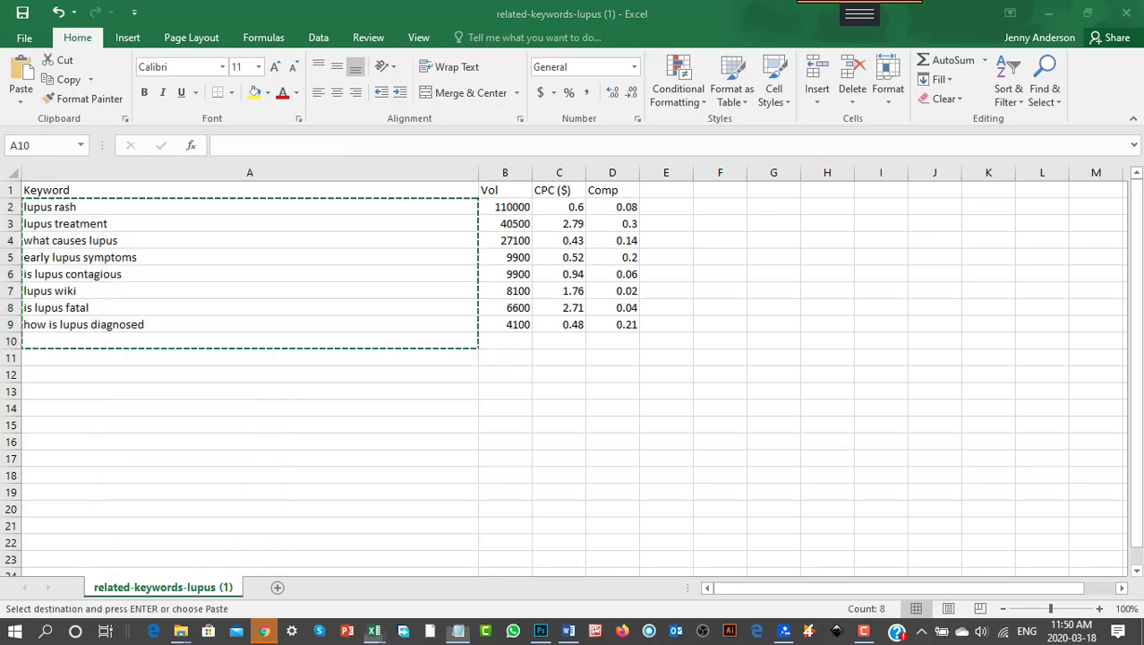
click(391, 527)
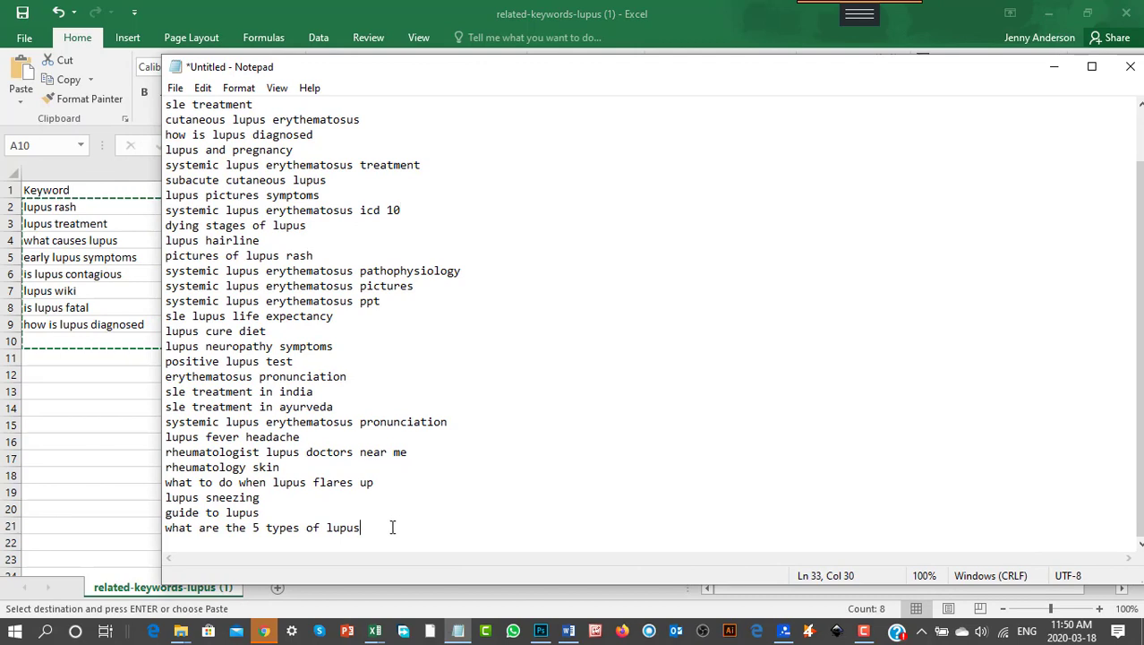
key(Return)
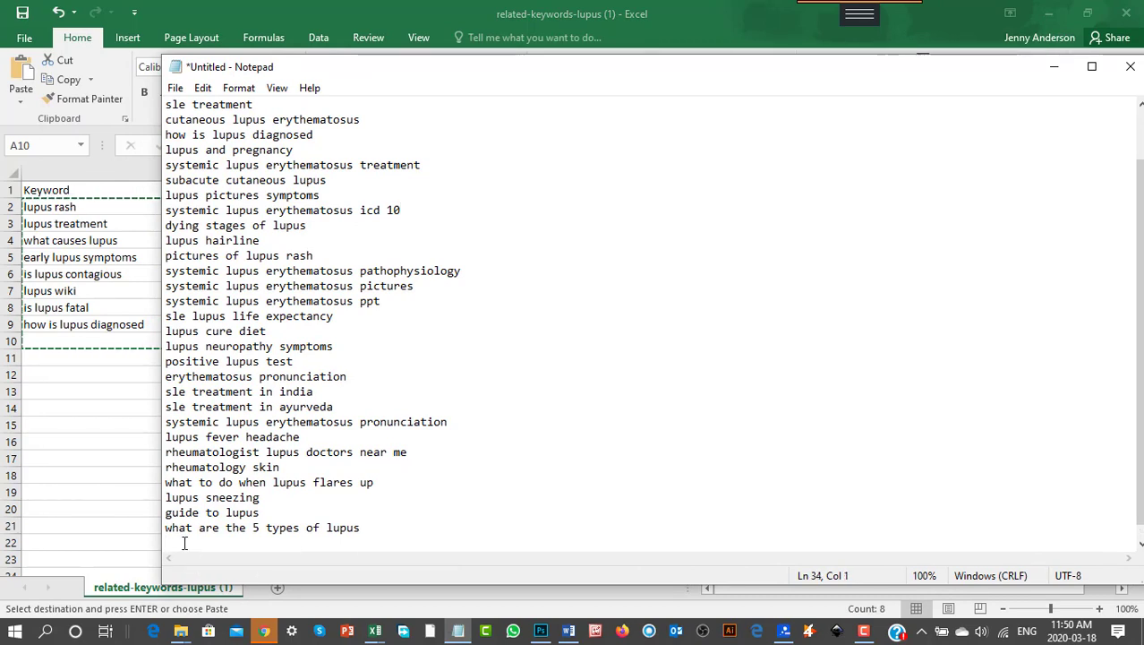
right_click(183, 545)
click(256, 352)
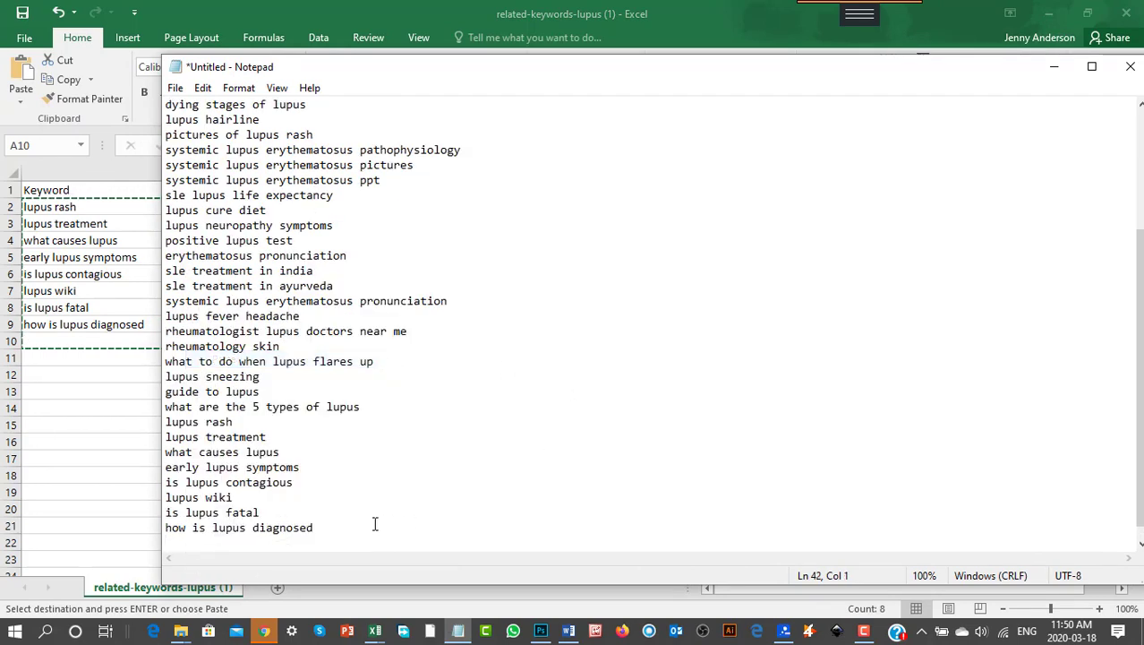
Delete the newly pasted "lupus wiki" line without leaving a blank line, and check the "lupus sneezing" entry
drag(244, 498, 160, 498)
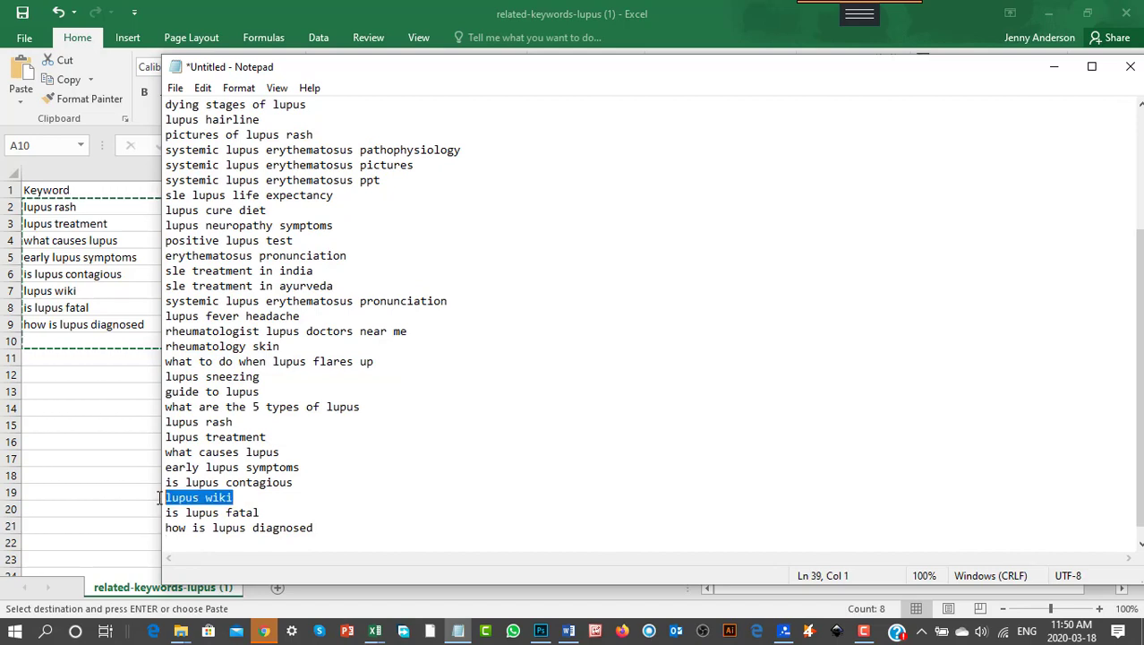
key(Delete)
key(BackSpace)
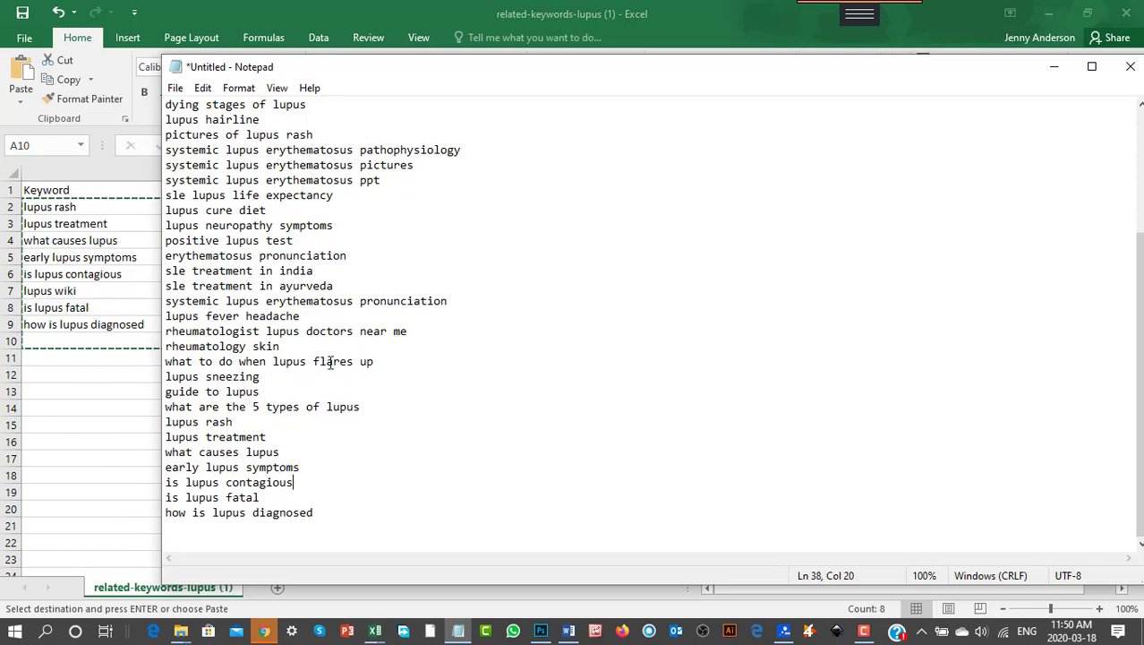
drag(166, 376, 249, 376)
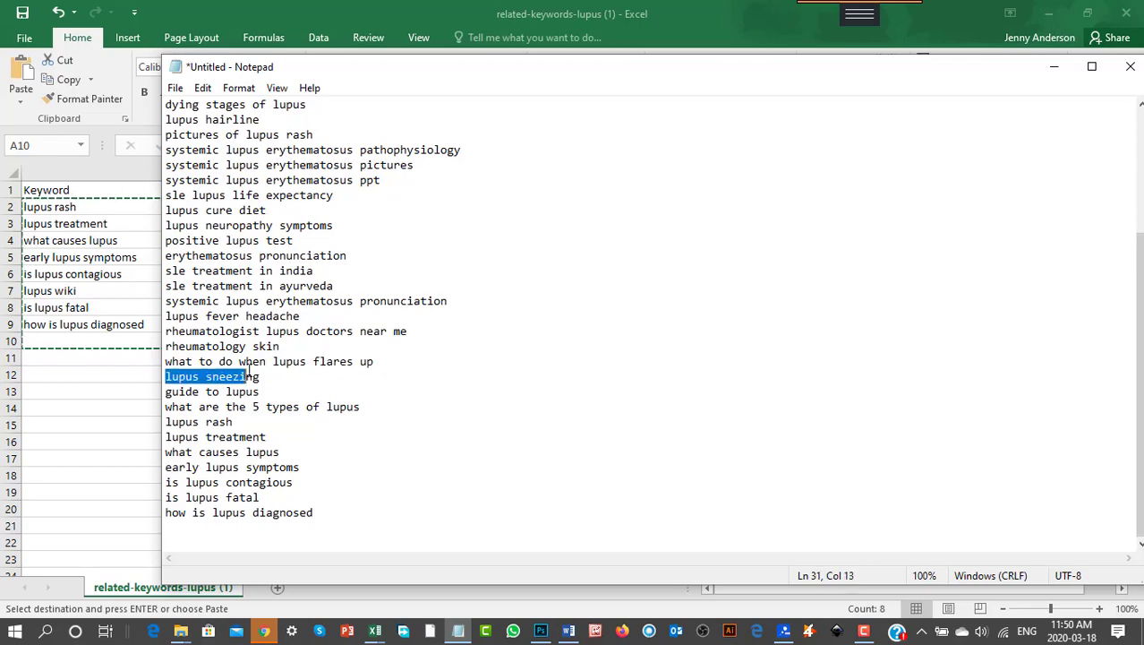
click(802, 276)
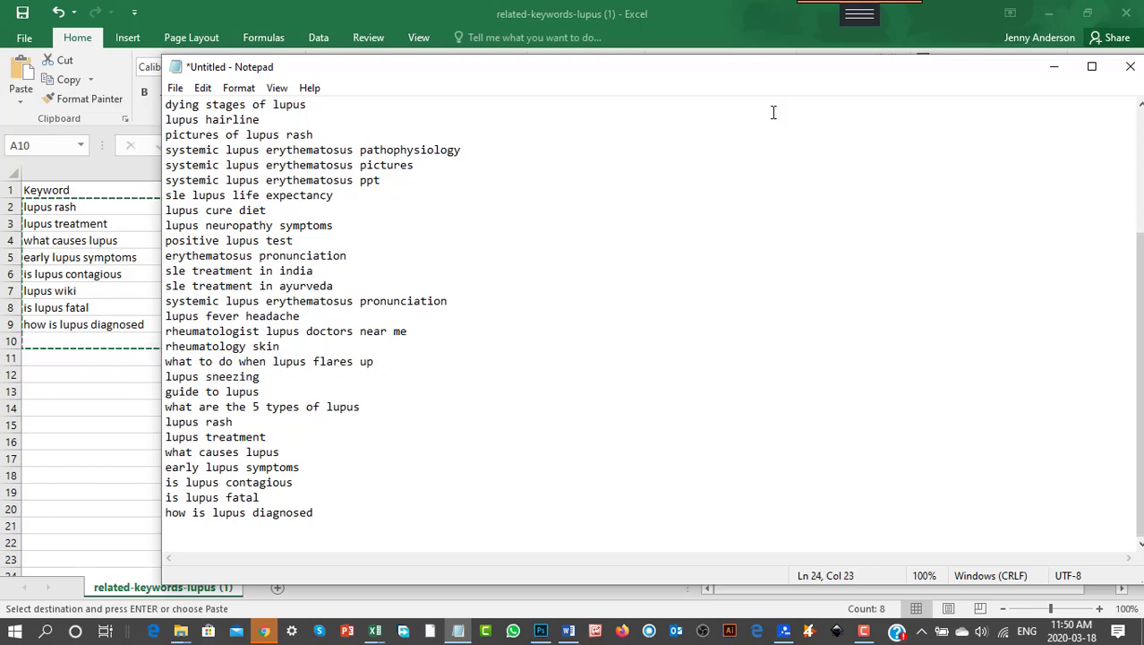
Return to Excel and close the related-keywords-lupus workbook without saving changes
key(alt+Tab)
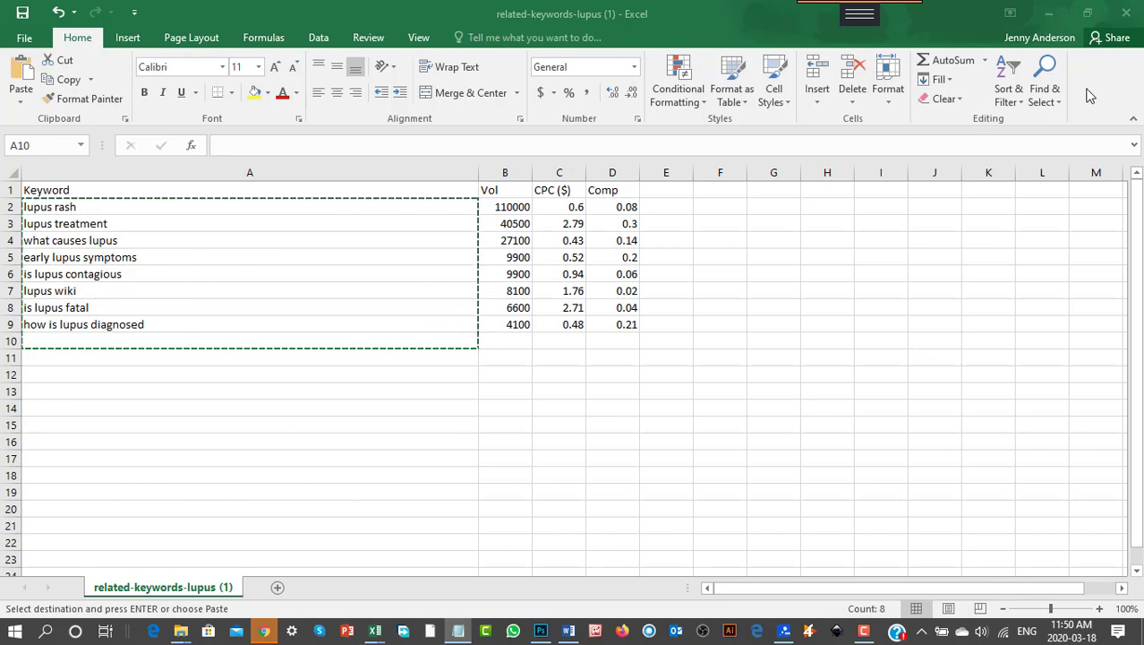
click(1130, 12)
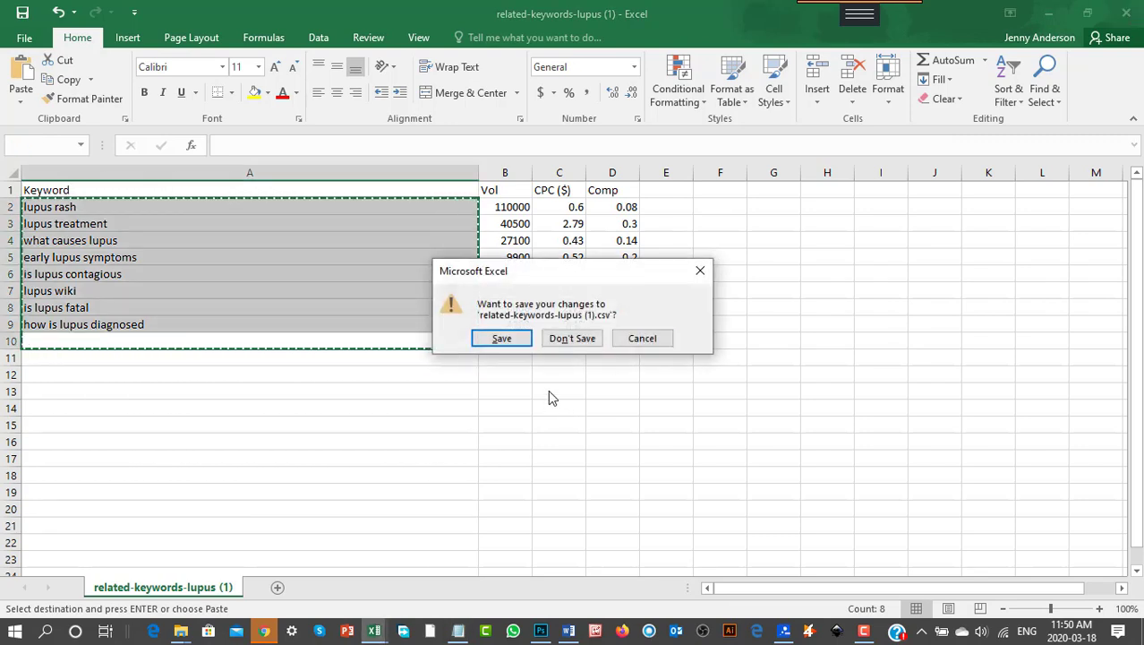
click(578, 342)
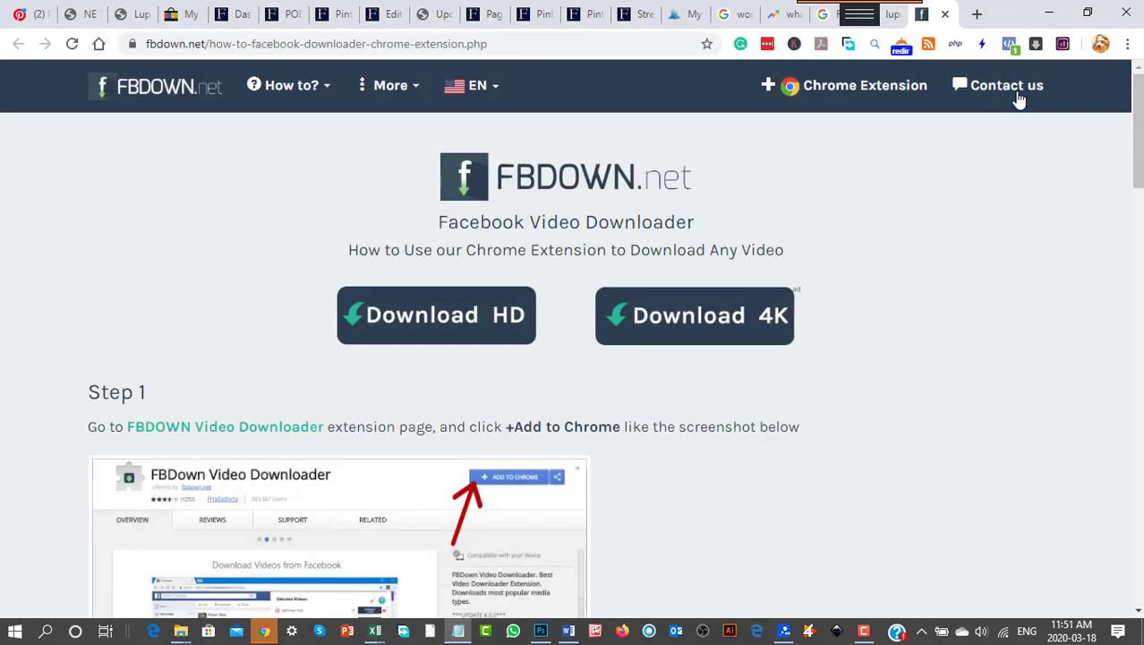
Close the FBDOWN page in the browser, switch to the Manual Silo Builder, and select the Lupus silo
click(944, 14)
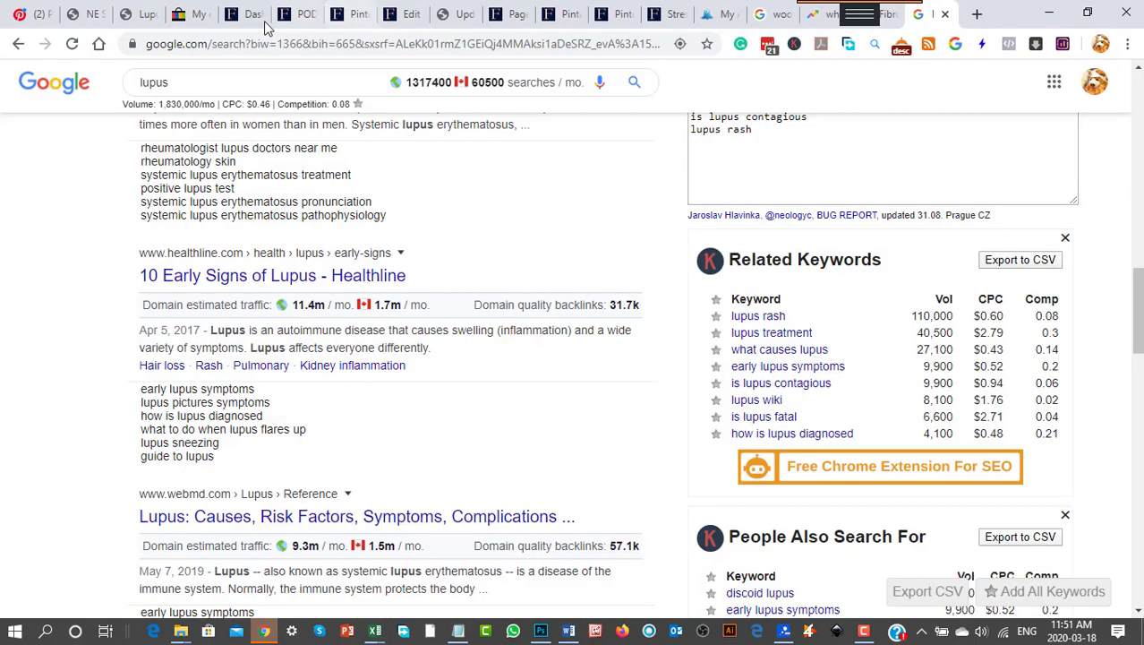
click(88, 14)
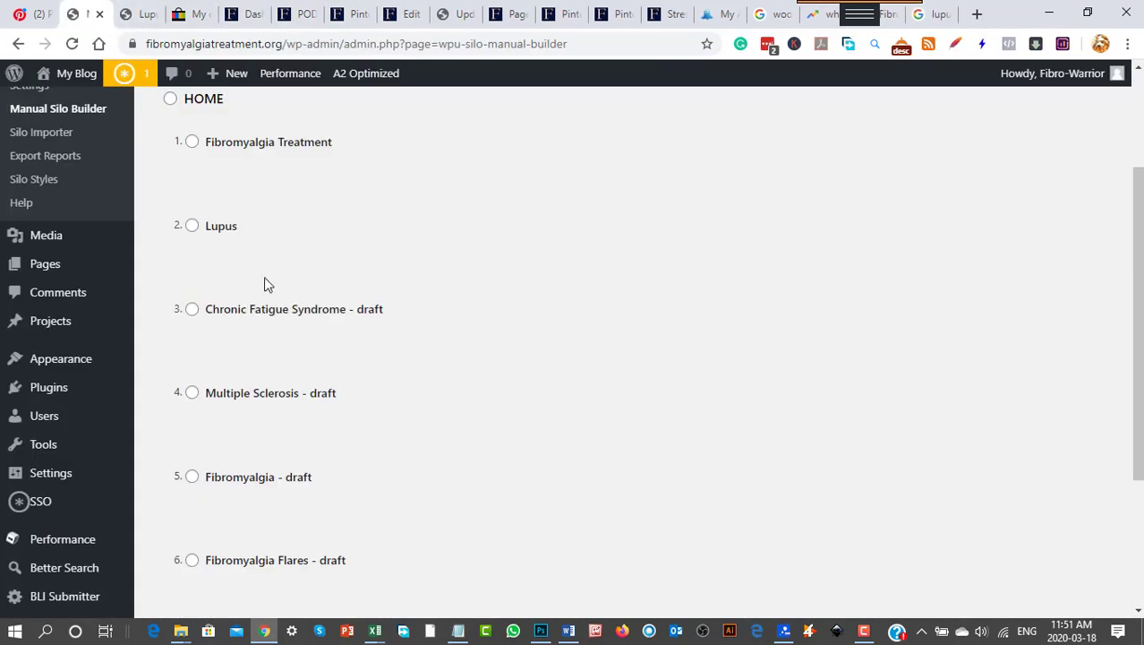
click(192, 226)
scroll(449, 321, down, 3)
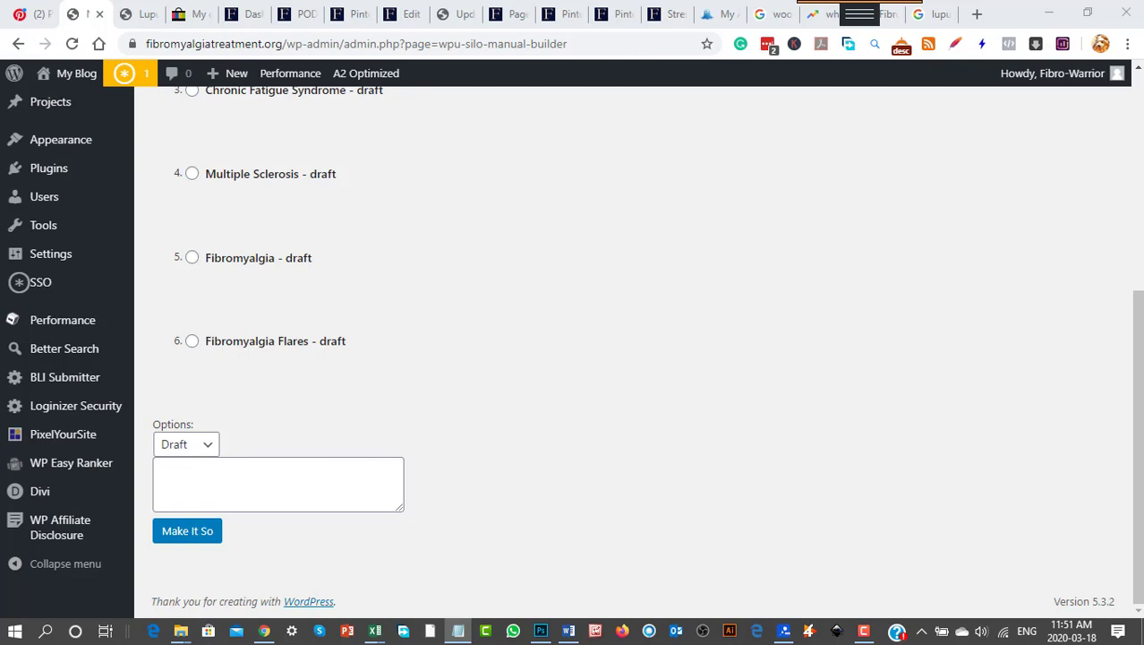
Copy the whole short list of related lupus keywords from the other untitled Notepad document and return to the silo builder
key(alt+Tab)
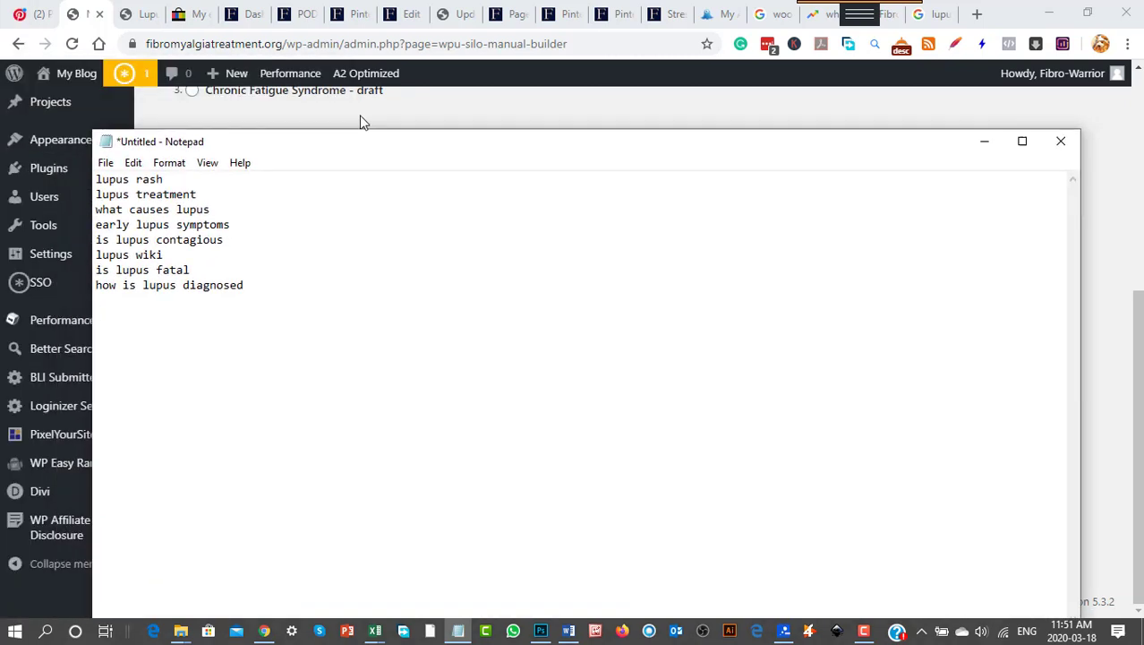
drag(315, 244, 147, 119)
right_click(223, 173)
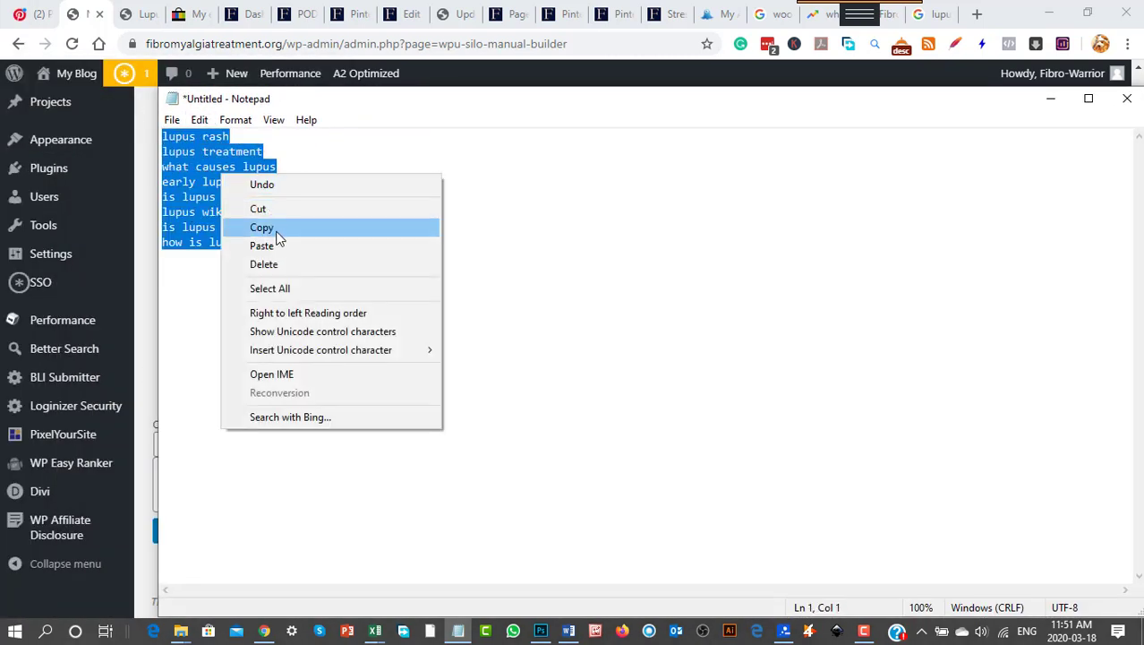
click(277, 228)
drag(604, 116, 0, 116)
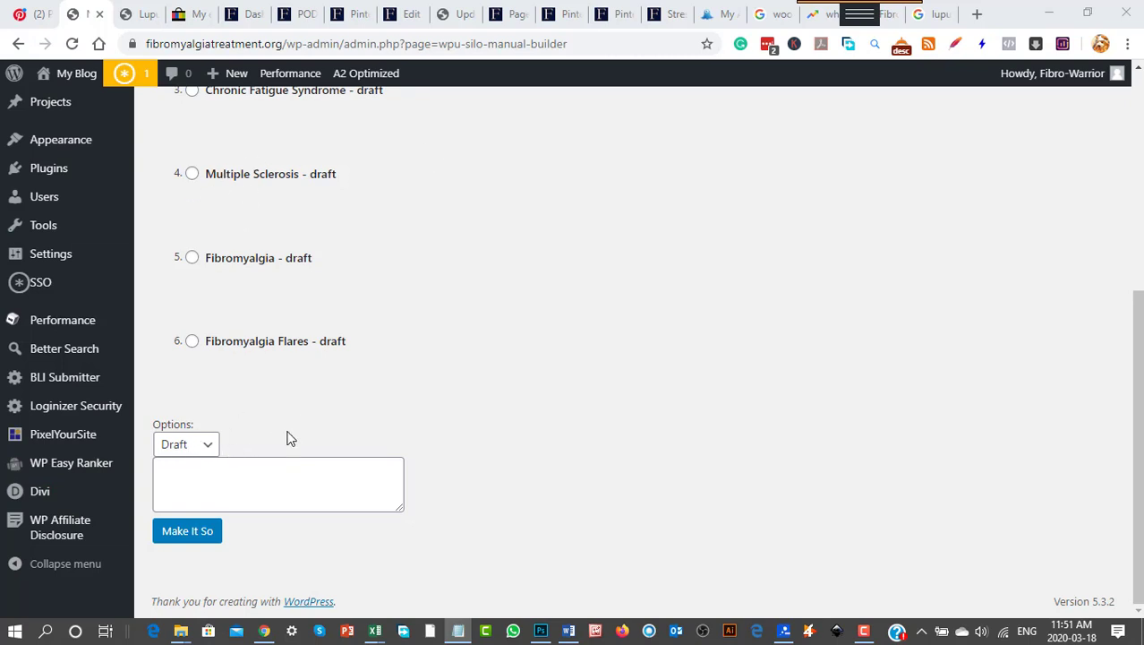
Check that the Lupus silo is selected, paste the copied keywords into the silo builder, and add them as drafts
scroll(269, 260, up, 3)
click(191, 341)
scroll(524, 336, down, 1)
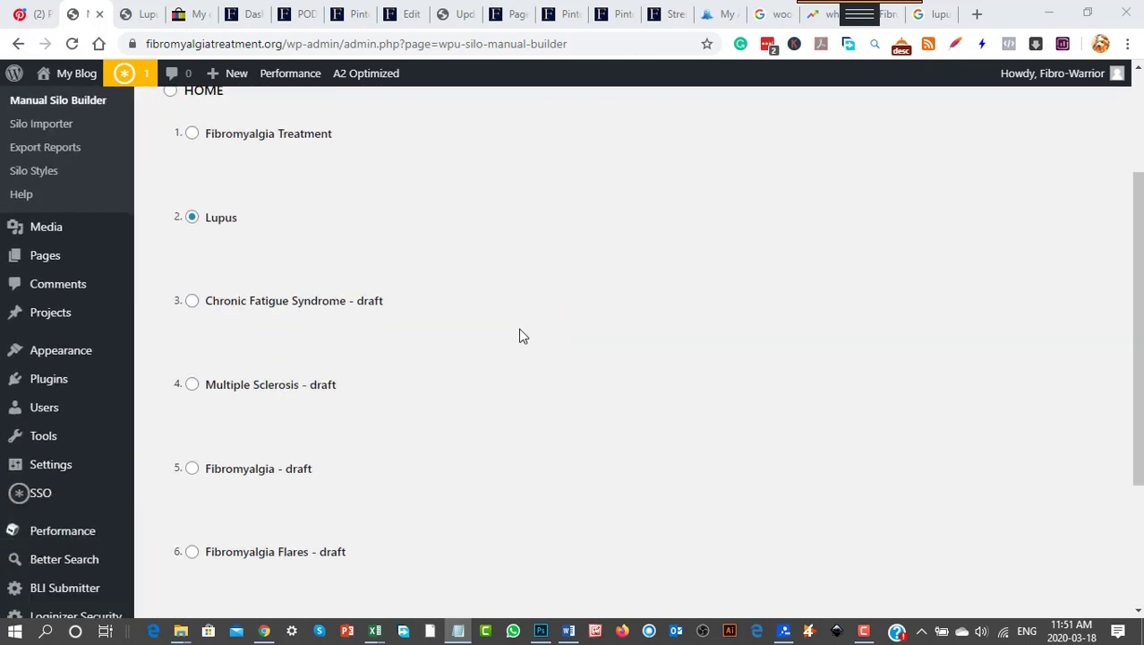
scroll(524, 336, down, 3)
right_click(183, 478)
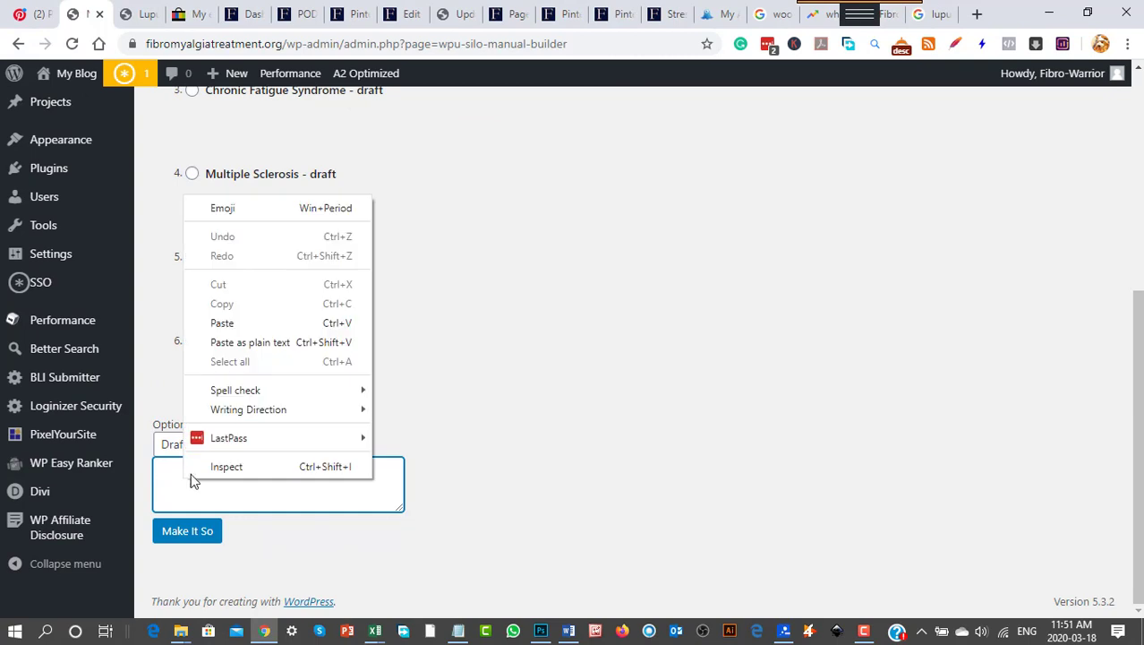
click(219, 321)
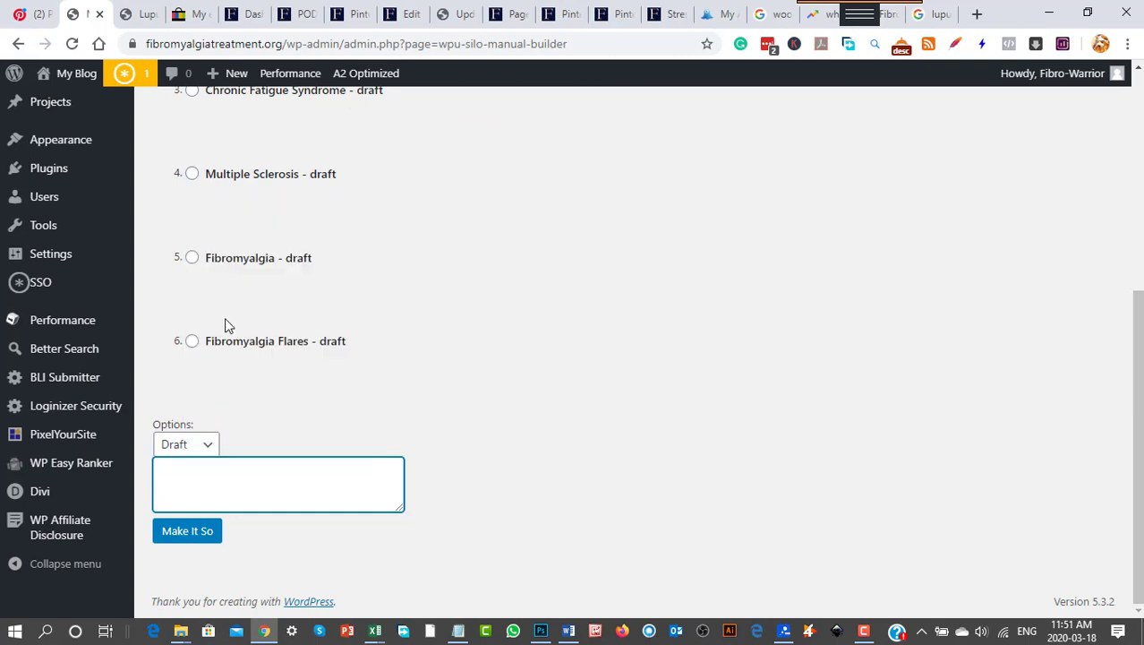
click(184, 539)
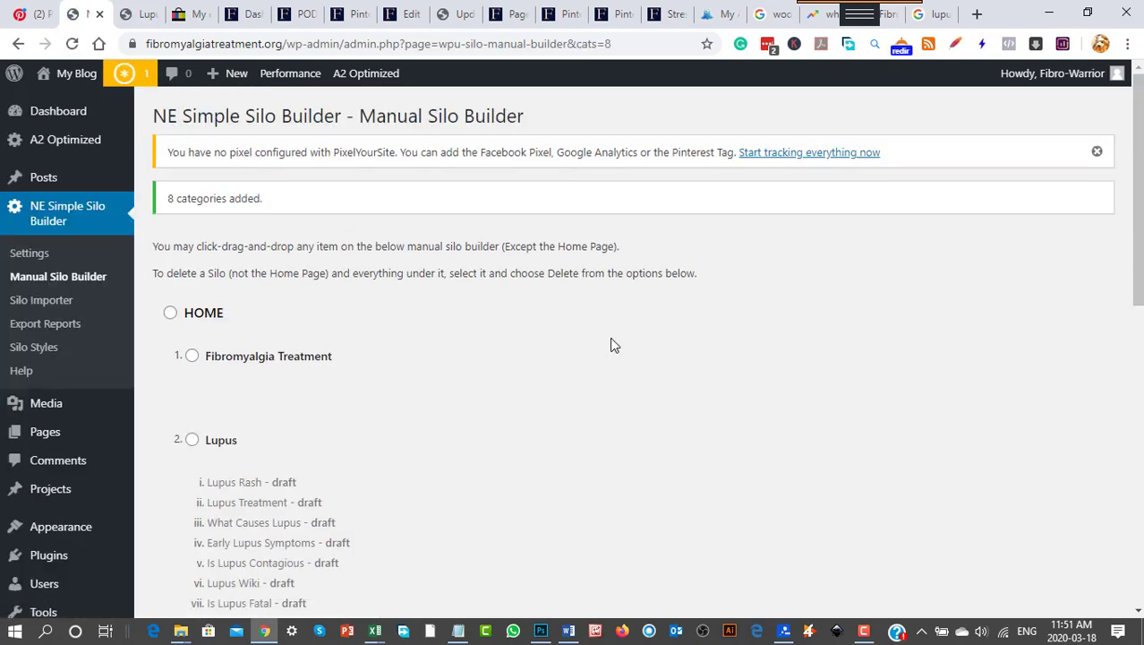
Examine the entries listed under the silos, from Lupus down to Fibromyalgia Flares
scroll(549, 350, down, 3)
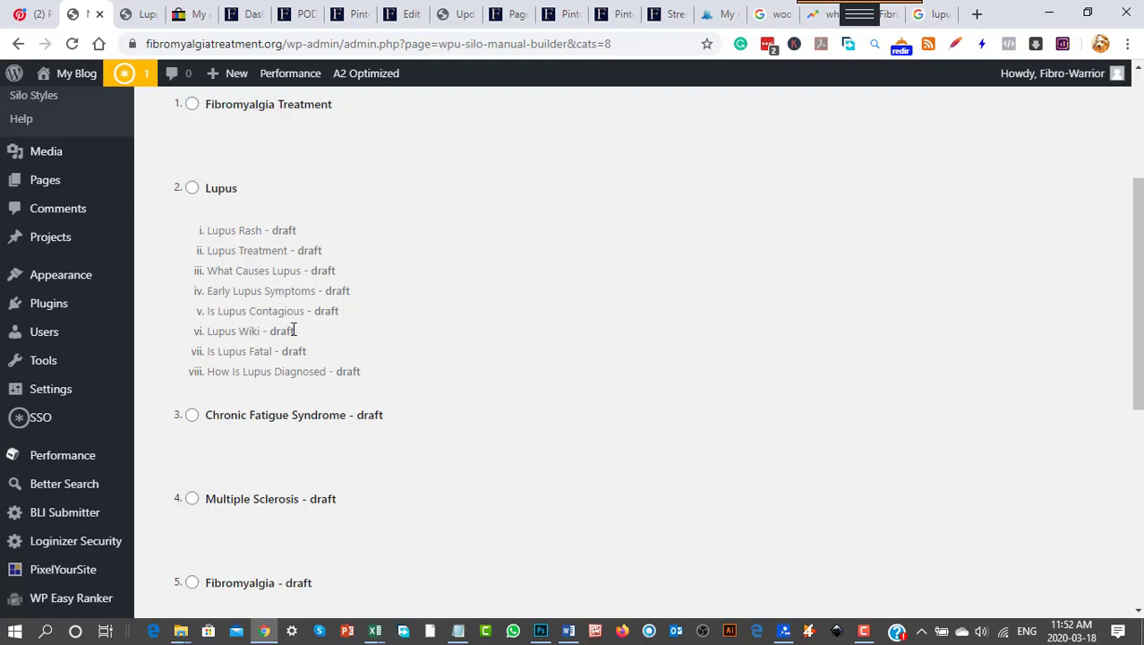
key(alt+Tab)
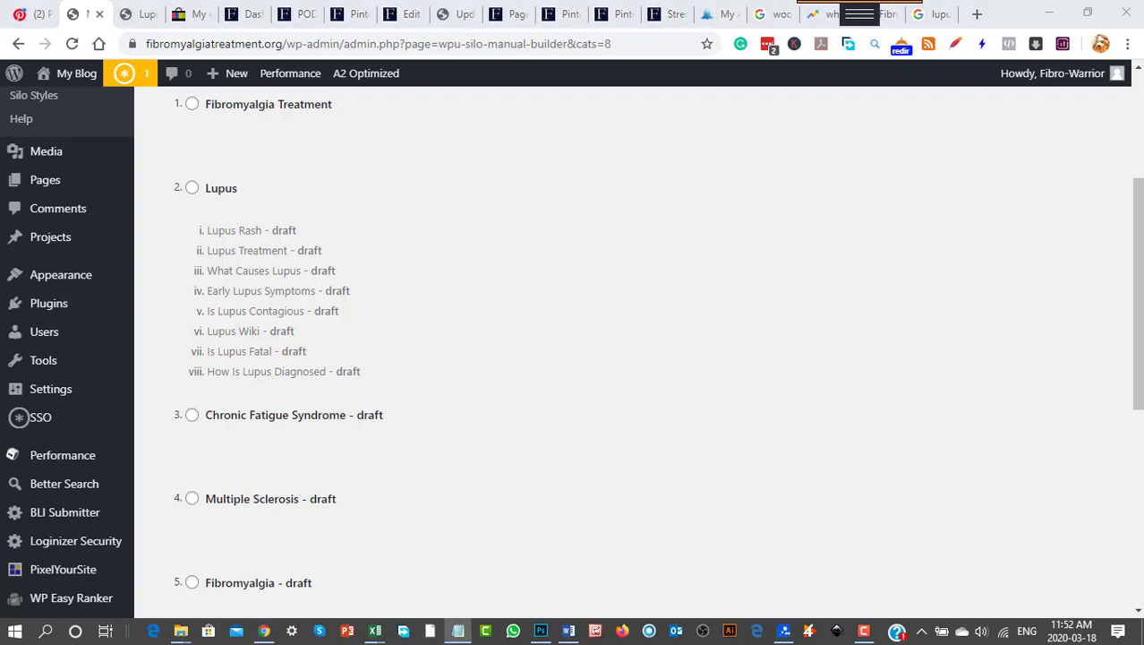
scroll(500, 446, down, 5)
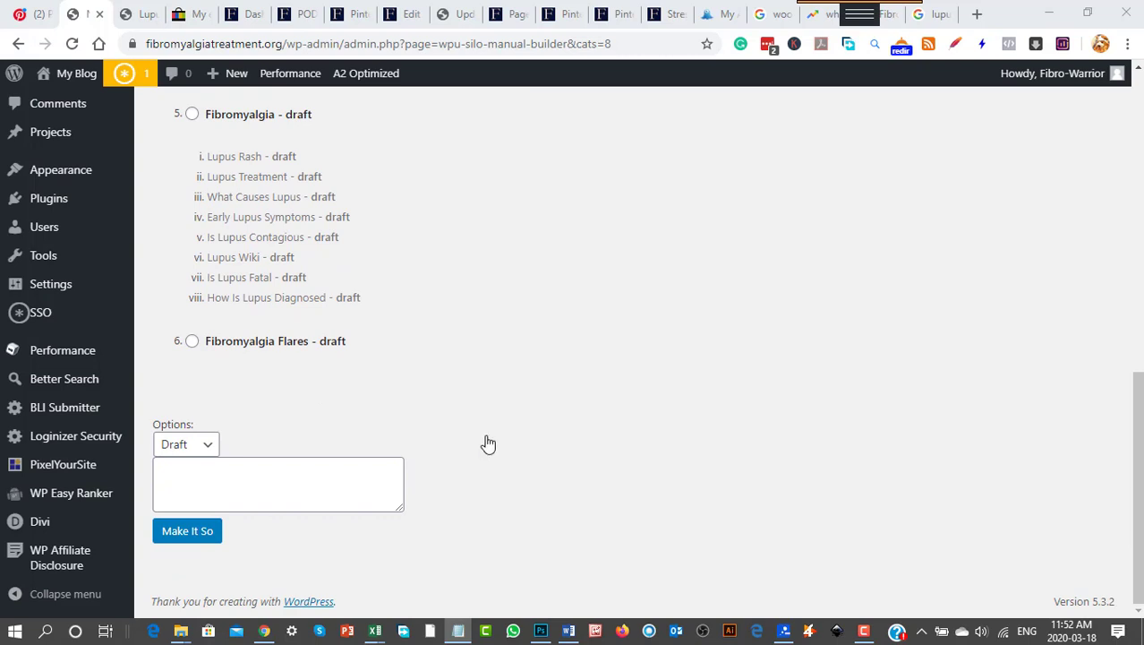
Open the list of all posts and move the Lupus Wiki draft post to the trash
scroll(488, 444, up, 1)
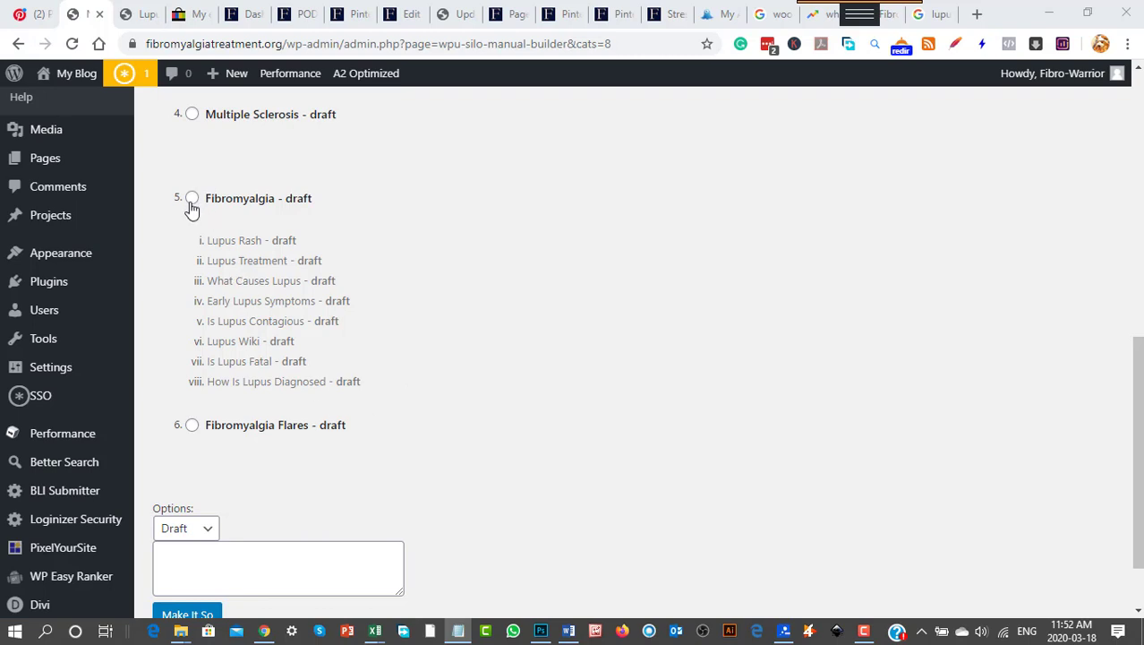
scroll(437, 324, down, 1)
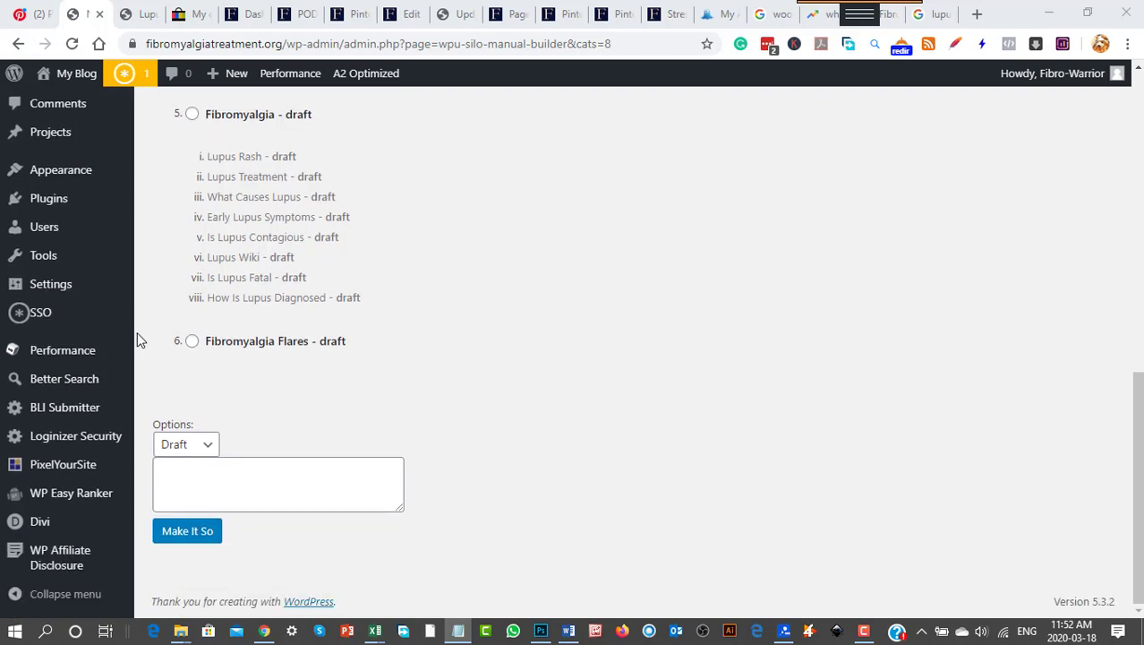
scroll(141, 335, up, 4)
scroll(112, 326, up, 2)
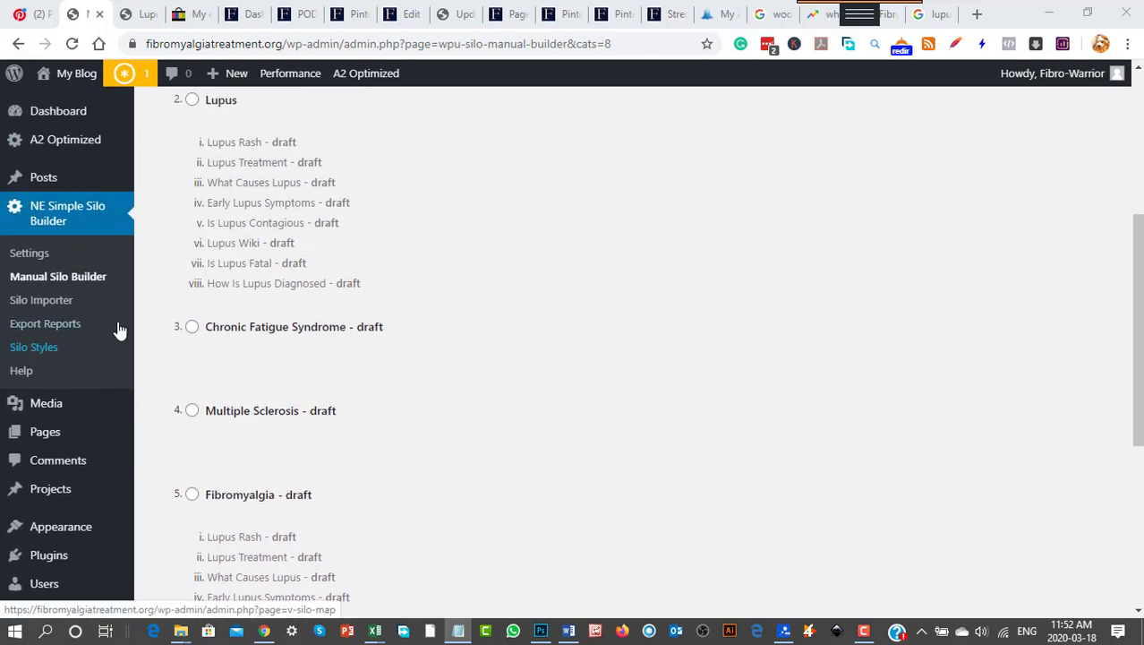
mouse_move(41, 182)
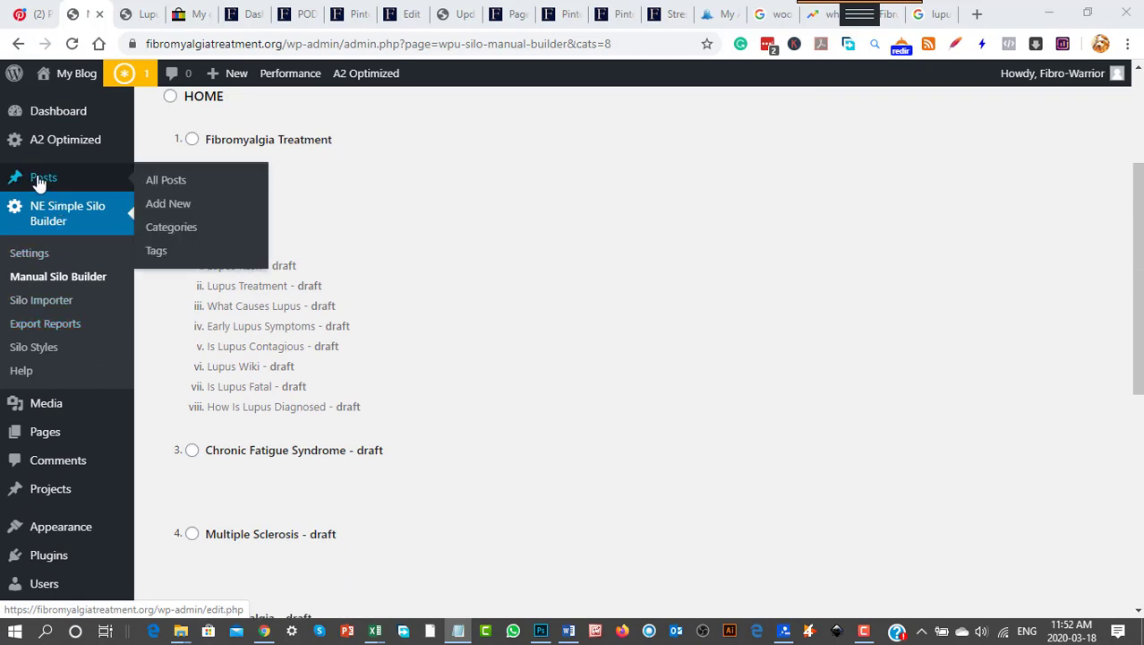
click(178, 185)
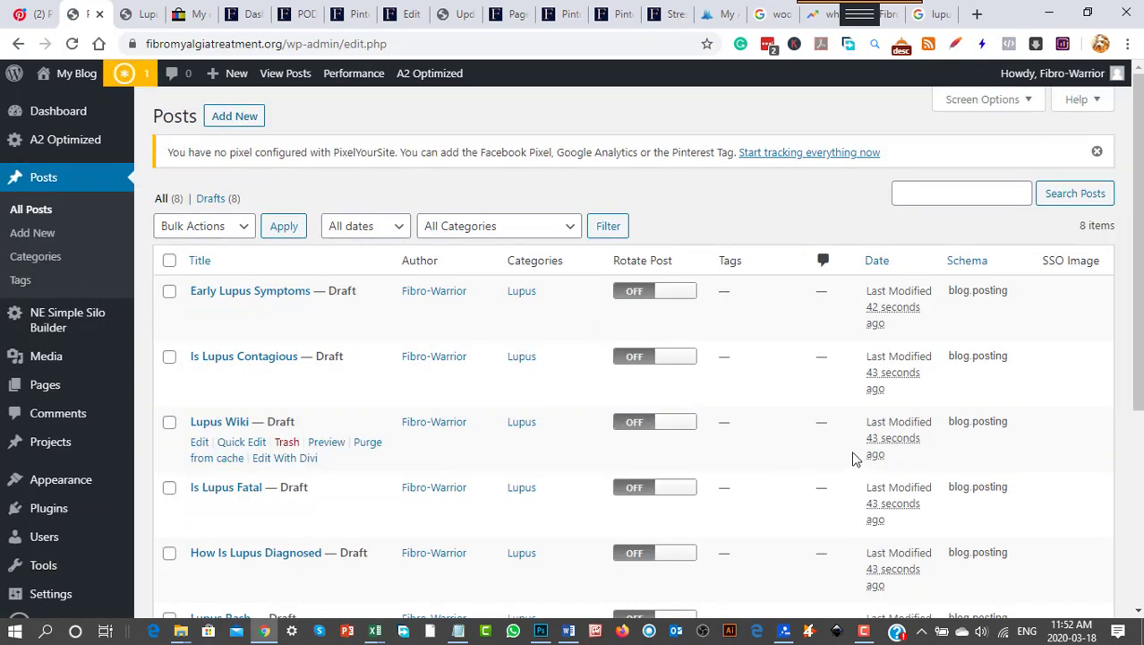
scroll(853, 457, down, 1)
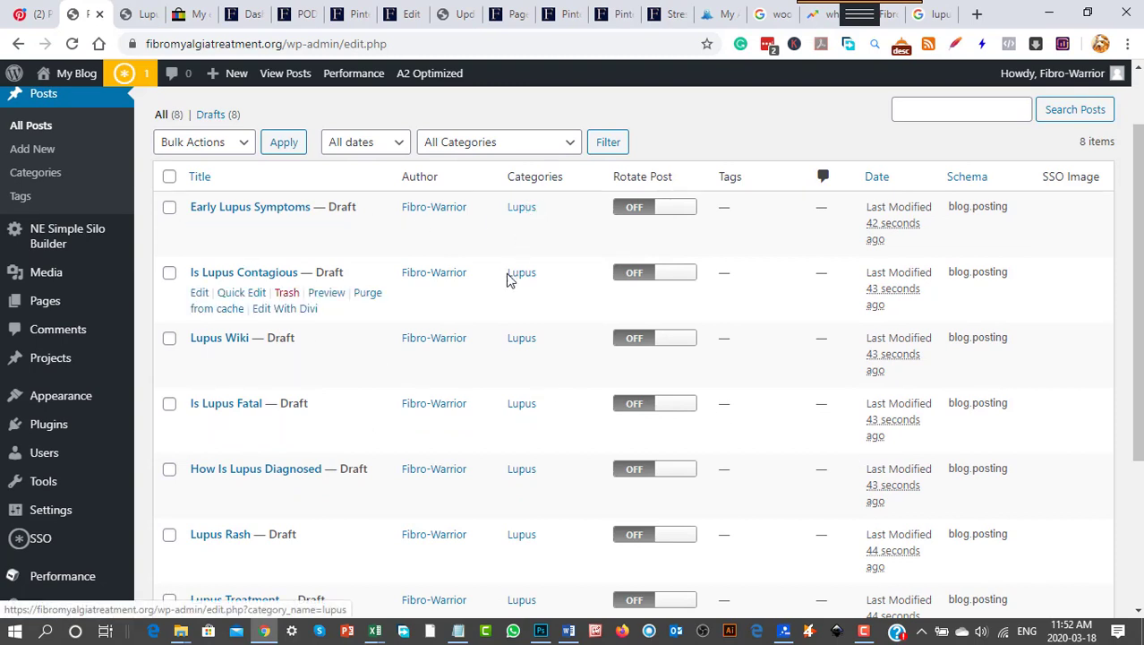
scroll(507, 277, down, 1)
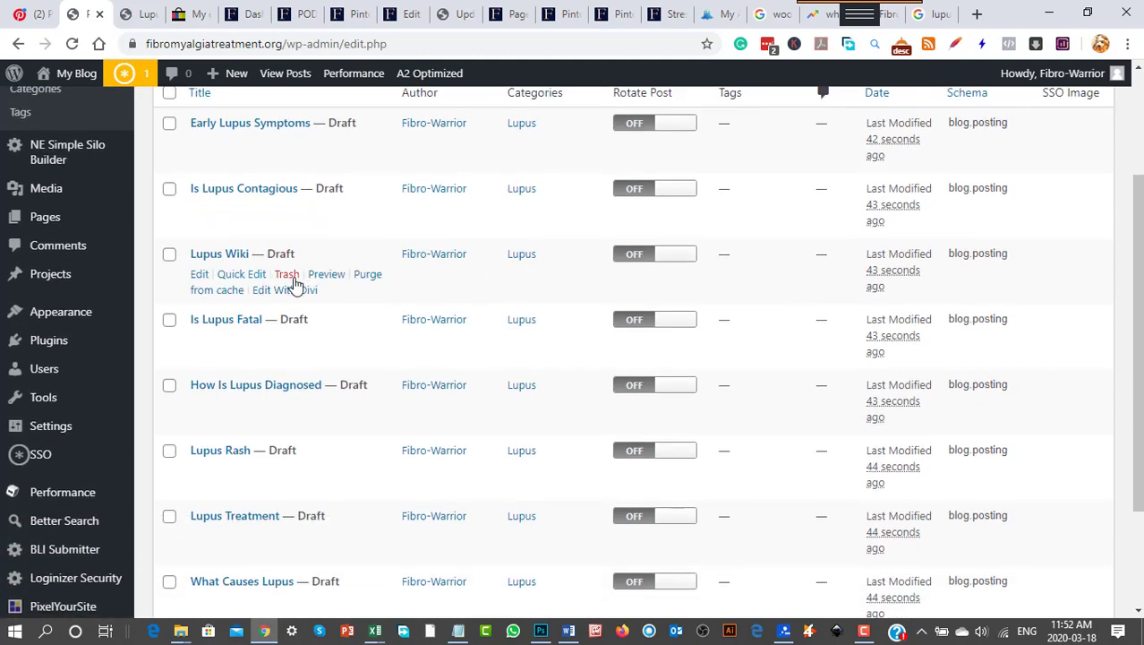
click(287, 276)
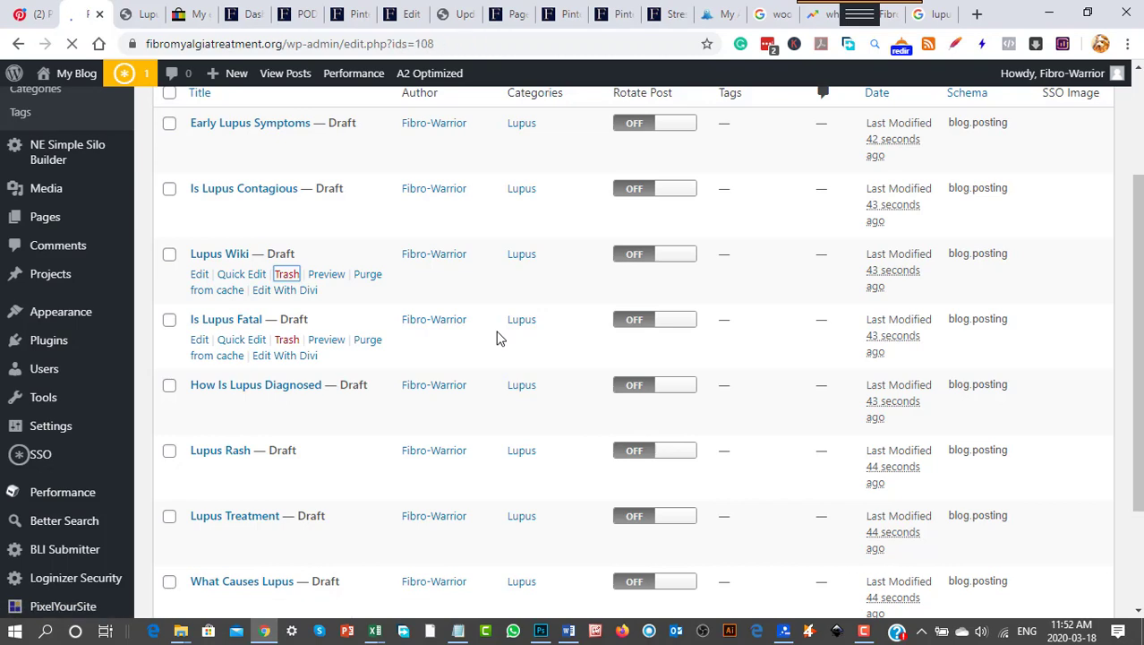
Review the remaining lupus draft posts and their categories in the posts list
scroll(534, 424, down, 1)
scroll(534, 423, down, 3)
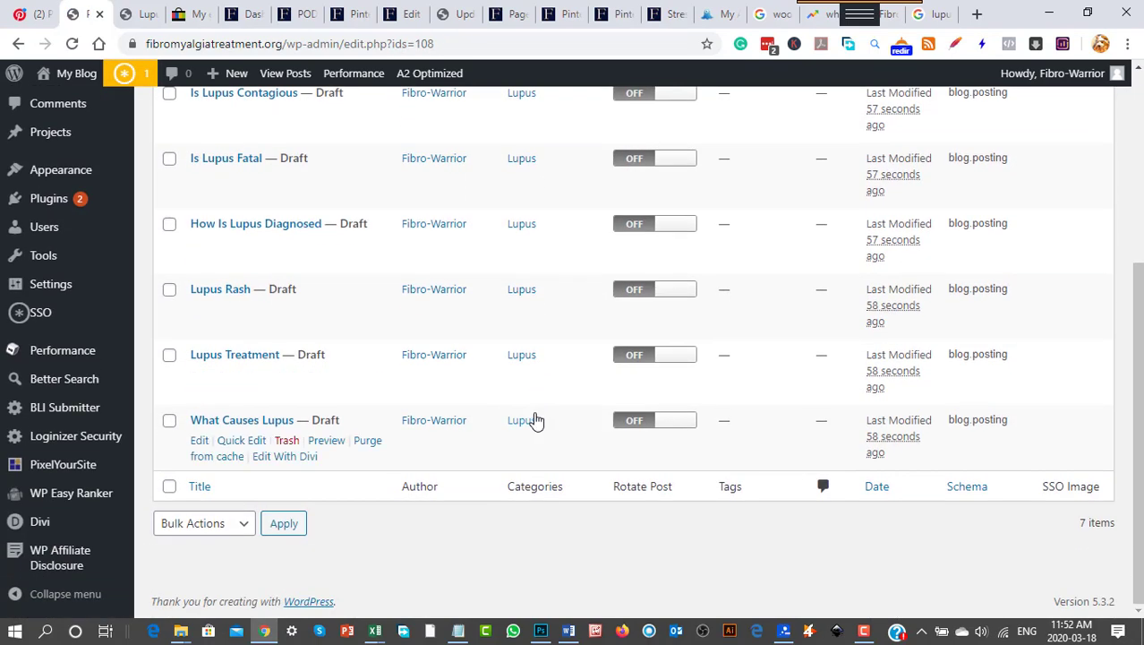
scroll(600, 461, up, 3)
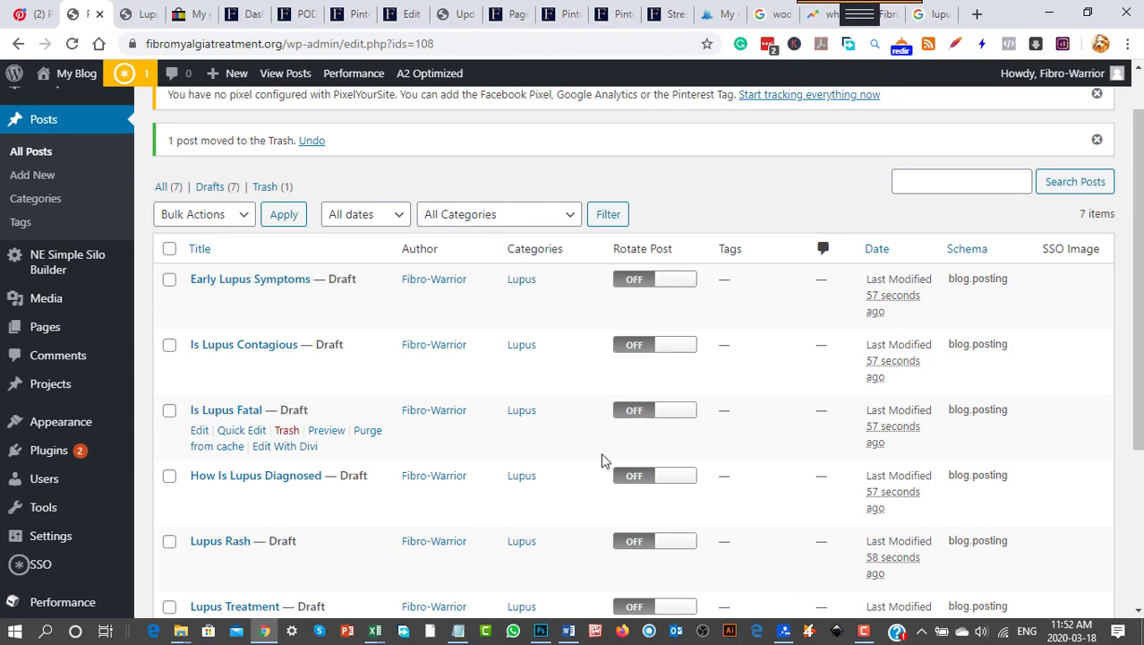
mouse_move(94, 273)
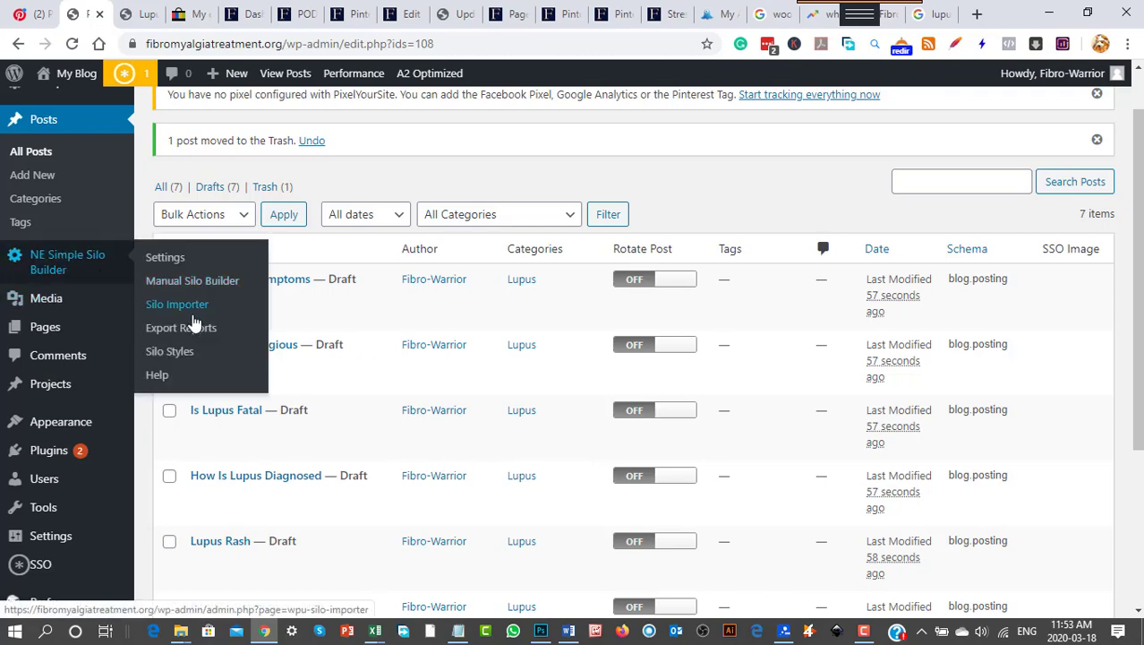
scroll(424, 462, down, 3)
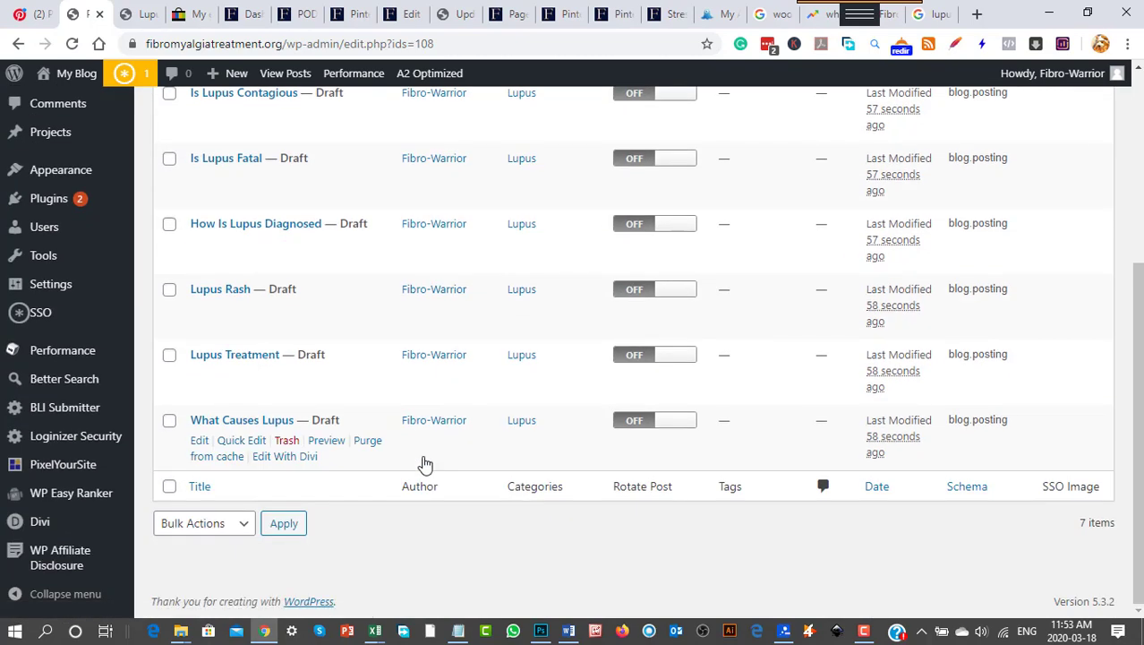
scroll(424, 462, up, 1)
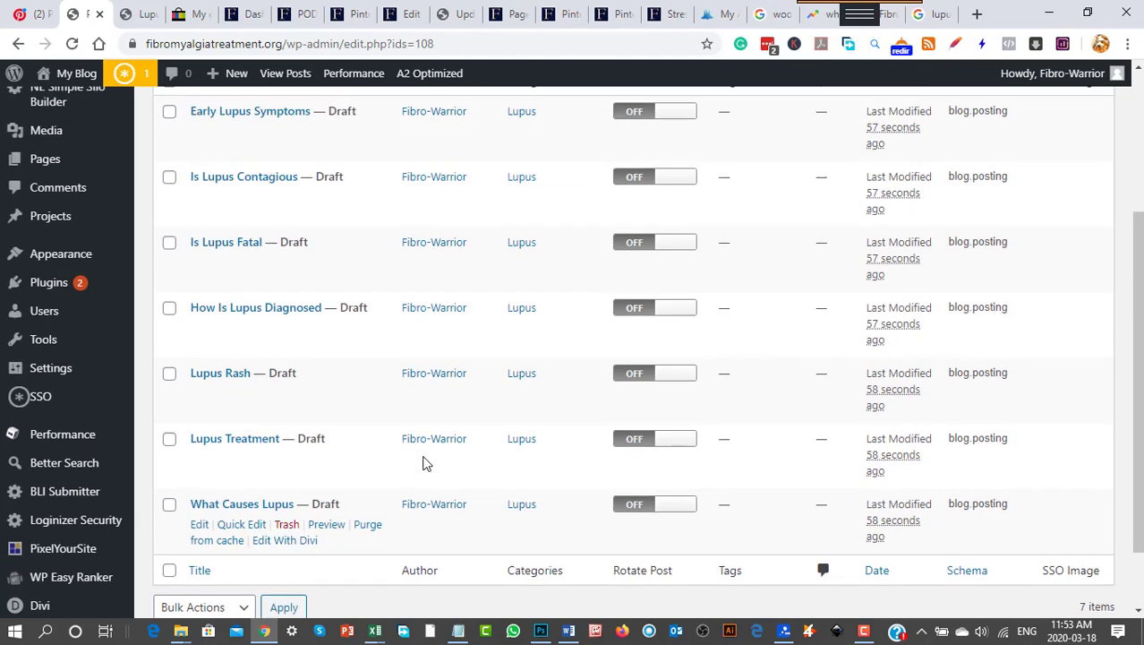
scroll(450, 467, up, 2)
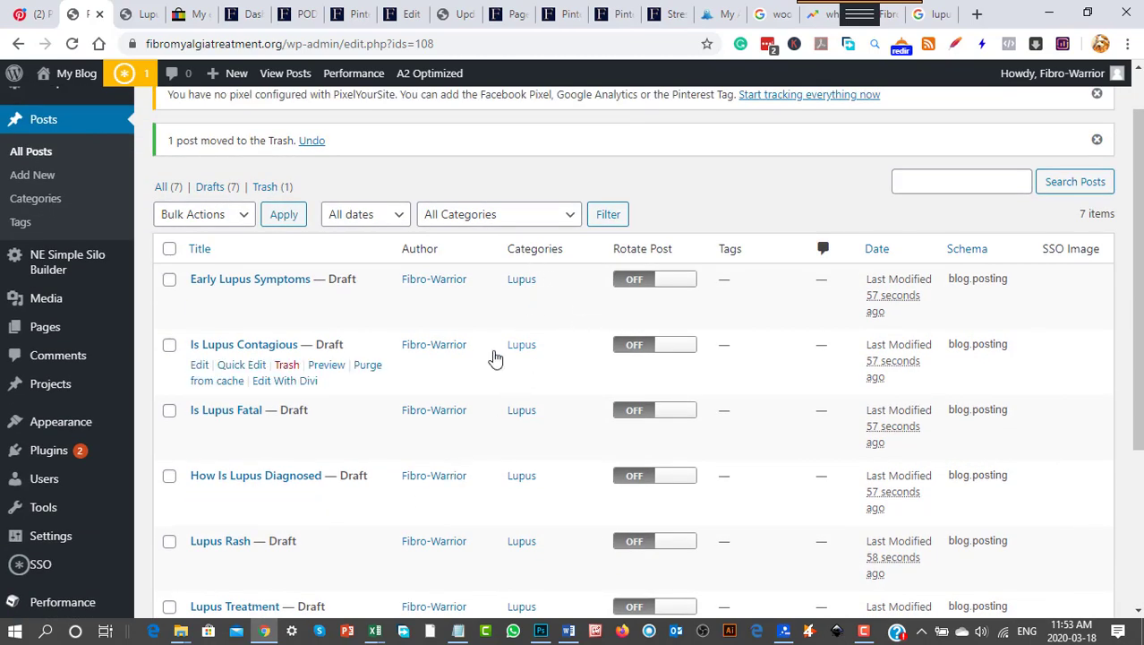
scroll(474, 464, down, 2)
scroll(479, 465, up, 2)
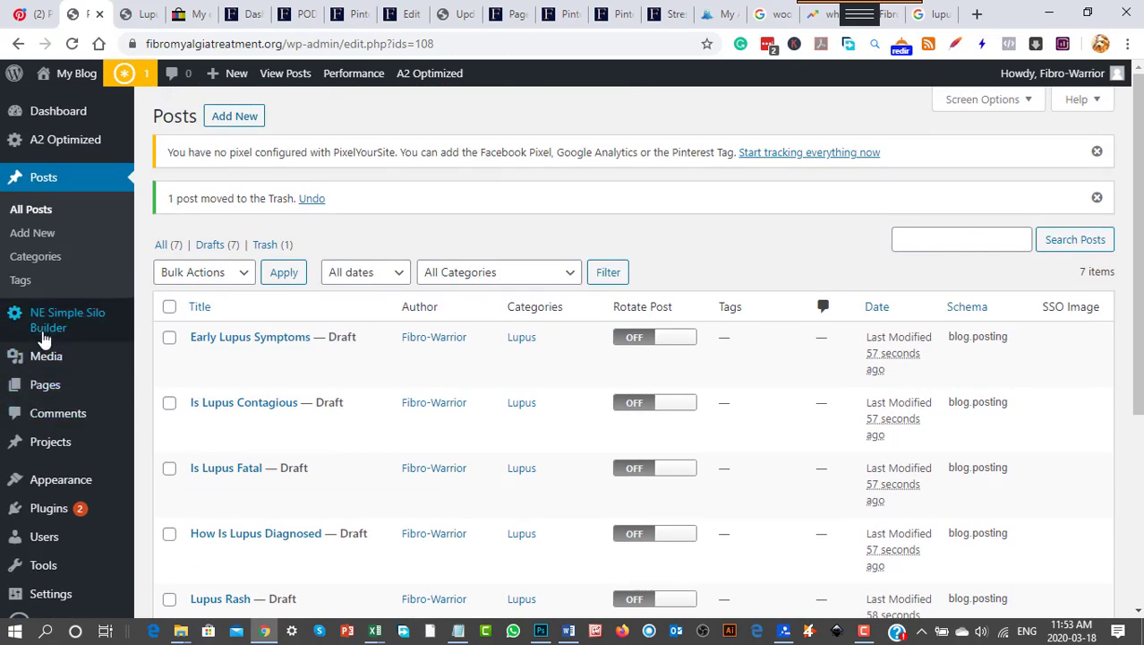
Check the entries under the Lupus and Fibromyalgia silos in the Manual Silo Builder and return to the list of all posts
mouse_move(126, 332)
click(204, 344)
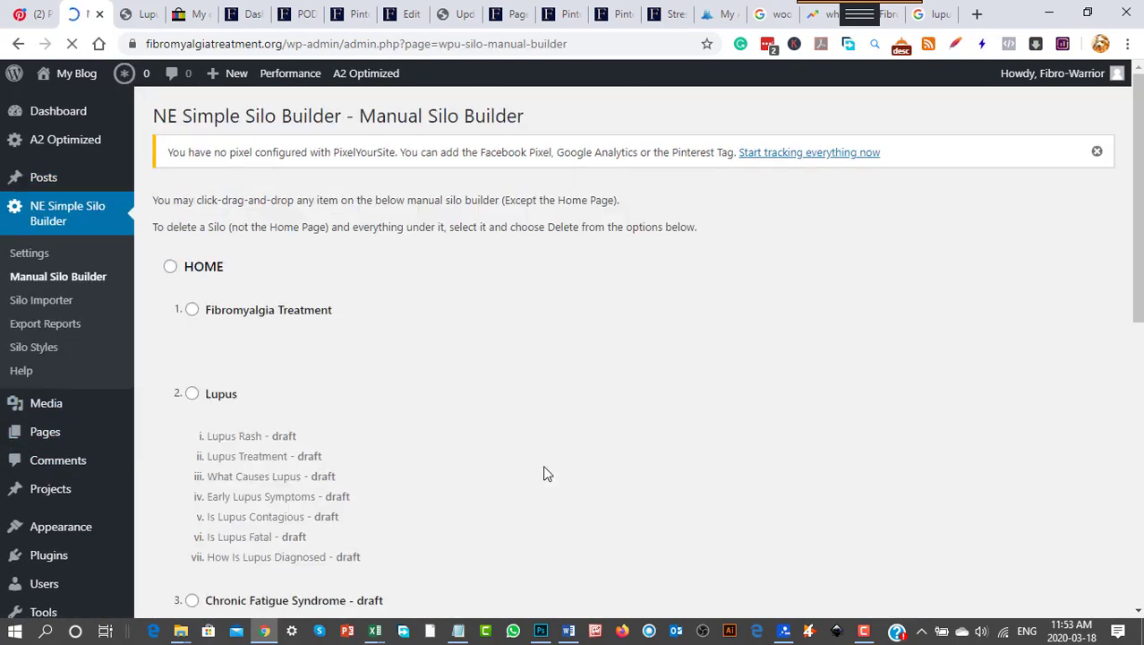
scroll(542, 472, down, 5)
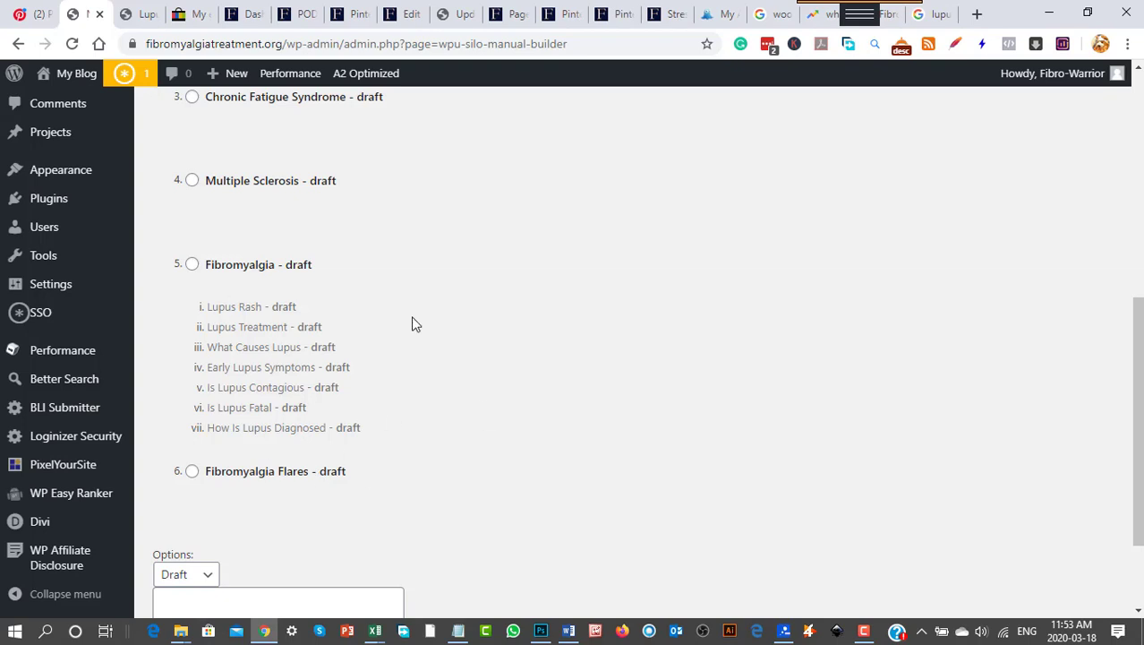
scroll(519, 445, up, 4)
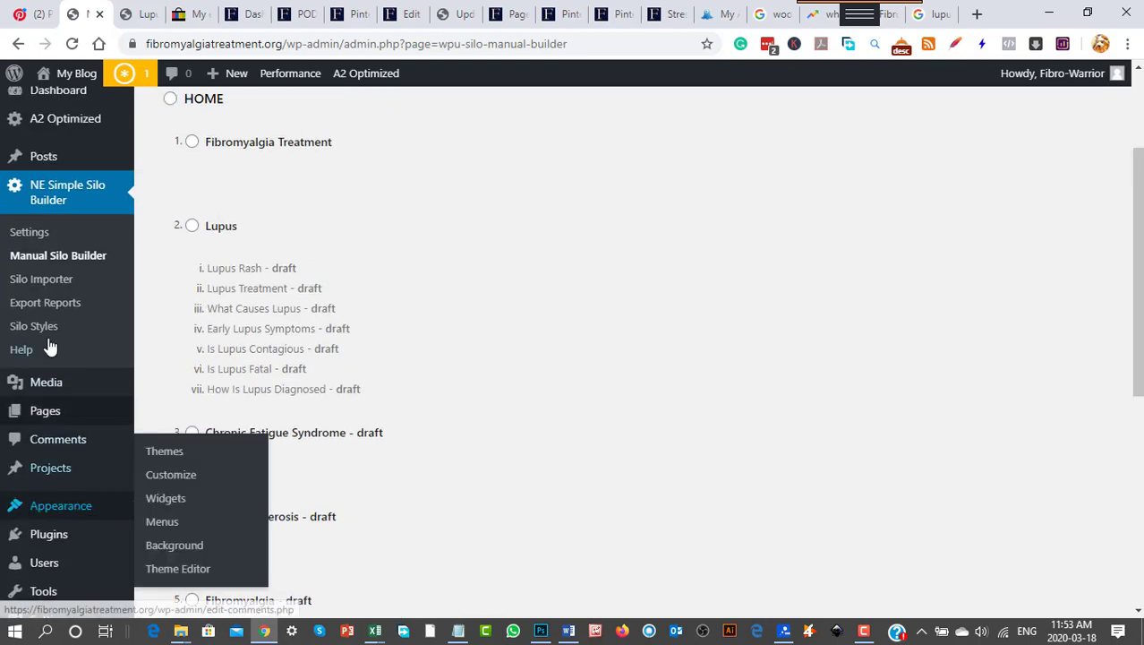
mouse_move(42, 161)
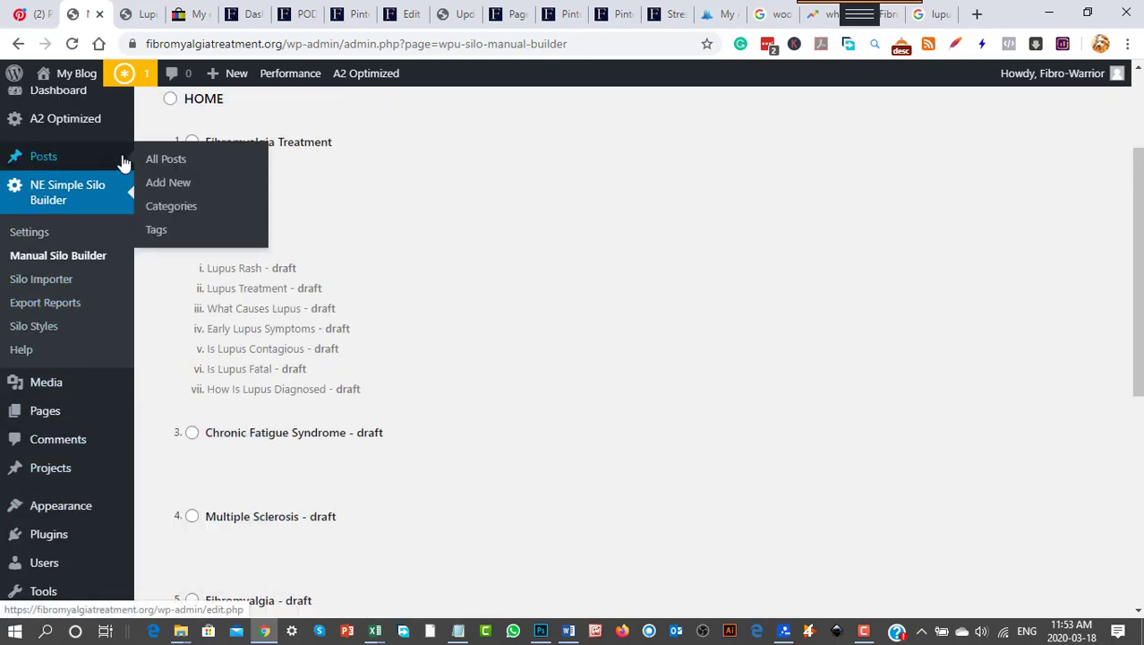
click(167, 165)
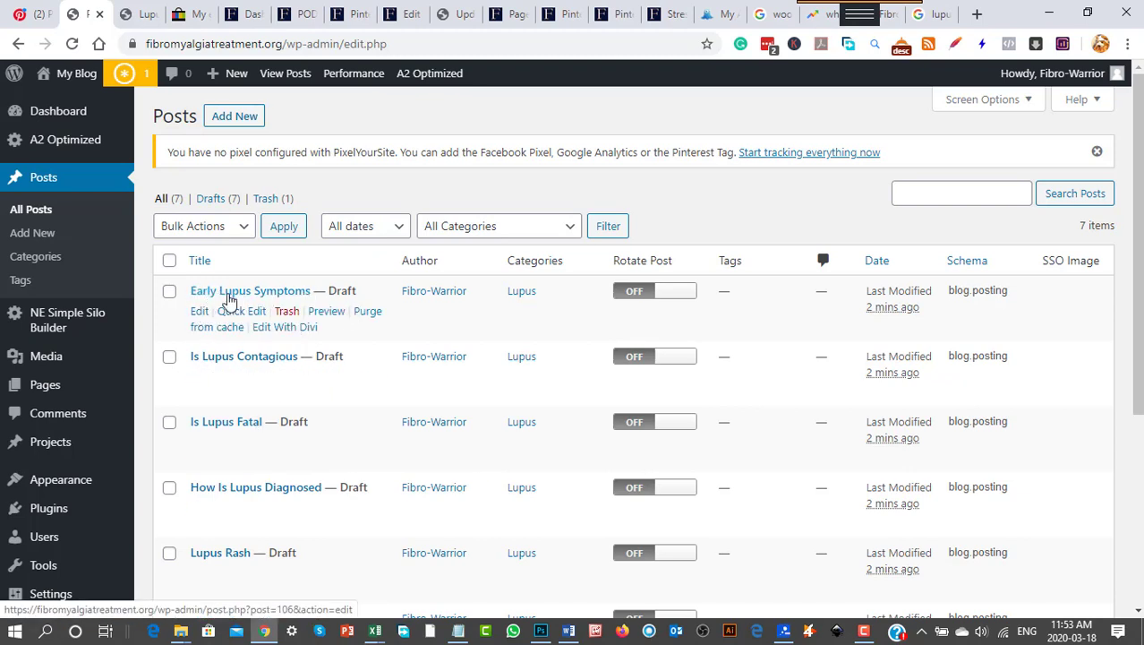
Switch to the Google results for lupus and search for the suggested query "early lupus symptoms"
click(931, 14)
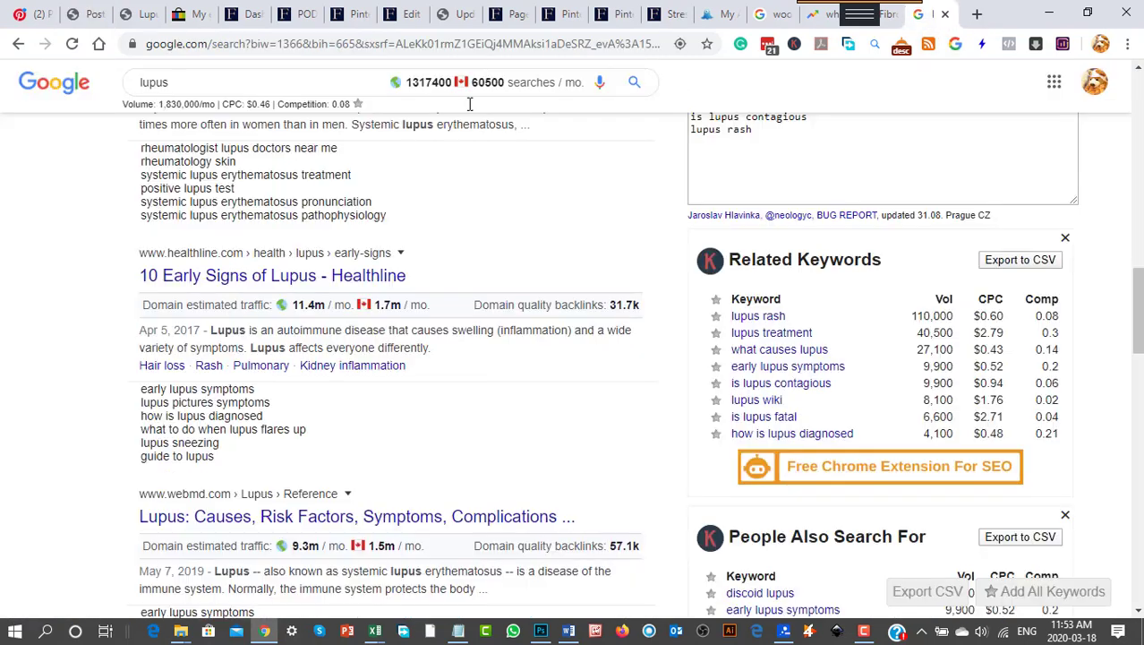
click(148, 82)
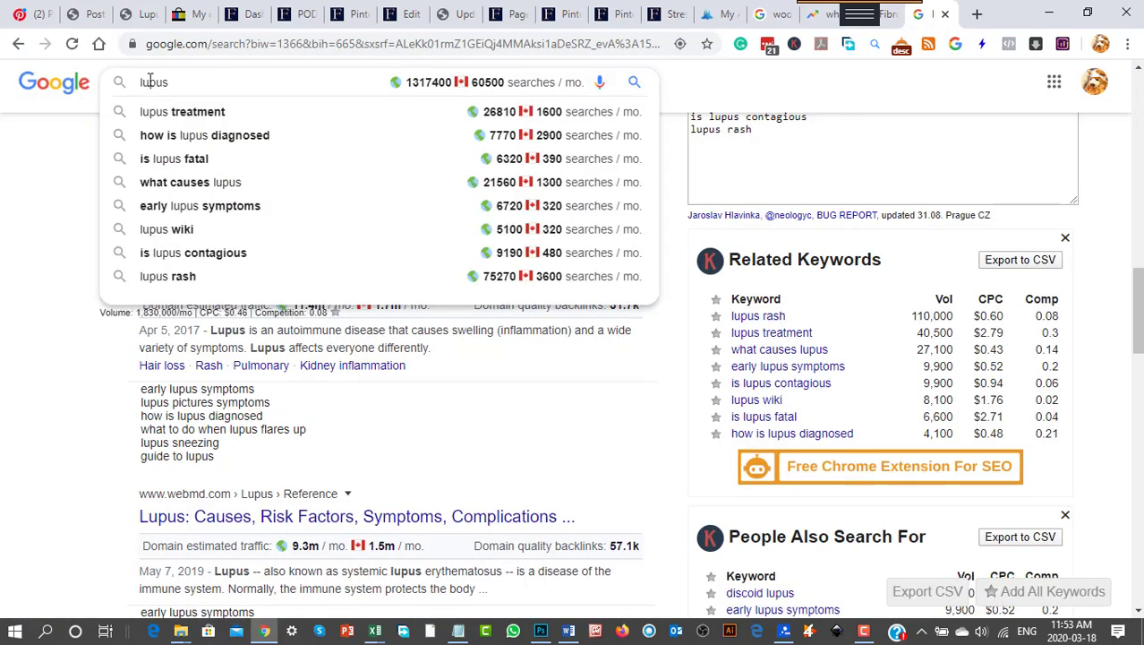
click(207, 206)
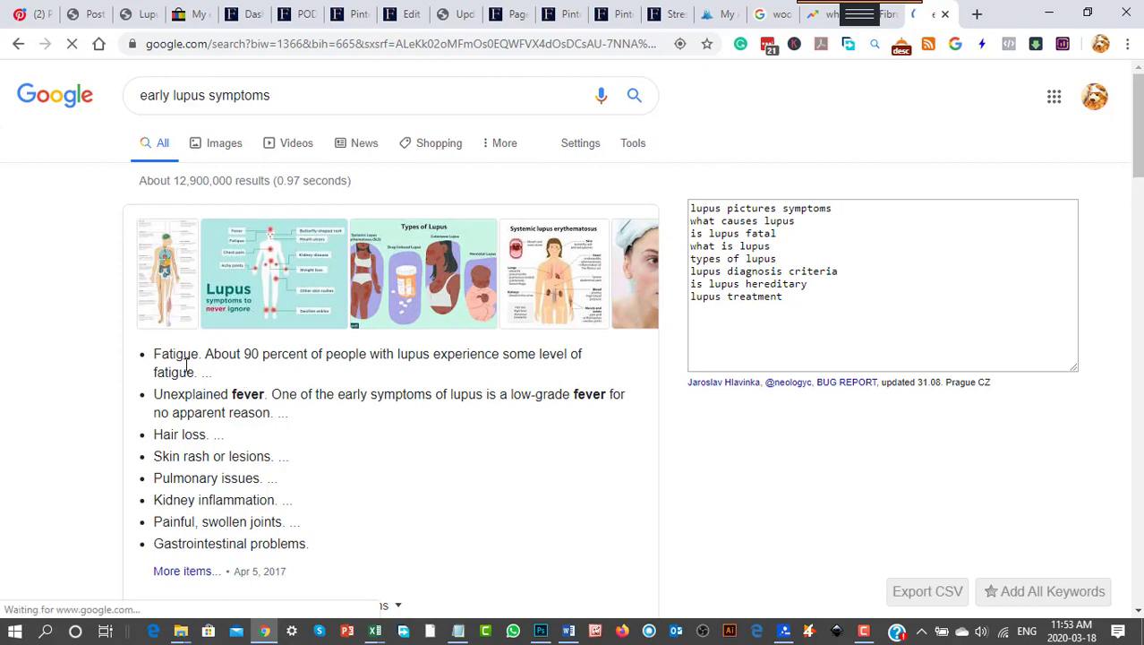
Examine the Google results for early lupus symptoms, including the People also ask questions, competing articles, and related keyword lists
scroll(434, 524, down, 15)
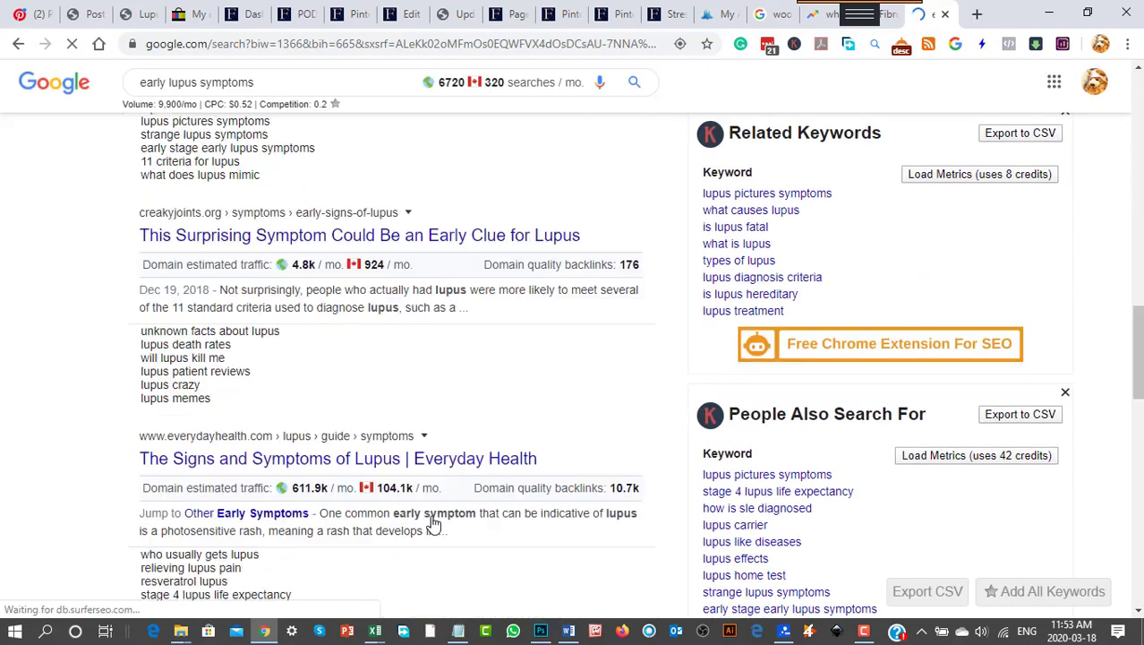
scroll(433, 524, up, 8)
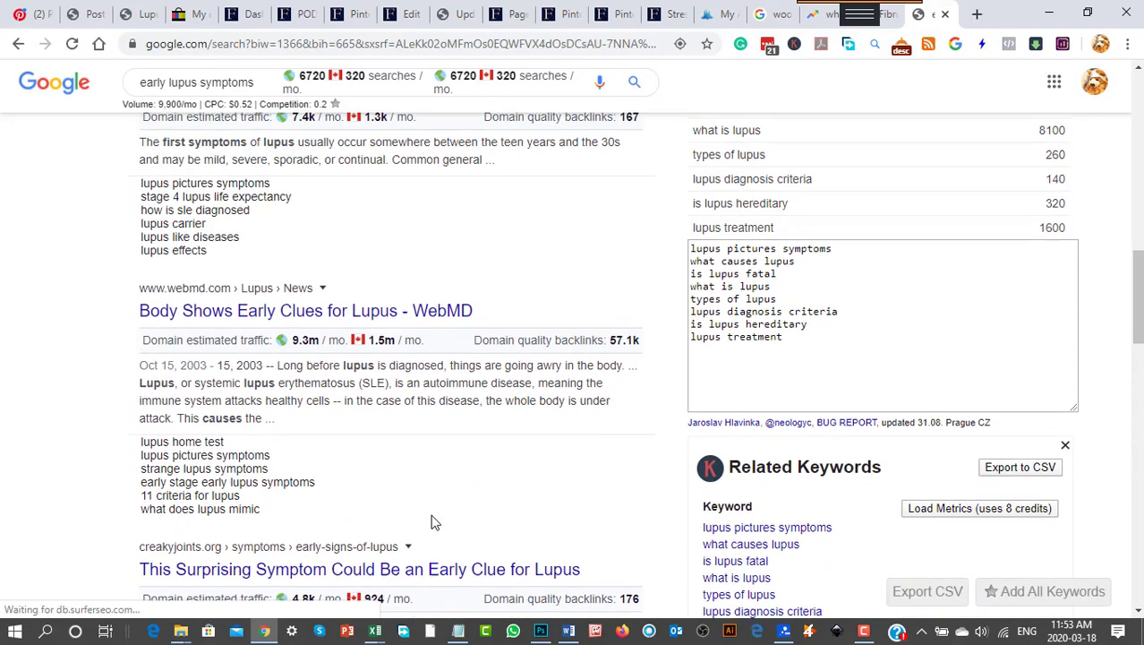
scroll(443, 519, up, 8)
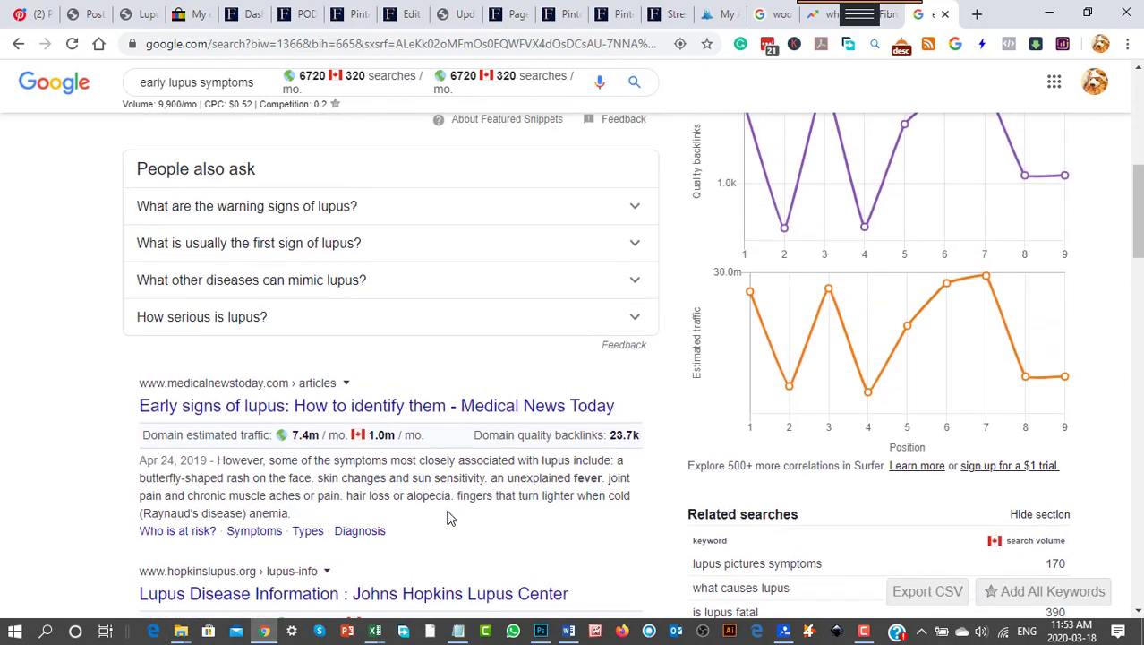
scroll(441, 515, up, 1)
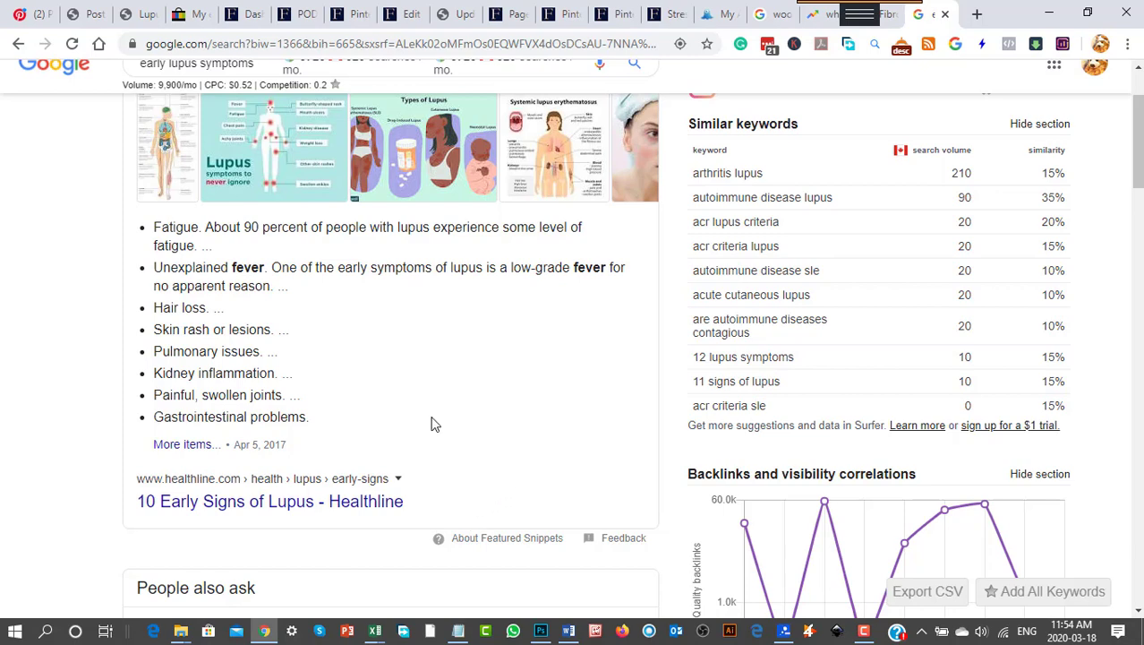
scroll(183, 242, down, 2)
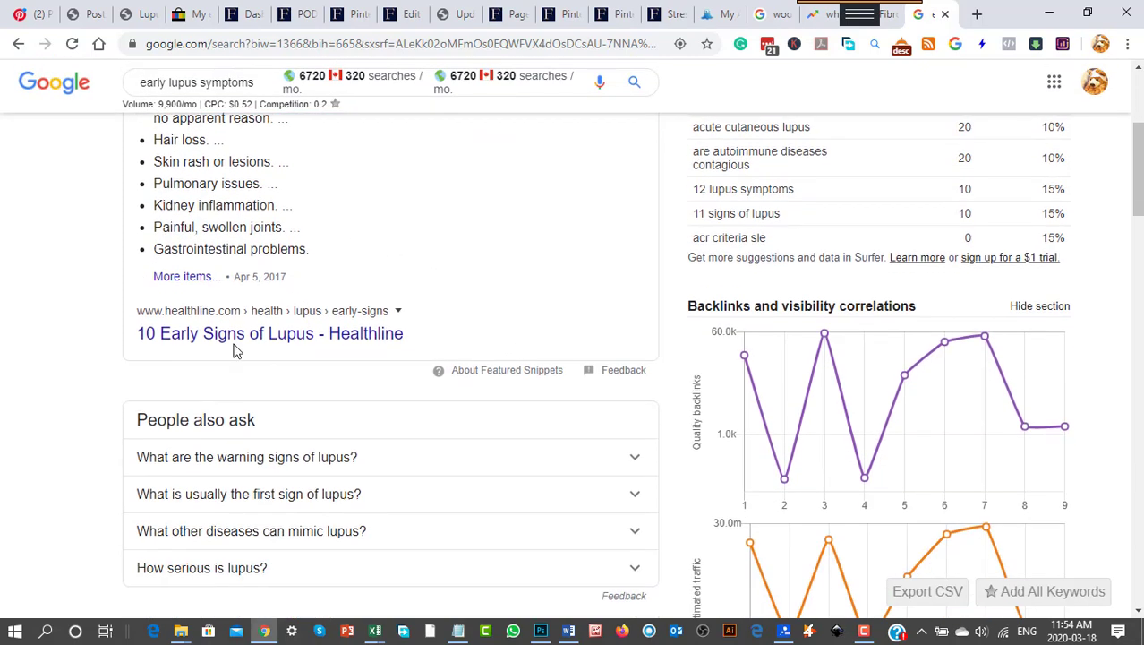
scroll(340, 371, down, 5)
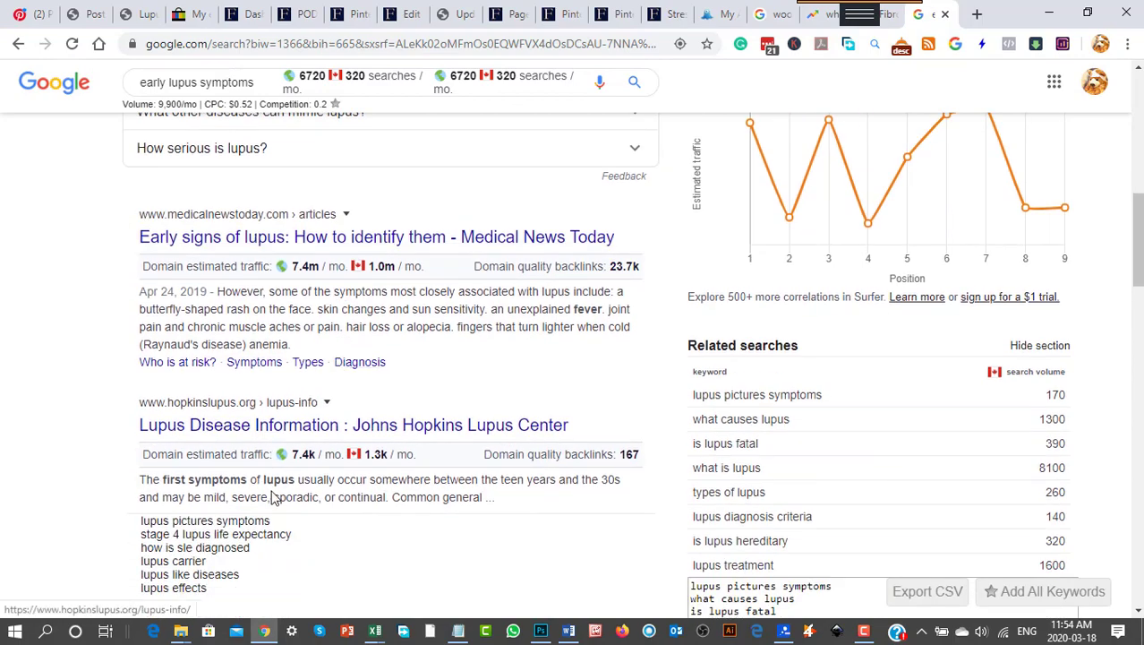
scroll(275, 498, down, 5)
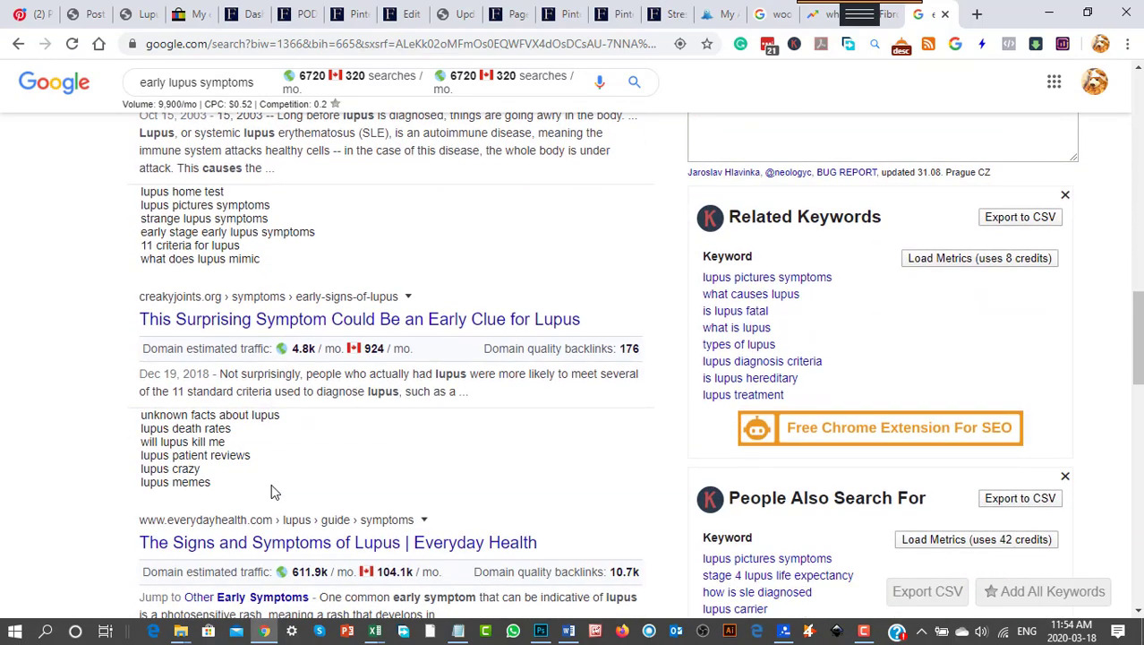
scroll(275, 490, down, 5)
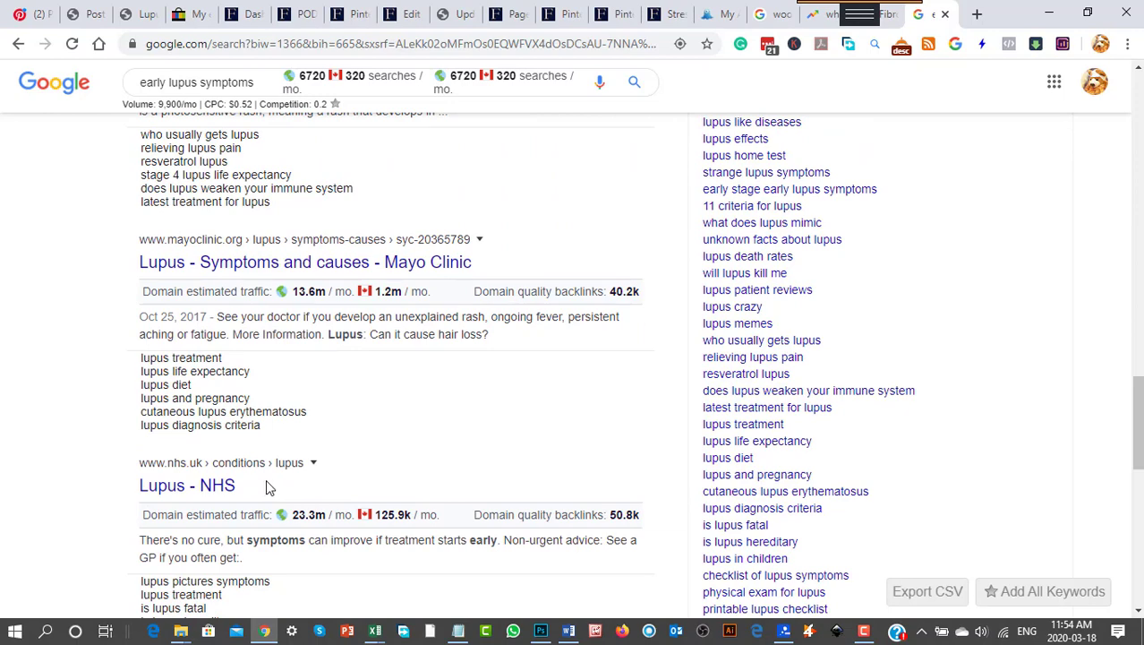
scroll(267, 486, up, 5)
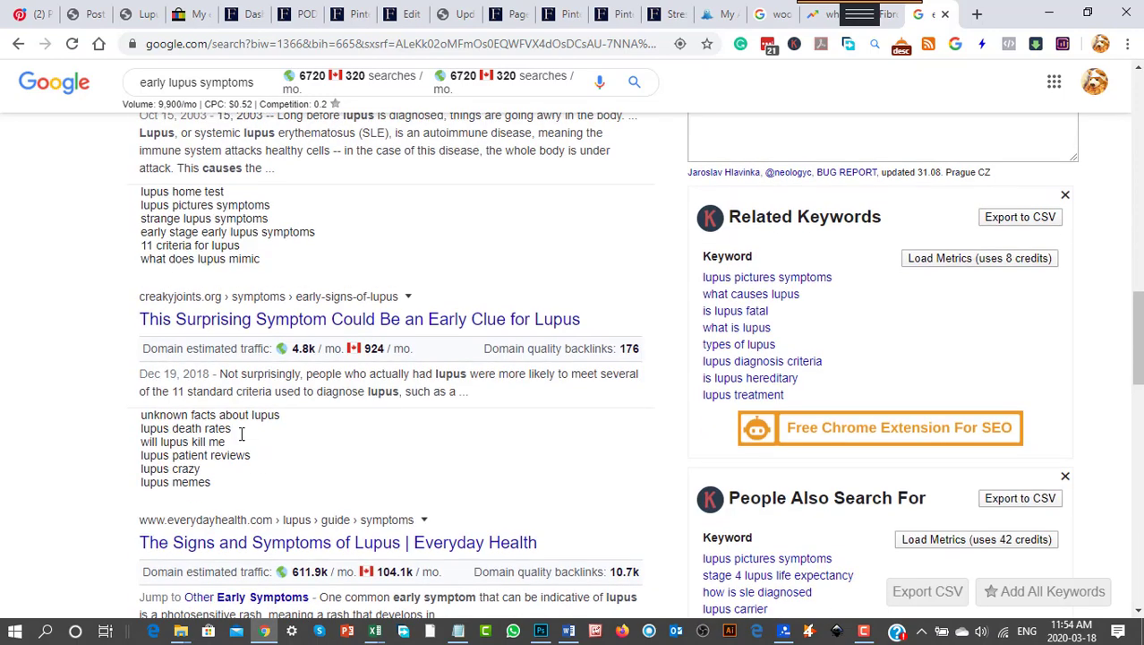
scroll(165, 361, up, 1)
scroll(166, 361, up, 2)
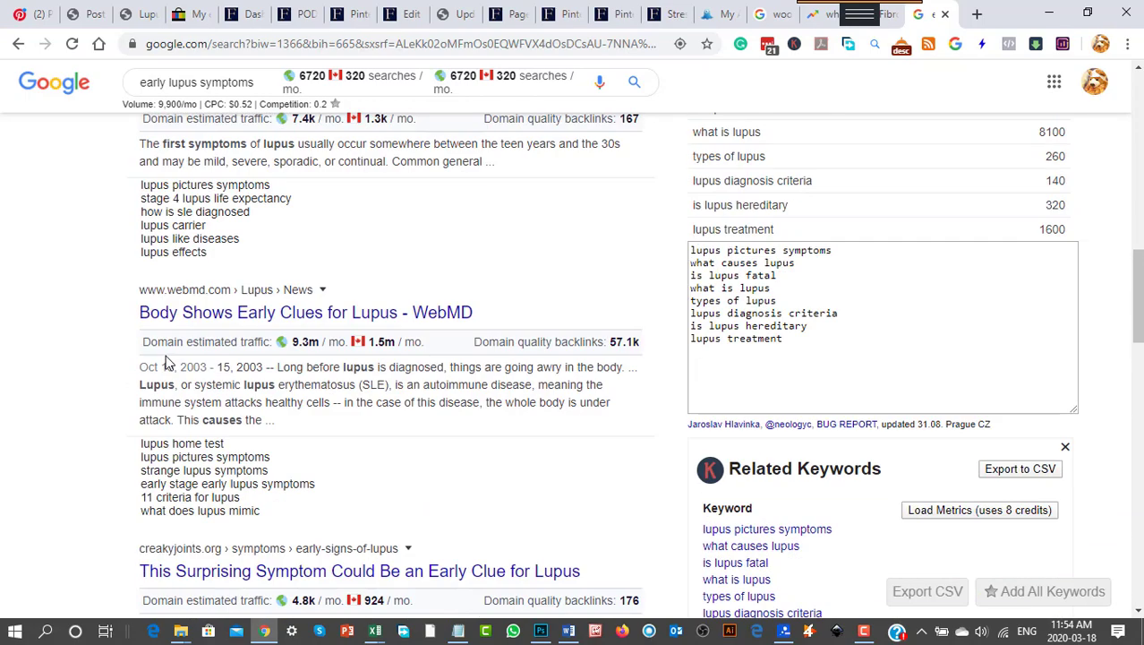
scroll(165, 361, down, 2)
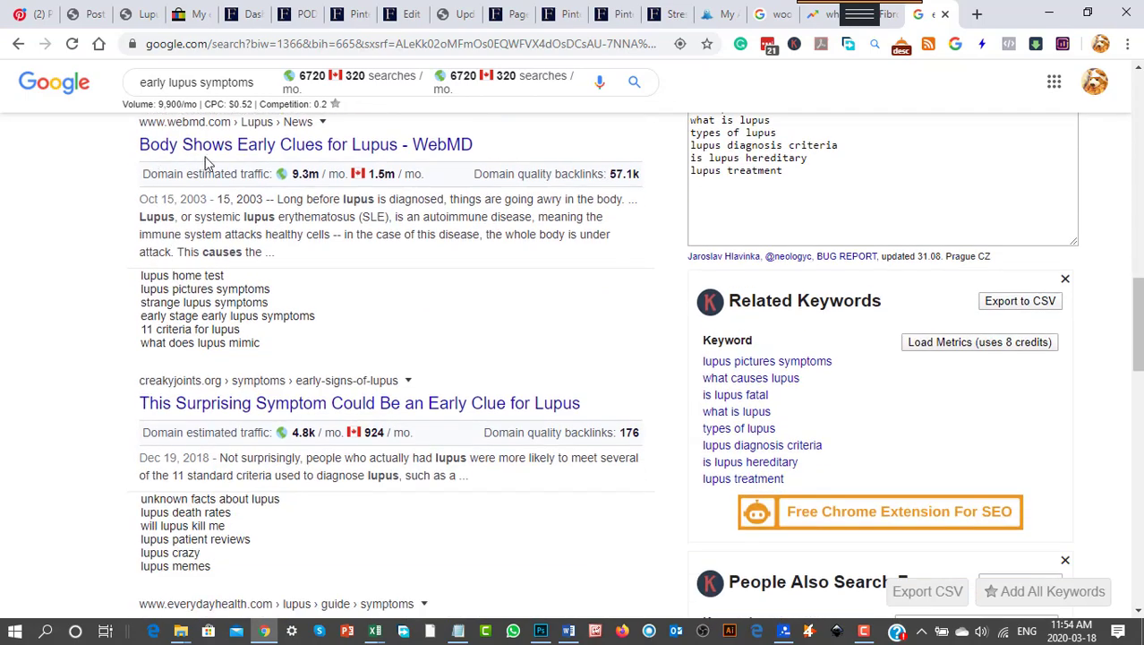
scroll(383, 403, down, 10)
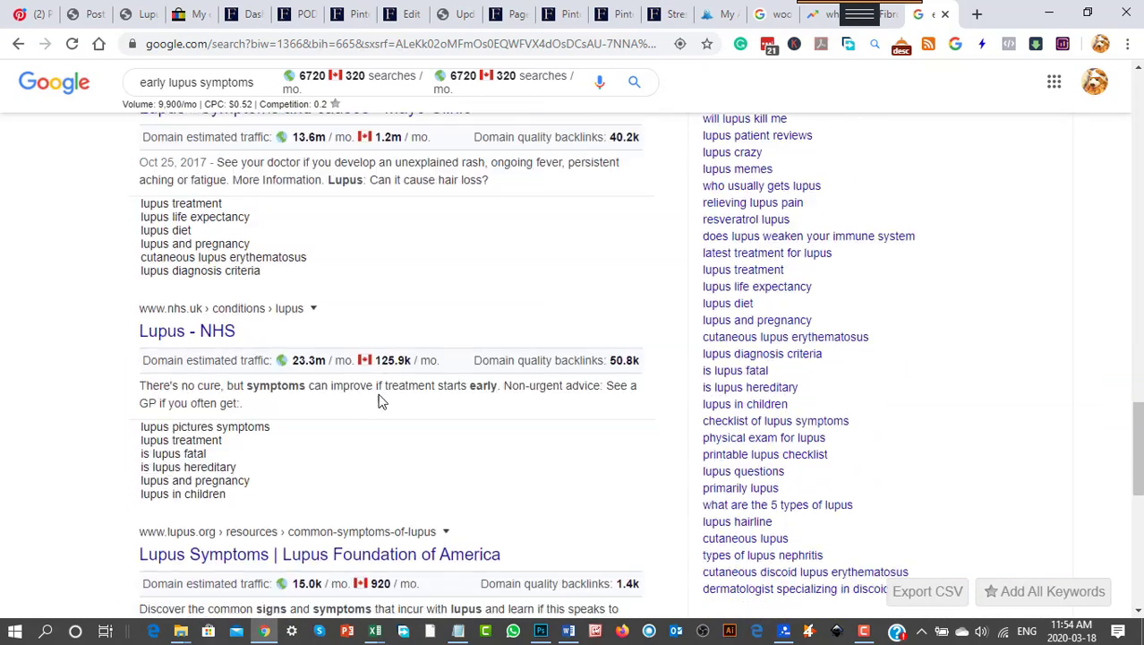
Compare the featured snippet, ranking articles, and related keyword suggestions across the results page for early lupus symptoms
scroll(391, 504, down, 3)
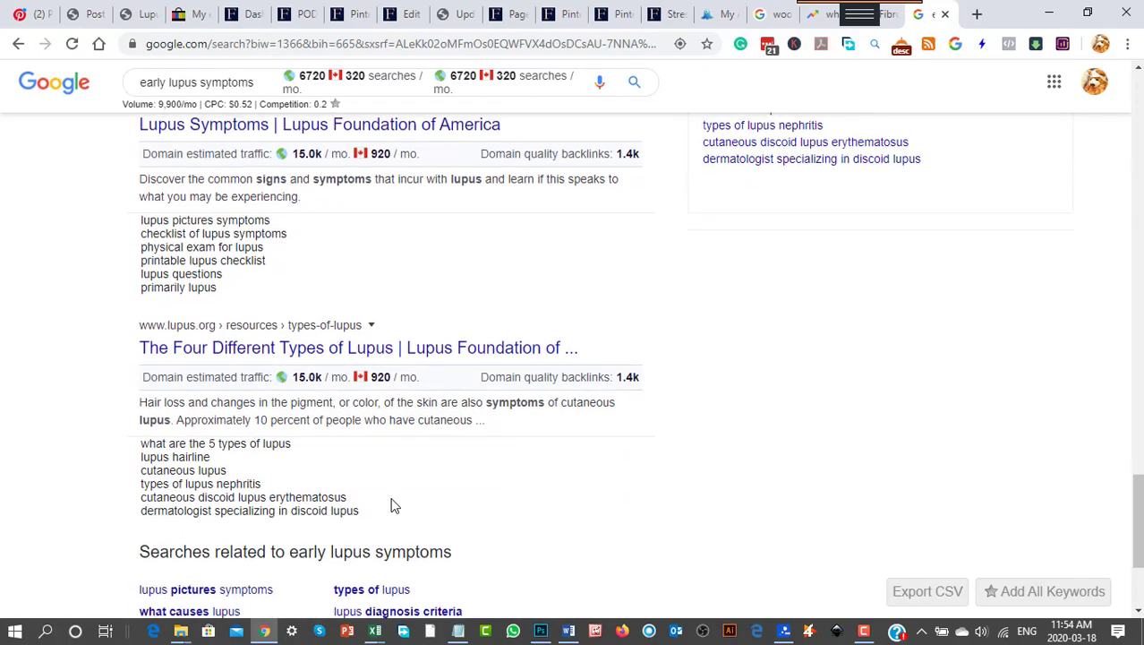
scroll(465, 470, up, 12)
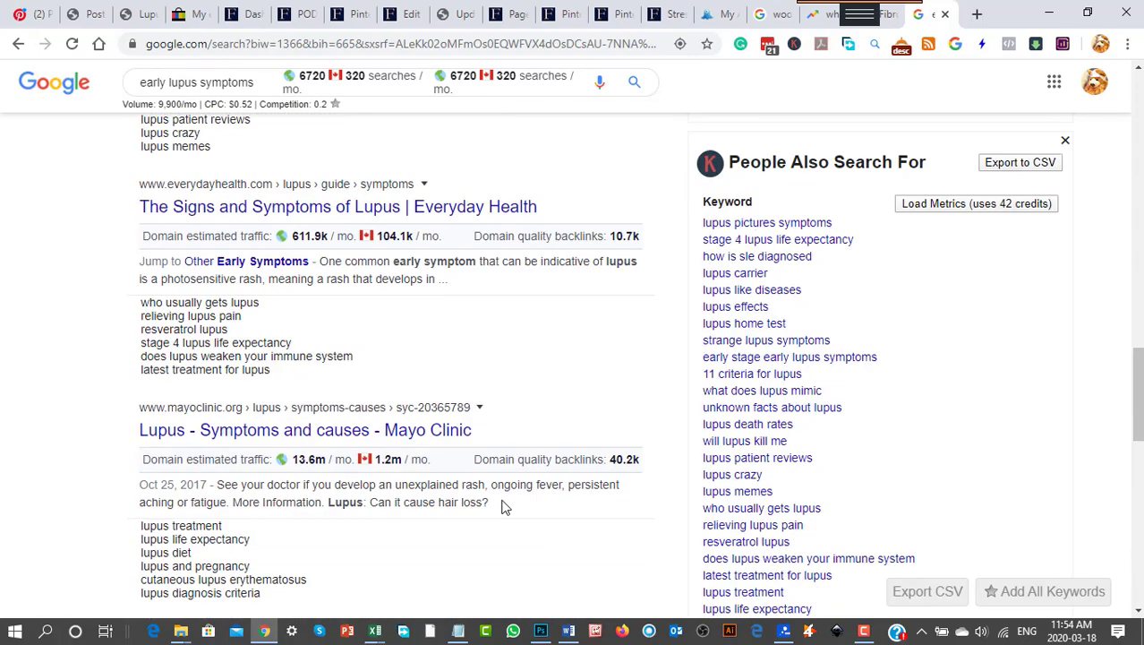
scroll(483, 492, up, 5)
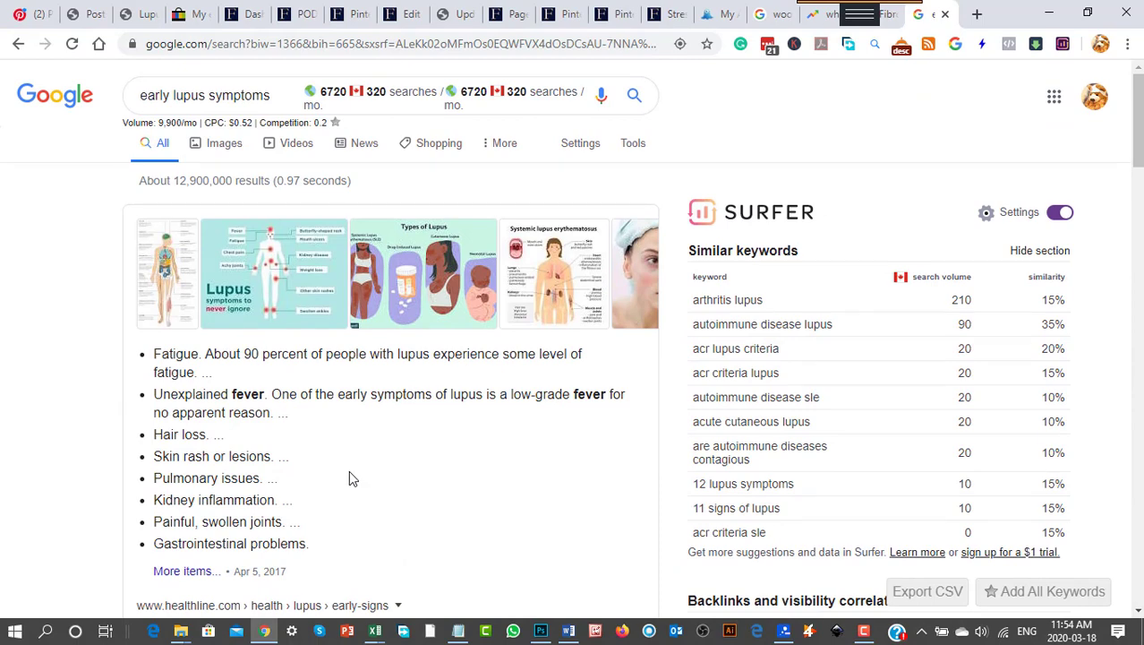
scroll(388, 470, down, 4)
scroll(388, 477, down, 3)
scroll(383, 474, up, 7)
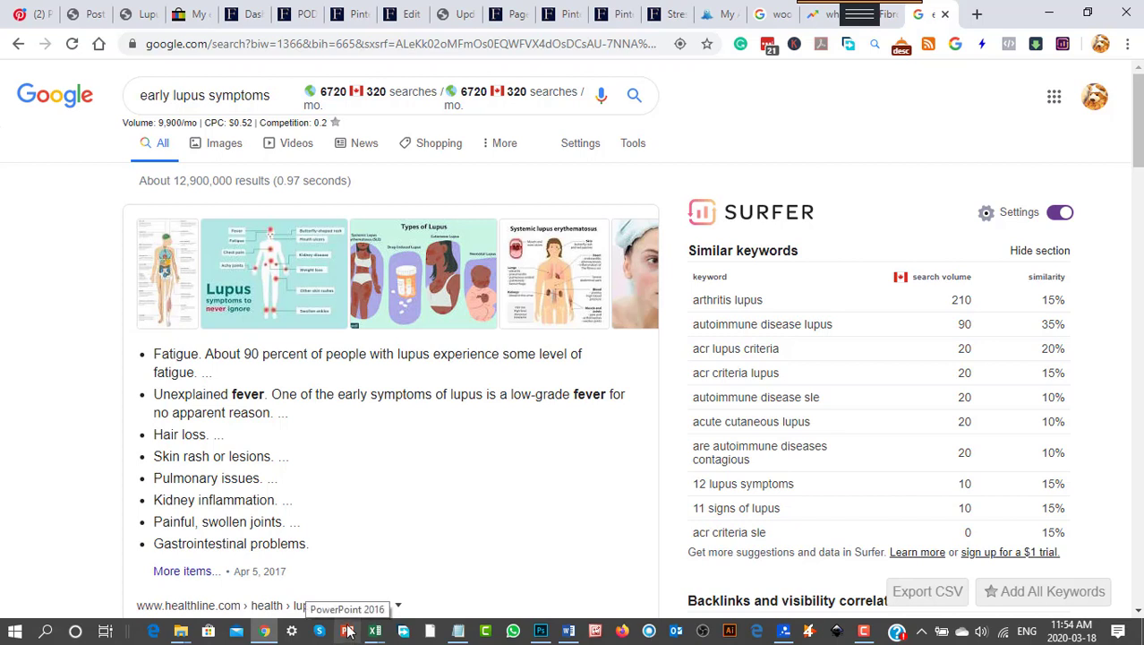
scroll(187, 471, down, 1)
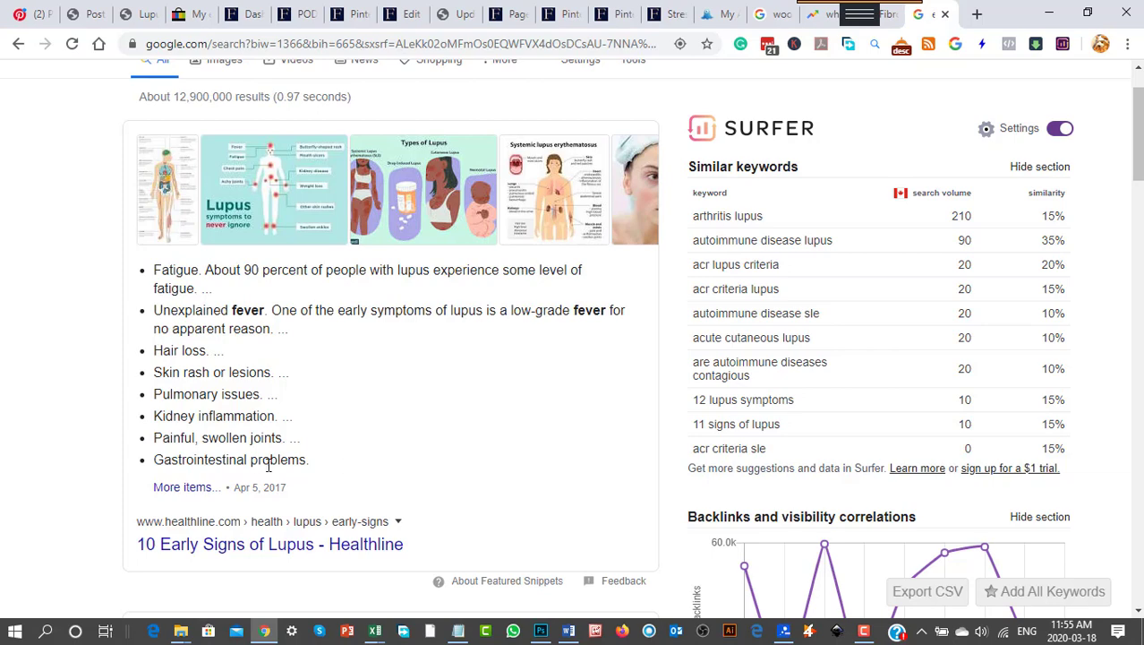
scroll(316, 408, down, 2)
scroll(309, 403, down, 5)
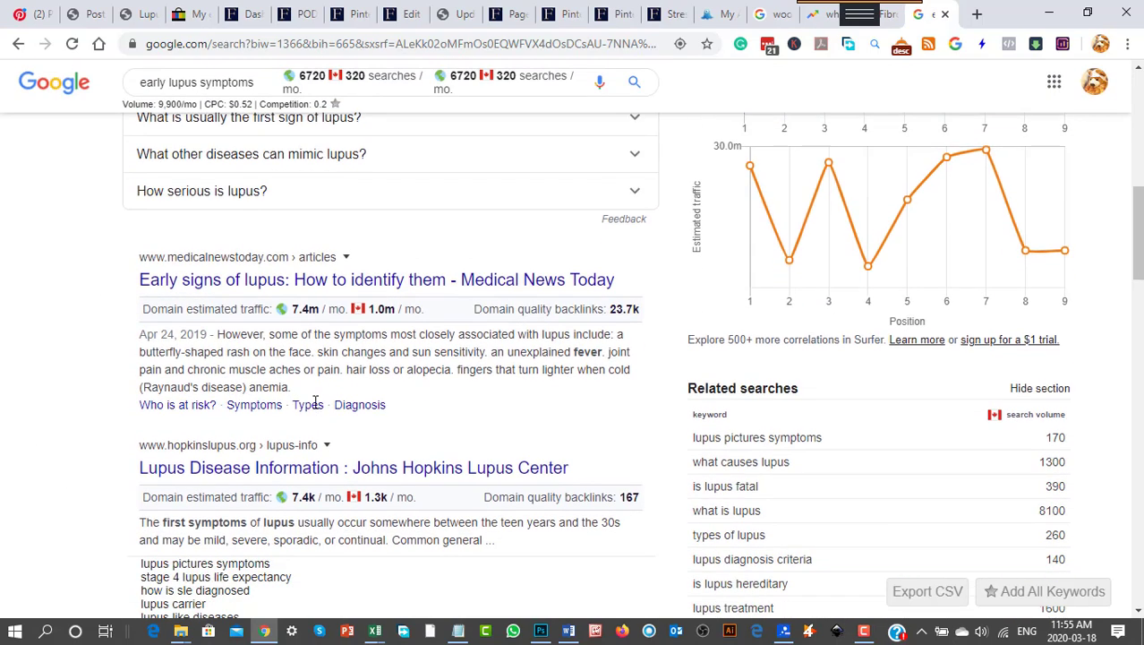
scroll(381, 362, up, 4)
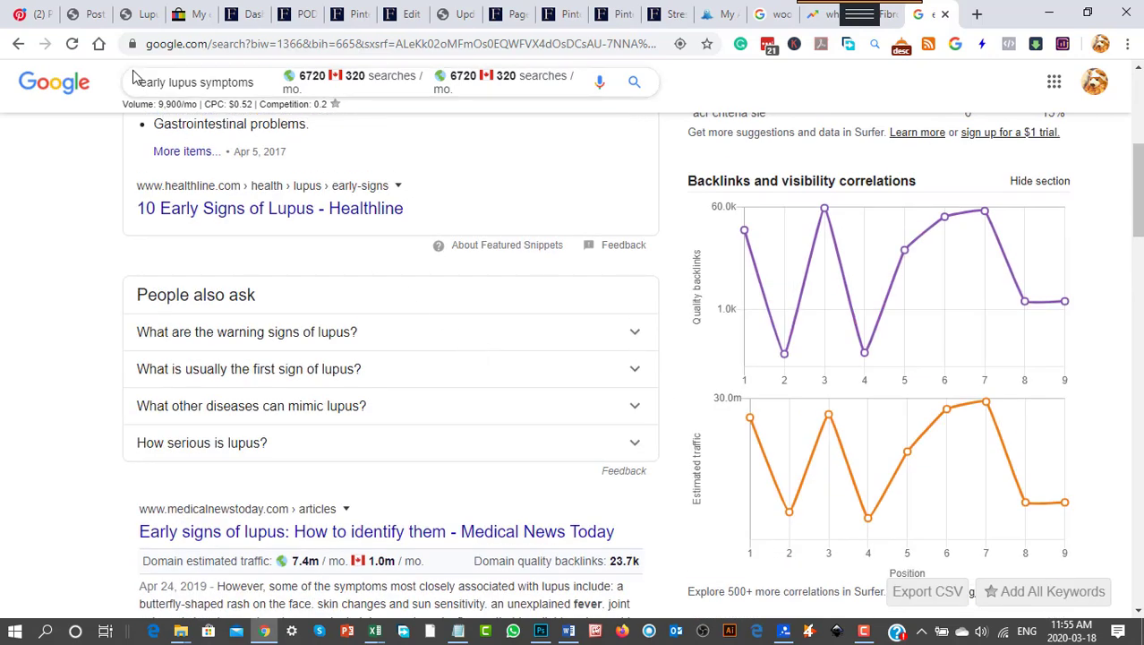
Return to the WordPress posts list, then switch to the mind map and review the core pages and details branch
click(91, 15)
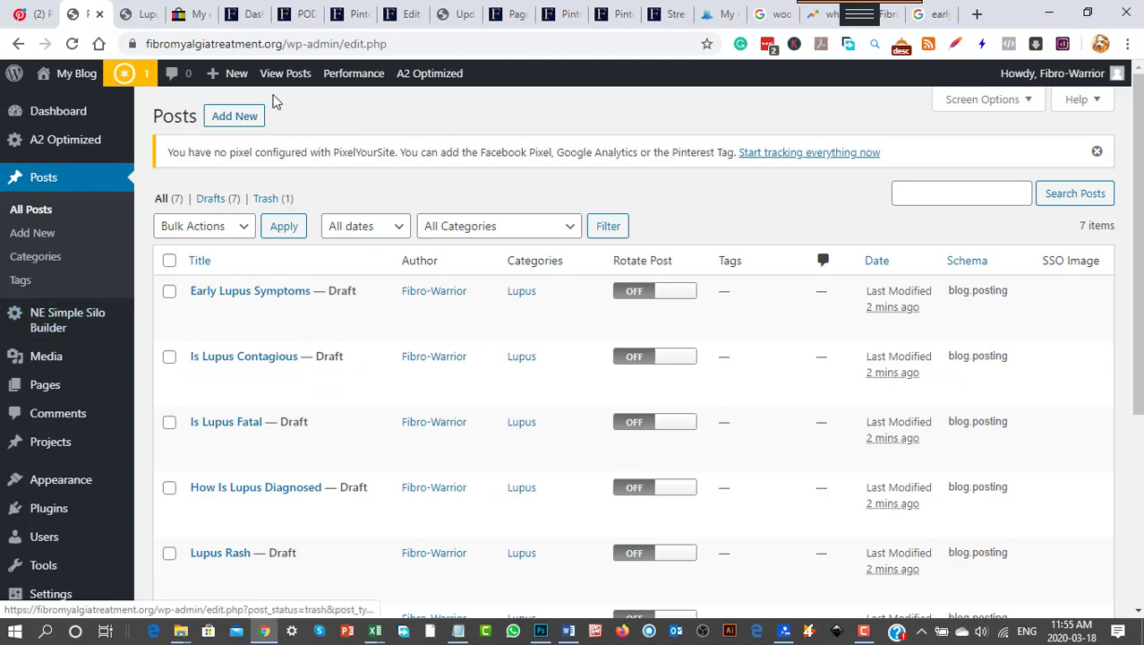
click(786, 631)
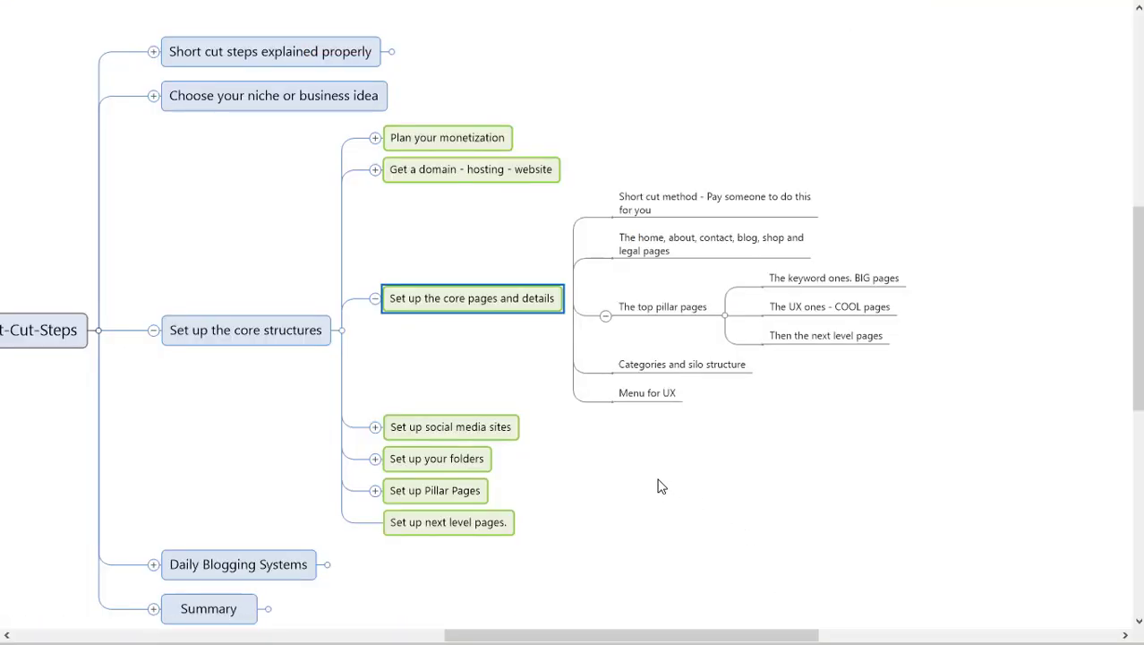
click(659, 486)
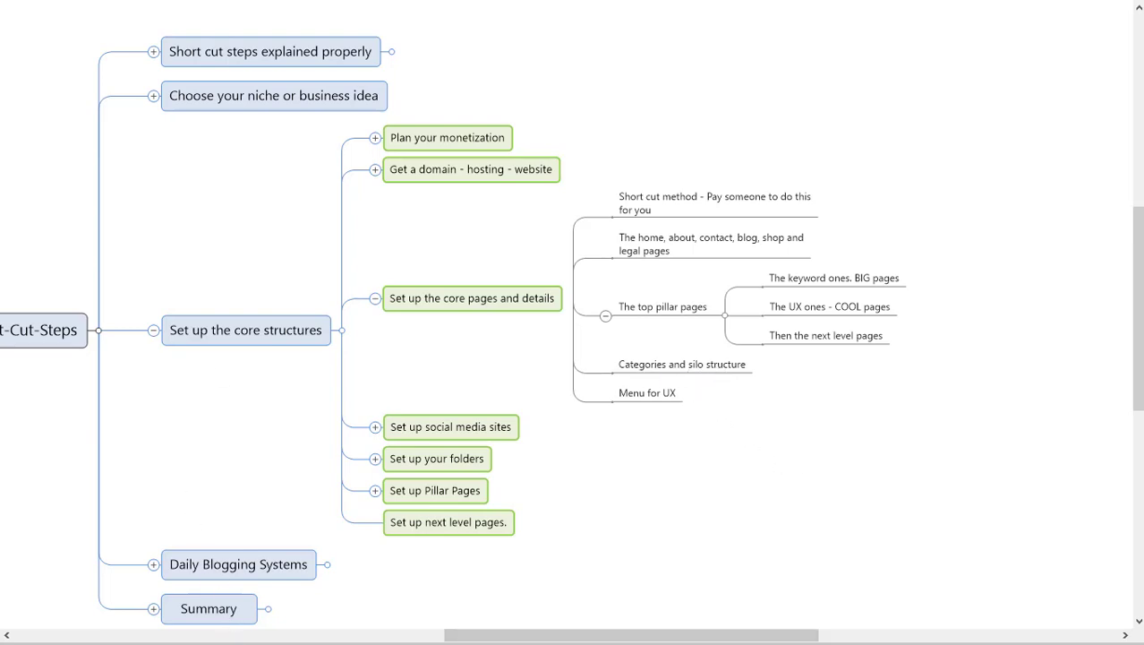
Switch back to WordPress, review the full list of post categories, and return to the mind map's categories and silo structure topic
key(alt+Tab)
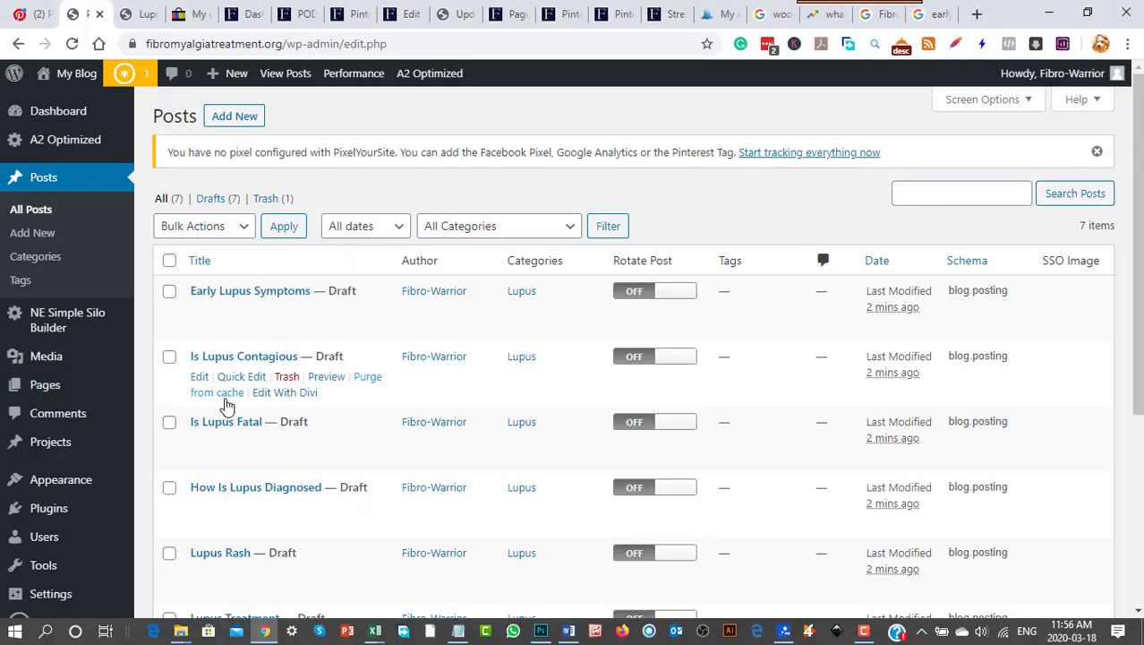
click(36, 258)
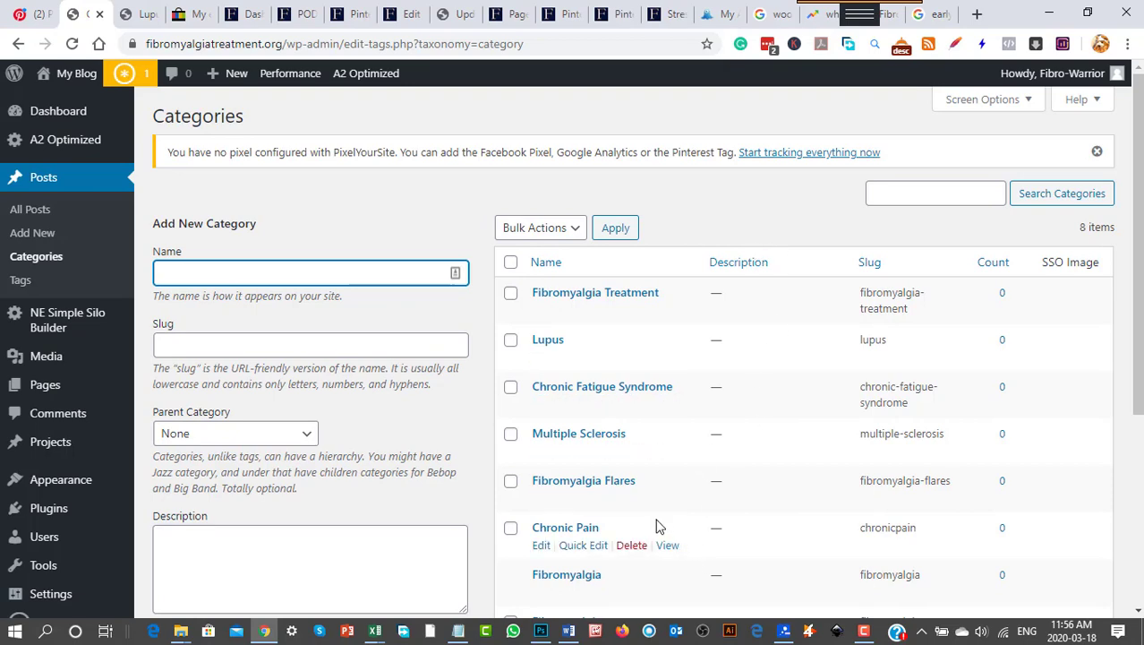
scroll(664, 523, down, 2)
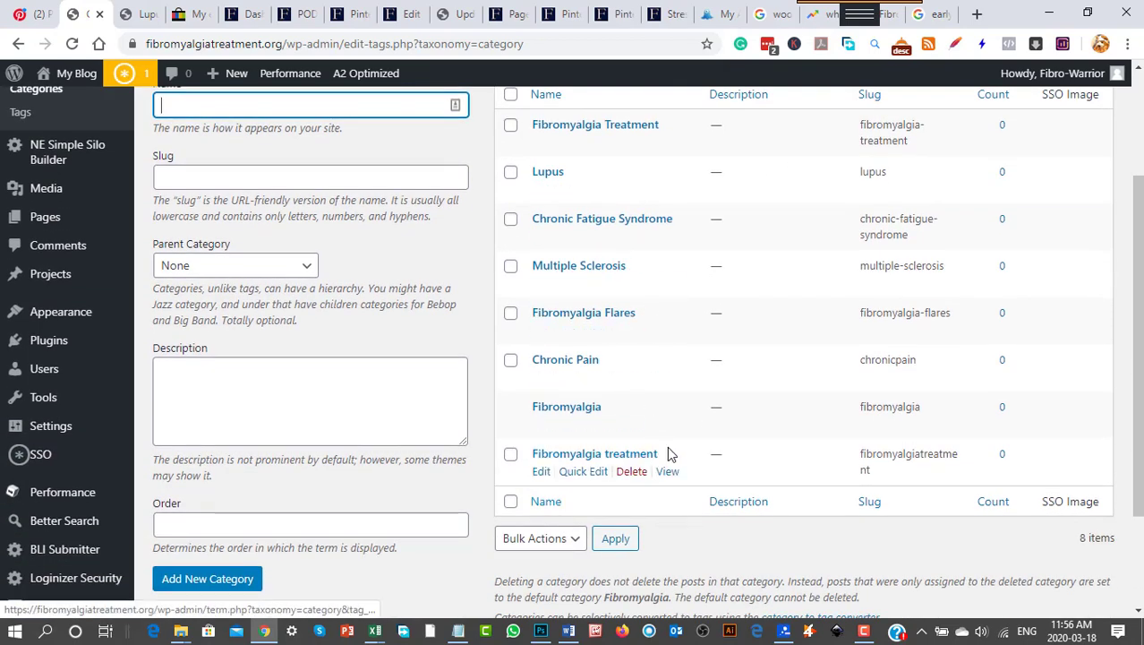
scroll(670, 470, up, 1)
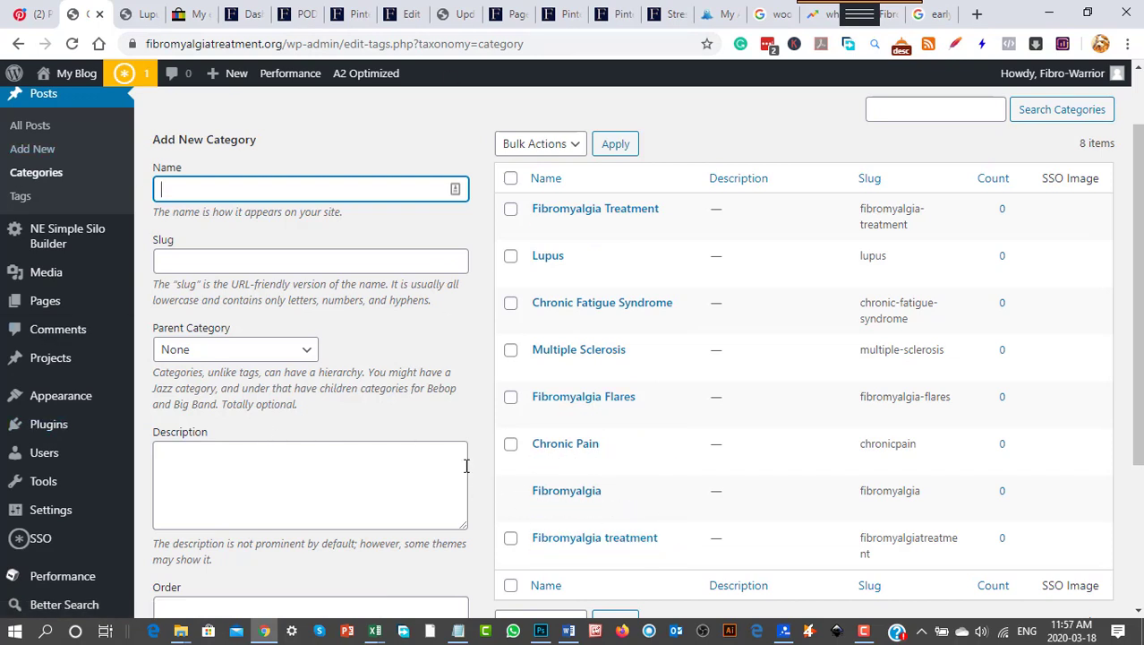
click(784, 631)
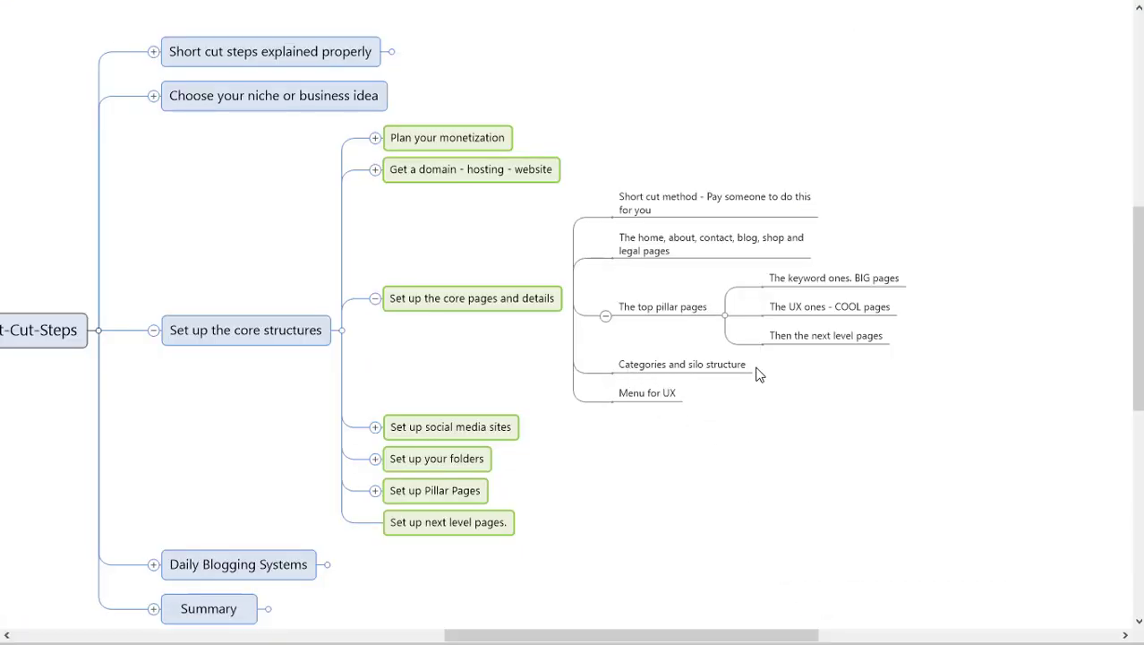